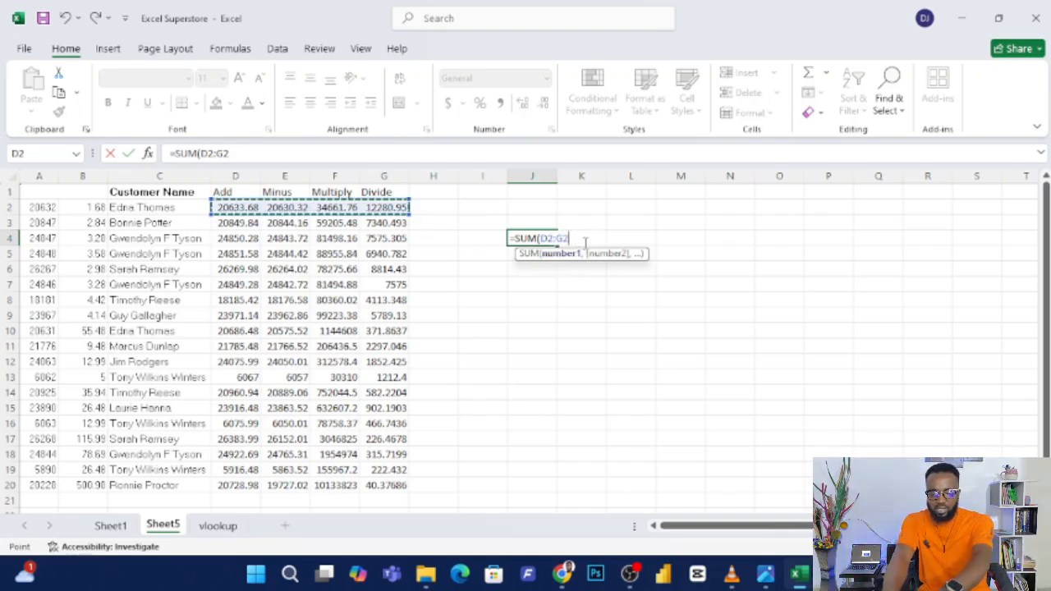
Replace the range in J4's SUM formula with individual cell references, entering =SUM(D2,E2,F2,G2,)
{"action": "key", "text": "BackSpace"}
{"action": "key", "text": "BackSpace"}
{"action": "key", "text": "BackSpace"}
{"action": "key", "text": "BackSpace"}
{"action": "key", "text": "BackSpace"}
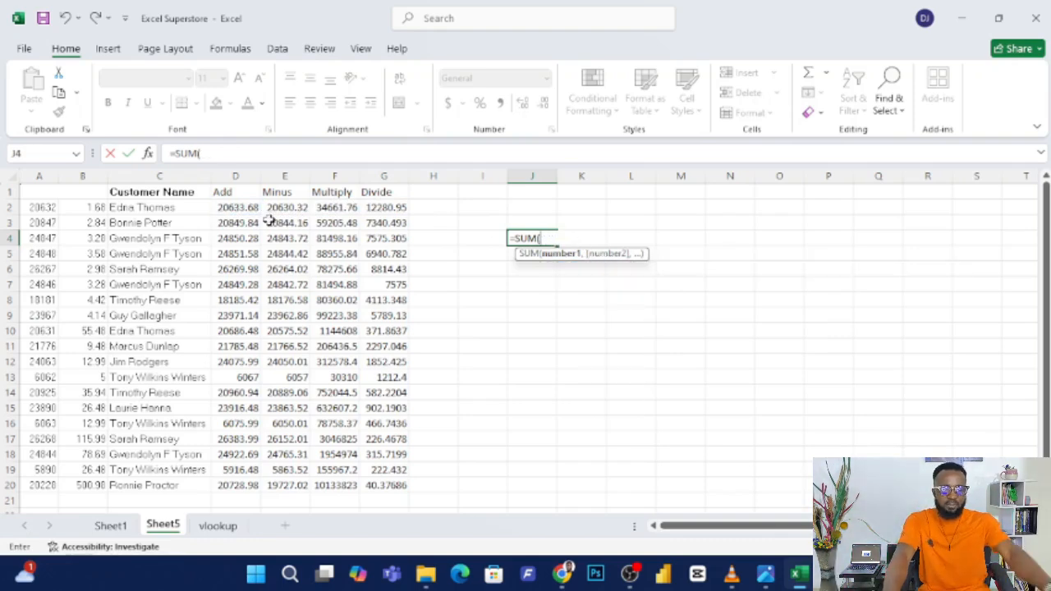
{"action": "left_click", "coordinate": [238, 207]}
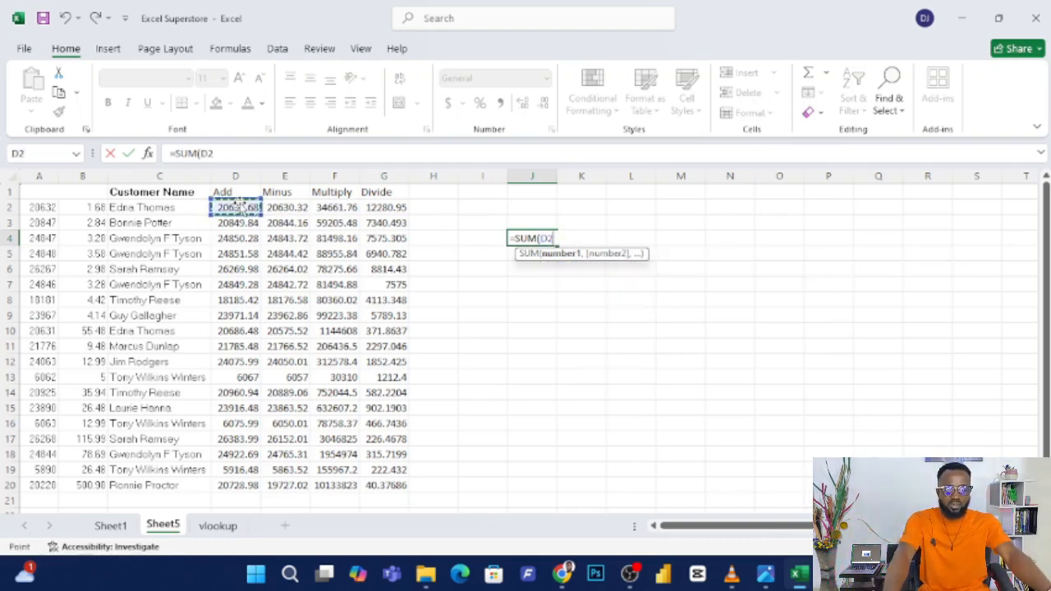
{"action": "type", "text": ","}
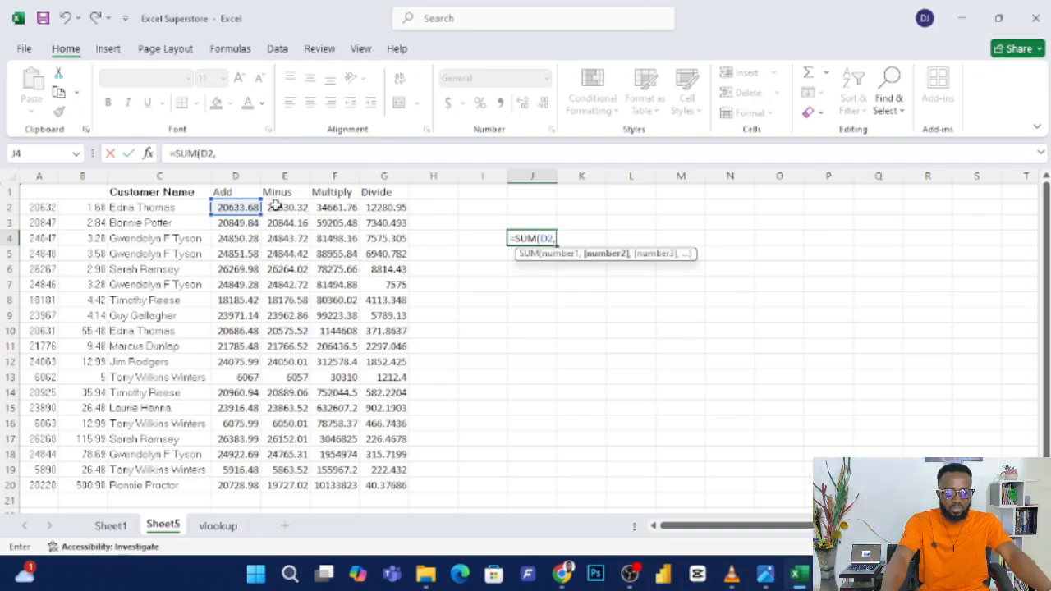
{"action": "left_click", "coordinate": [277, 206]}
{"action": "type", "text": ","}
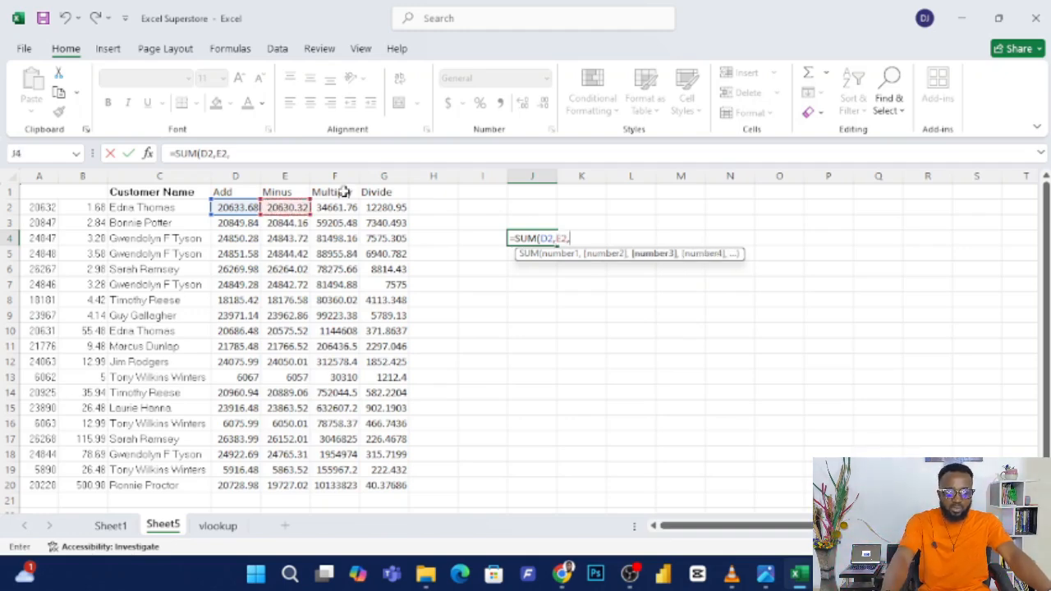
{"action": "left_click", "coordinate": [337, 208]}
{"action": "type", "text": ","}
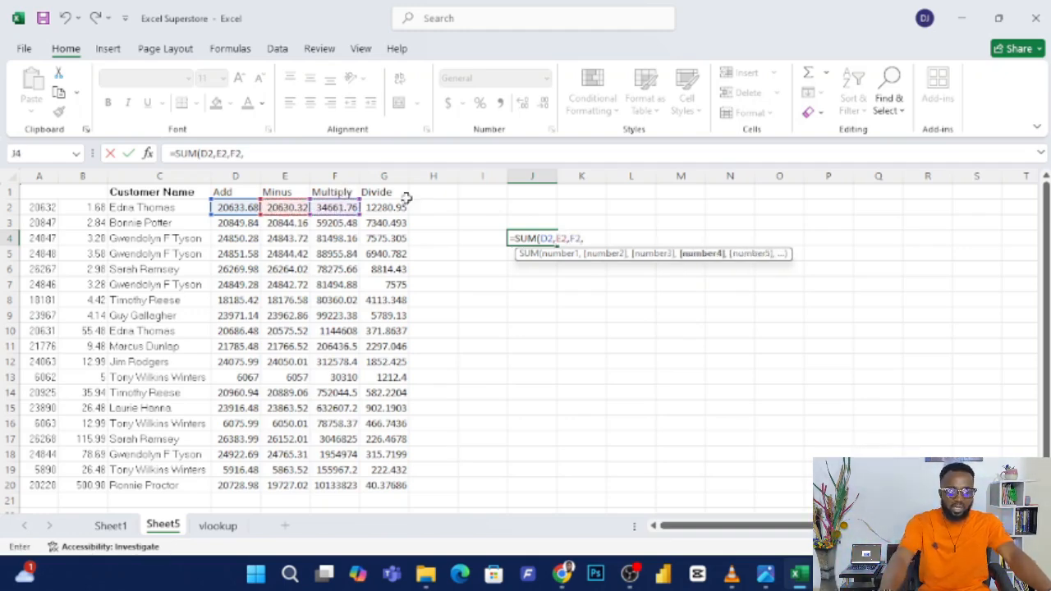
{"action": "left_click", "coordinate": [388, 207]}
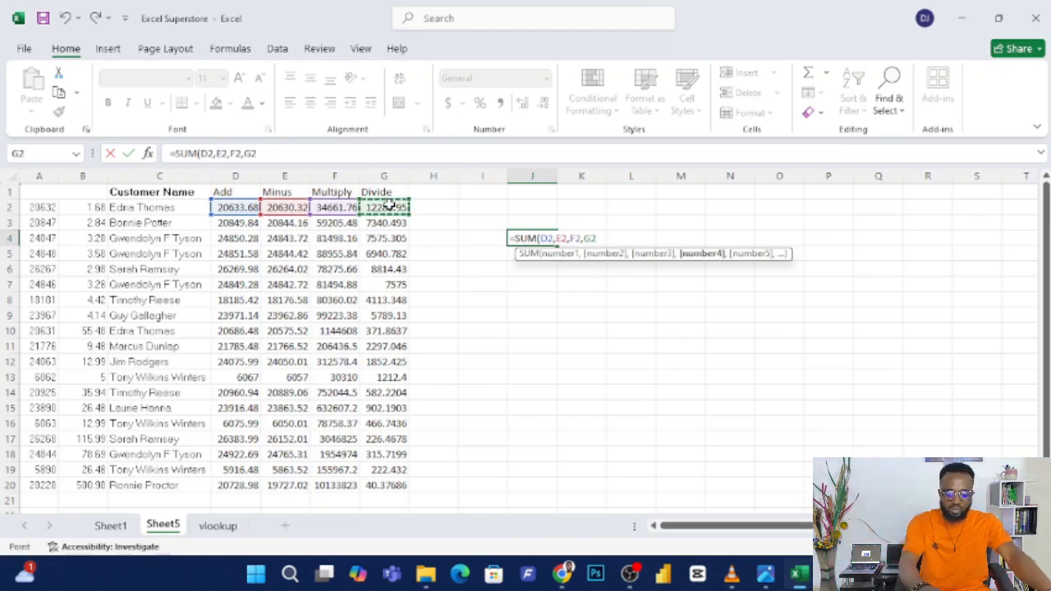
{"action": "type", "text": ","}
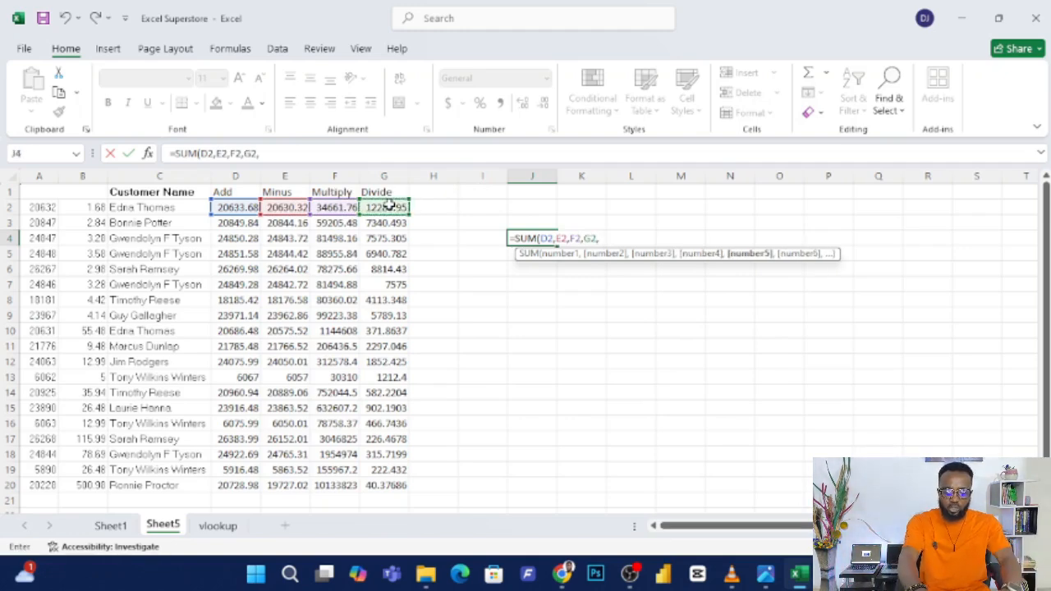
{"action": "type", "text": ")"}
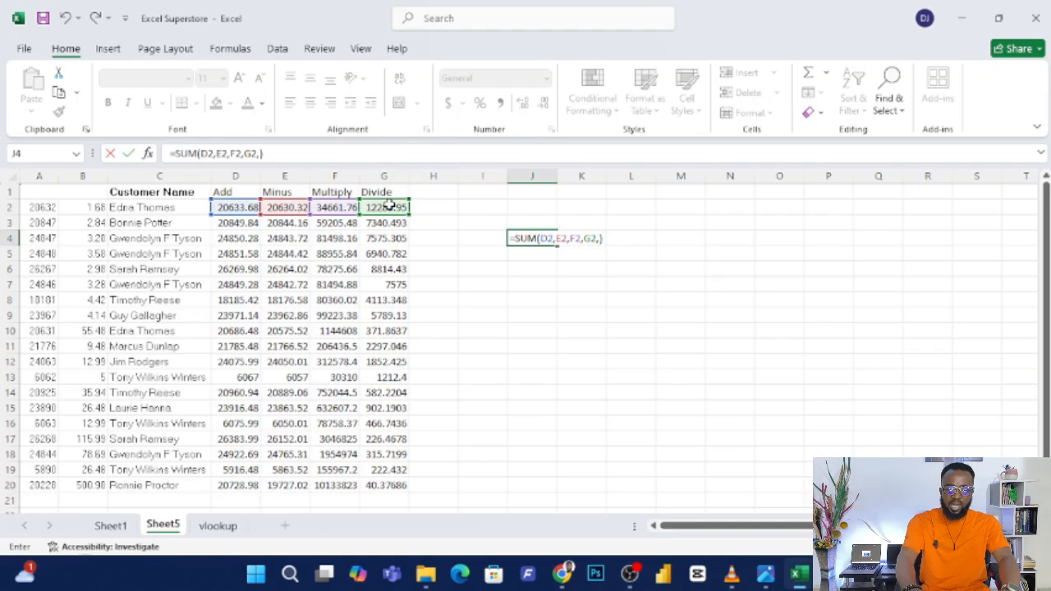
{"action": "key", "text": "Return"}
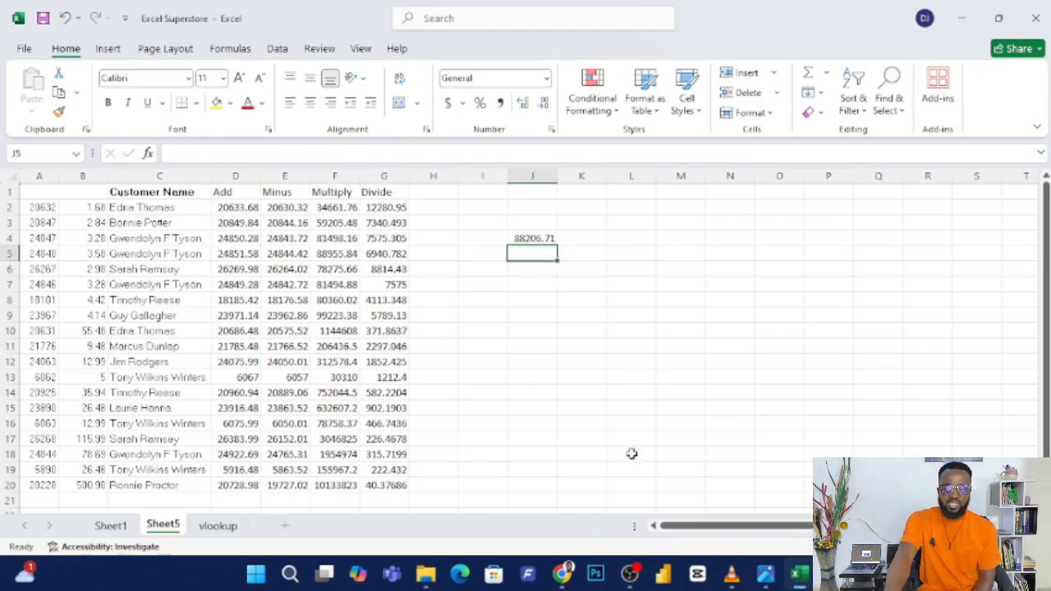
Check the function list in the course outline image, and label cells J3 to N3 sum, average, min, max and count
{"action": "left_click", "coordinate": [766, 574]}
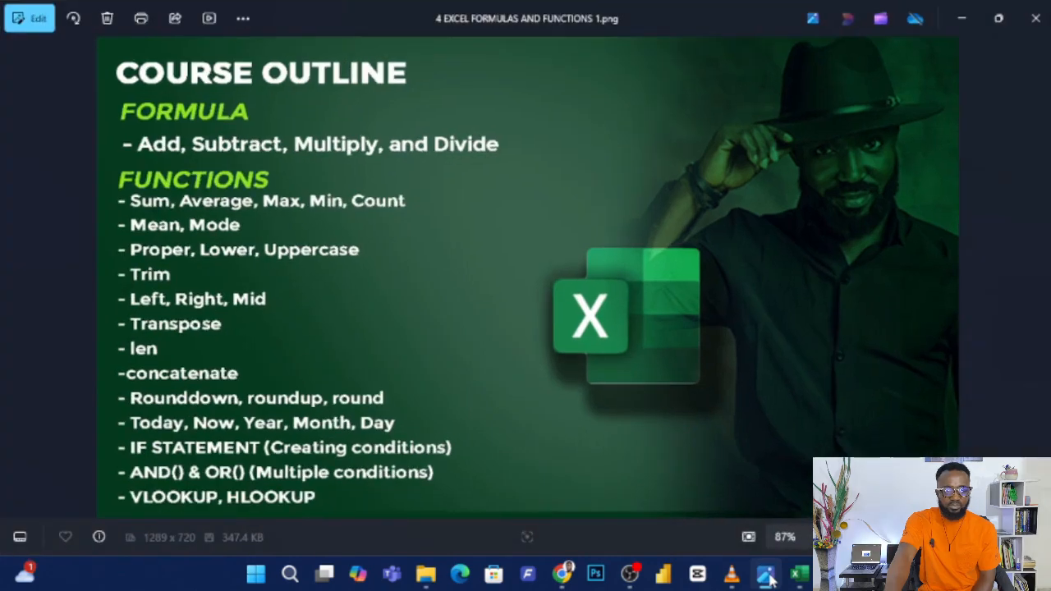
{"action": "left_click", "coordinate": [767, 576]}
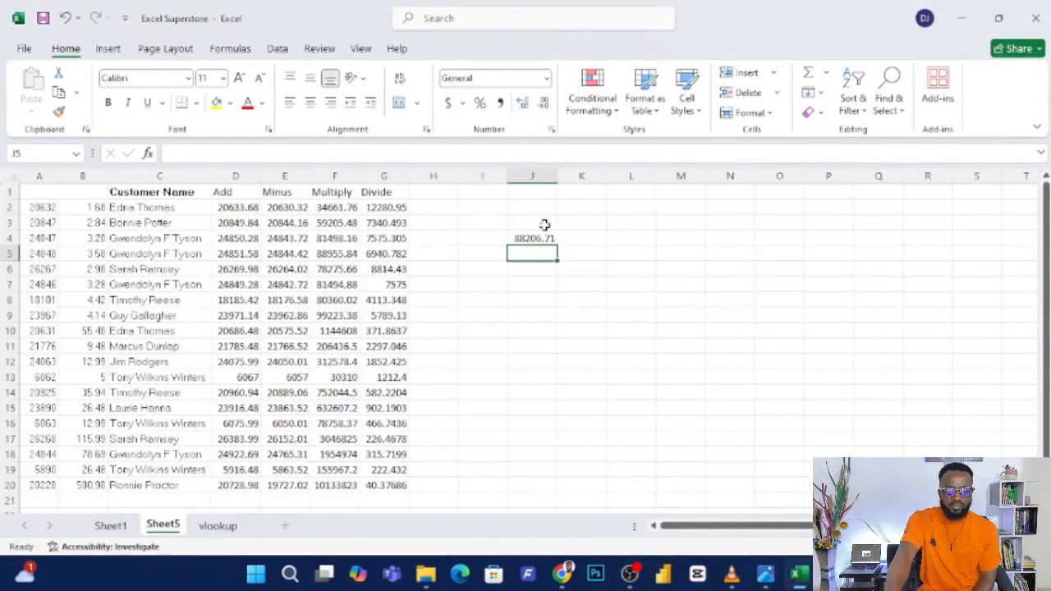
{"action": "left_click", "coordinate": [584, 239]}
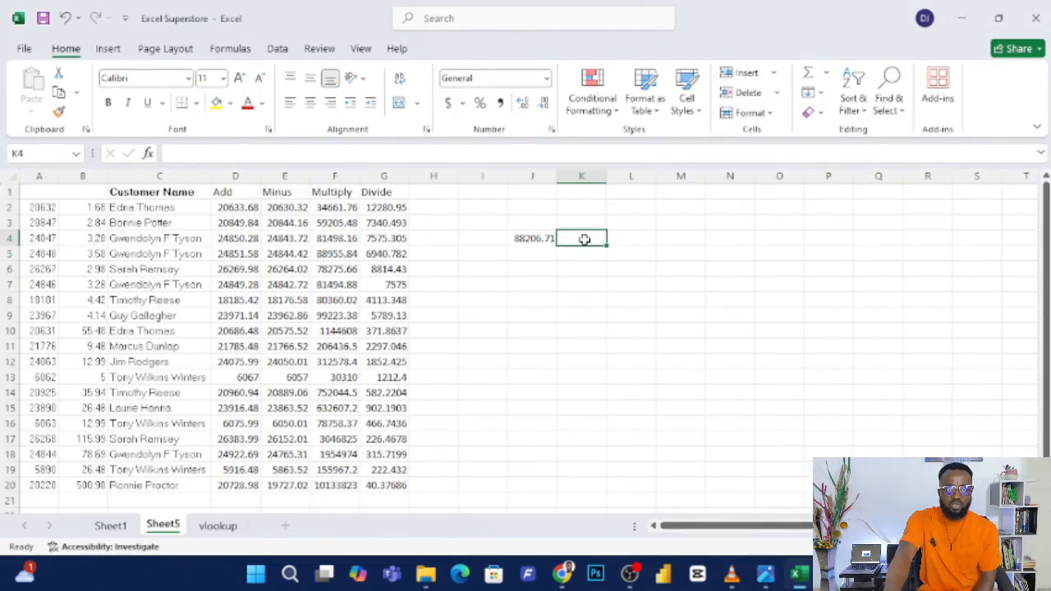
{"action": "left_click", "coordinate": [528, 224]}
{"action": "type", "text": "sum"}
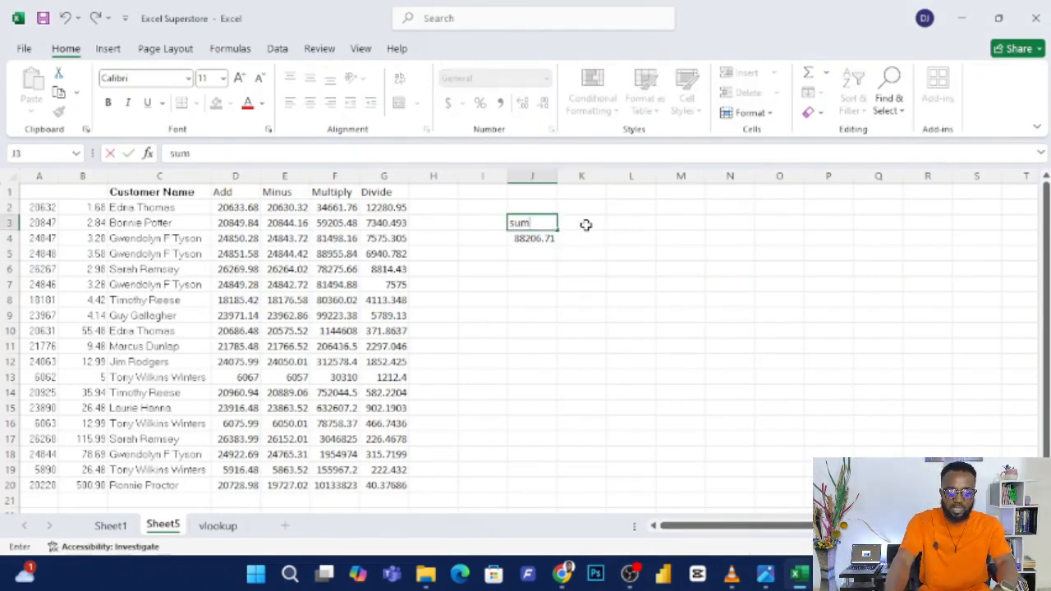
{"action": "left_click", "coordinate": [585, 224]}
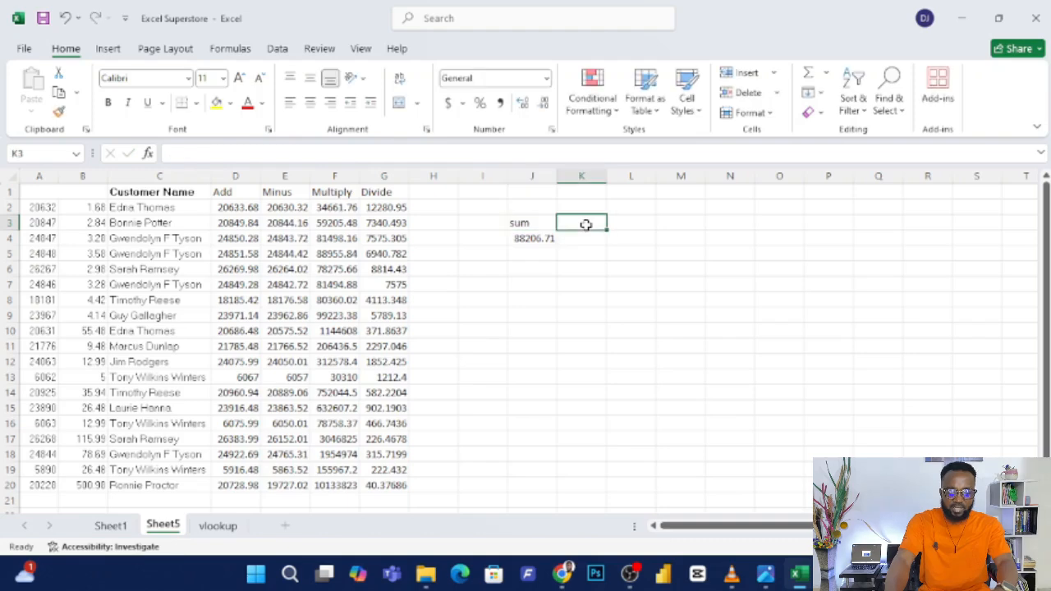
{"action": "type", "text": "average"}
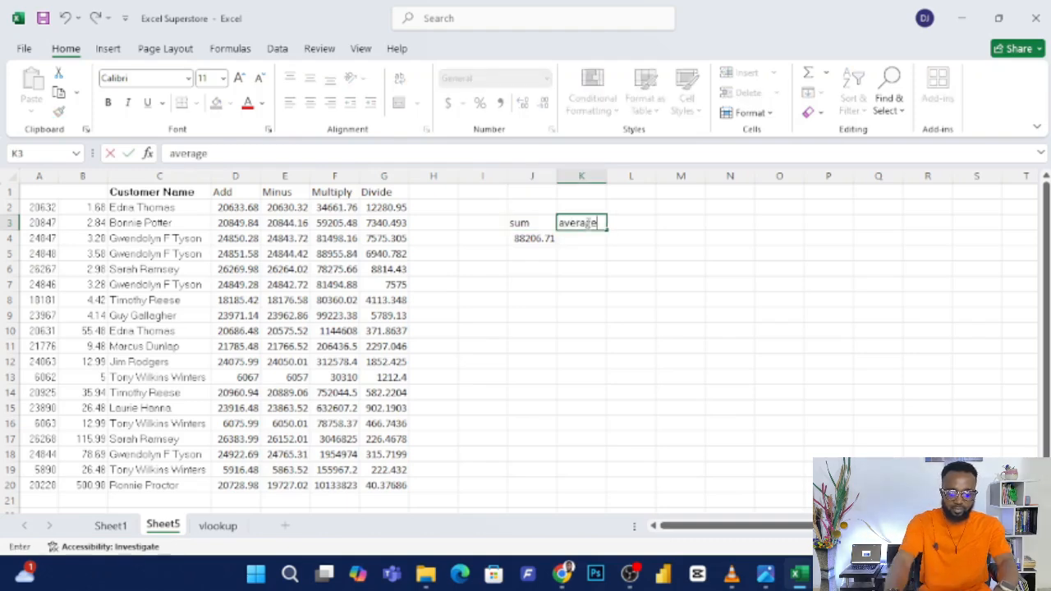
{"action": "left_click", "coordinate": [632, 222]}
{"action": "type", "text": "min"}
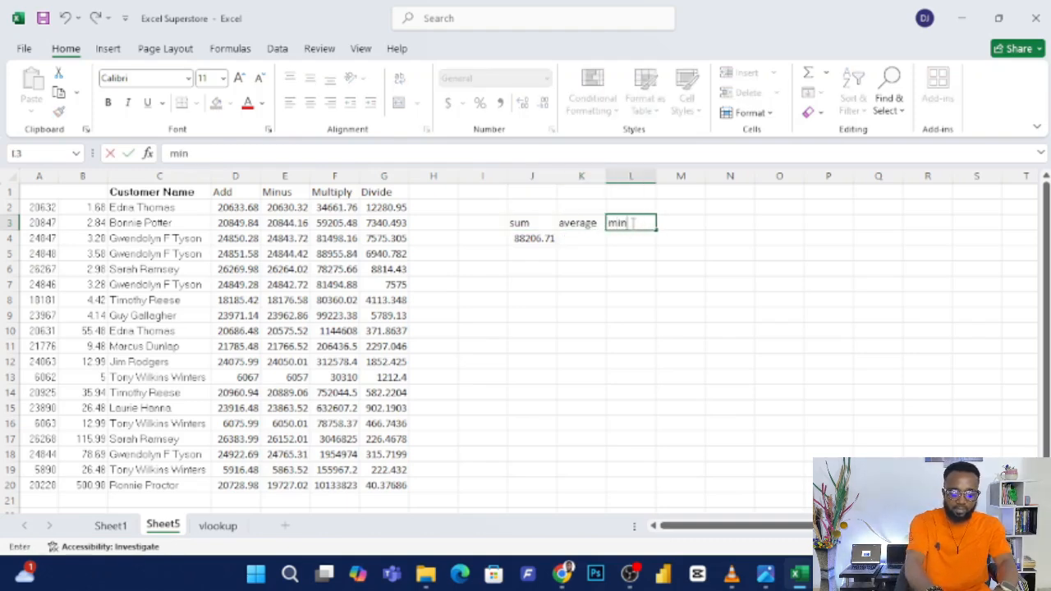
{"action": "left_click", "coordinate": [685, 222]}
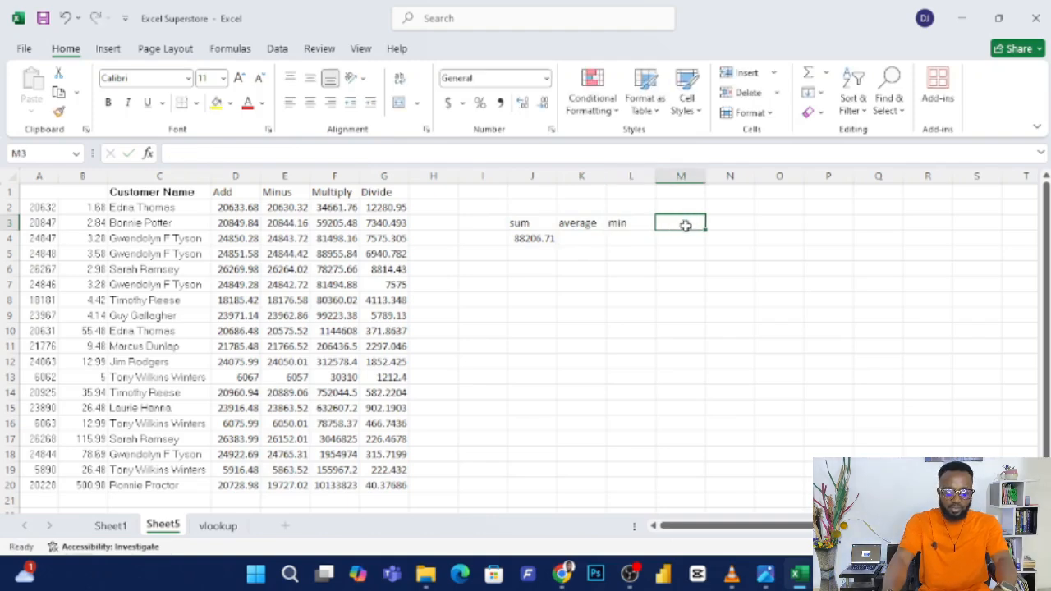
{"action": "type", "text": "max"}
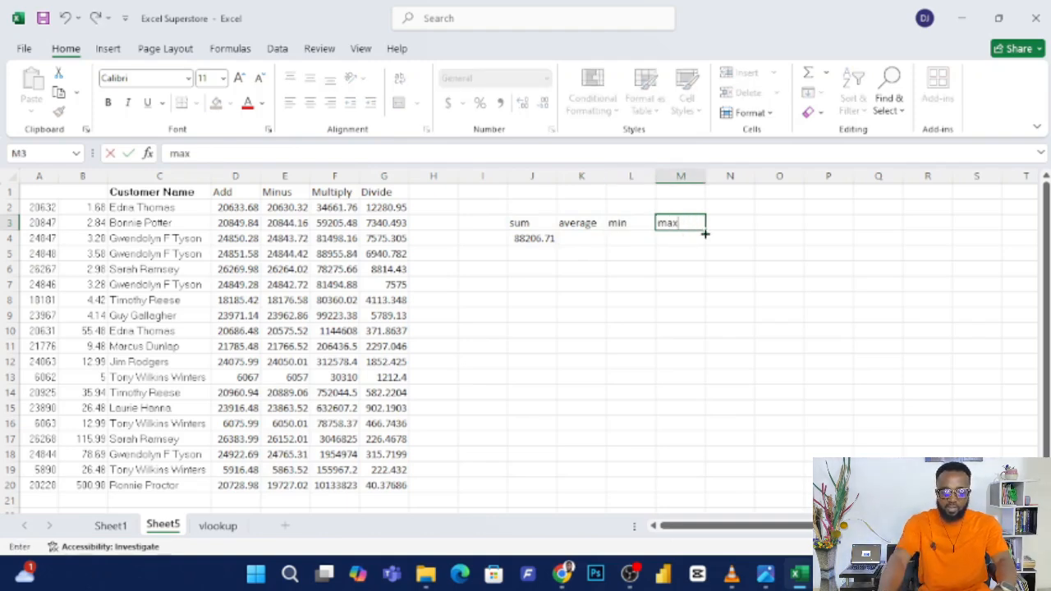
{"action": "left_click", "coordinate": [722, 223]}
{"action": "type", "text": "coun"}
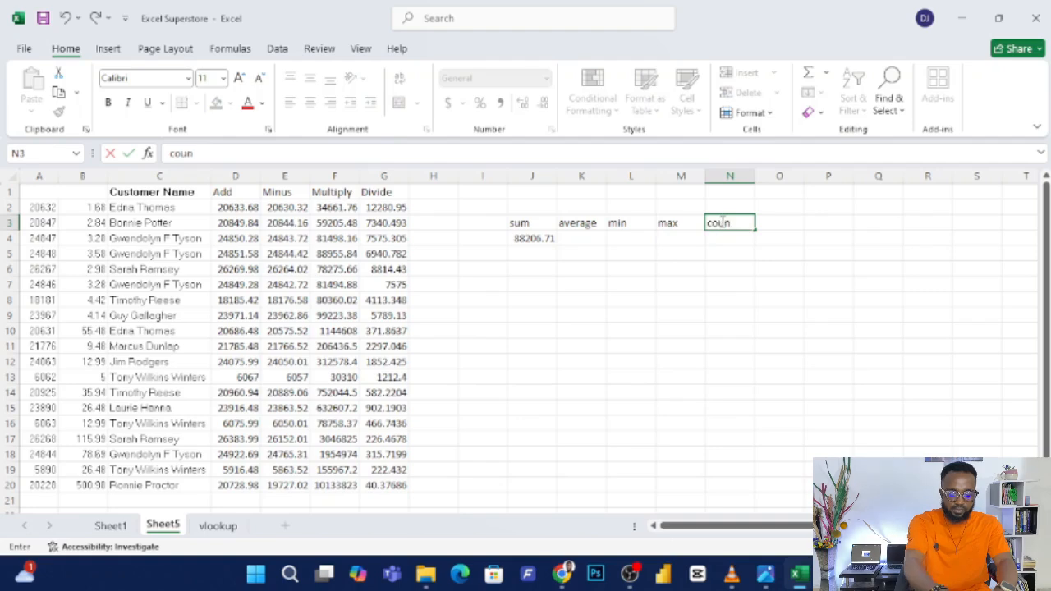
{"action": "type", "text": "t"}
{"action": "left_click", "coordinate": [798, 237]}
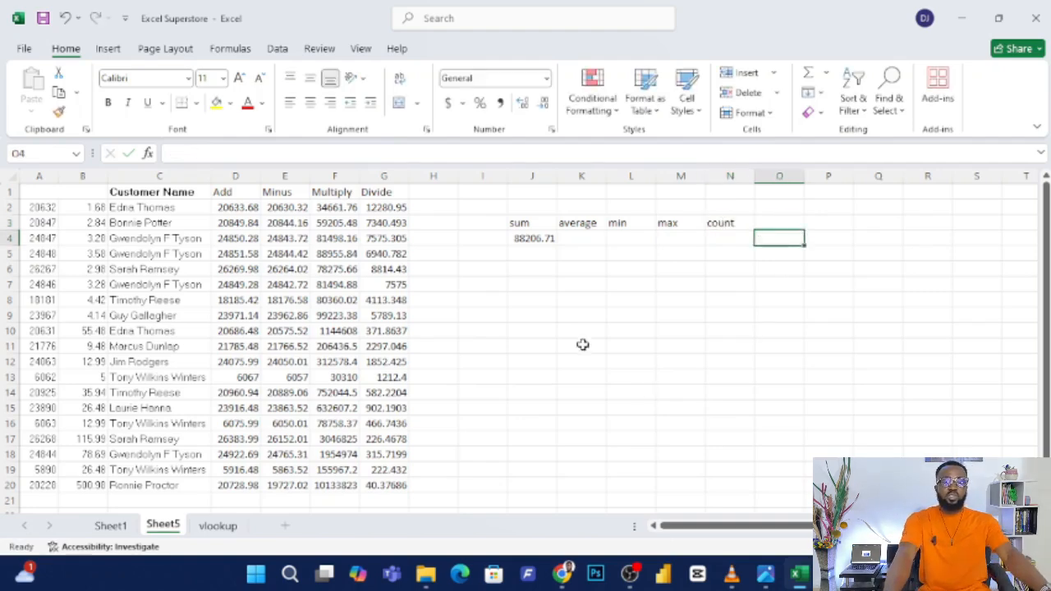
Calculate the average of D2:G2 in cell K4 with the AVERAGE function
{"action": "left_click", "coordinate": [581, 238]}
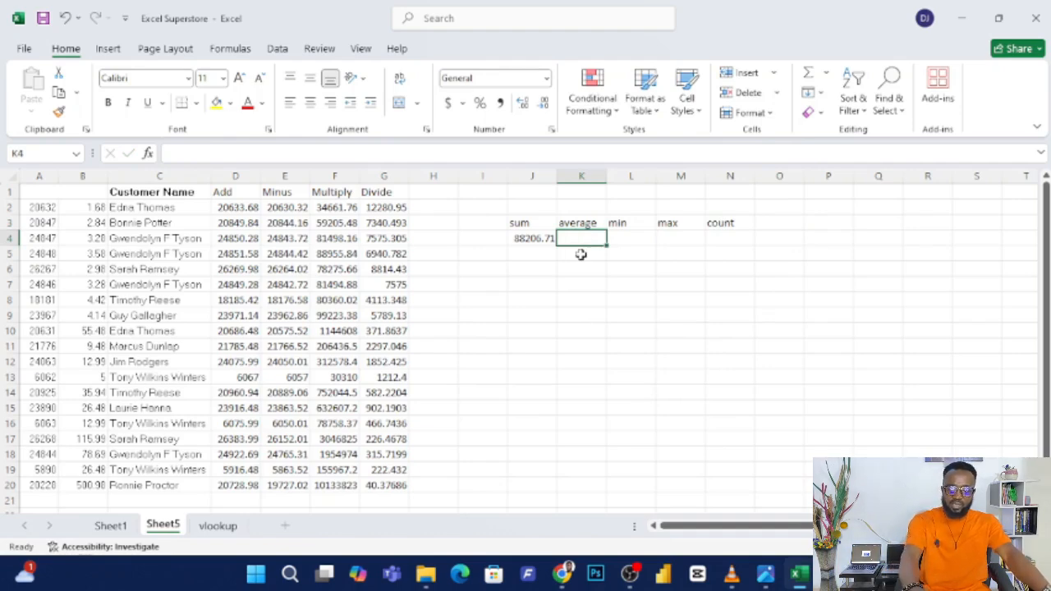
{"action": "type", "text": "=avg"}
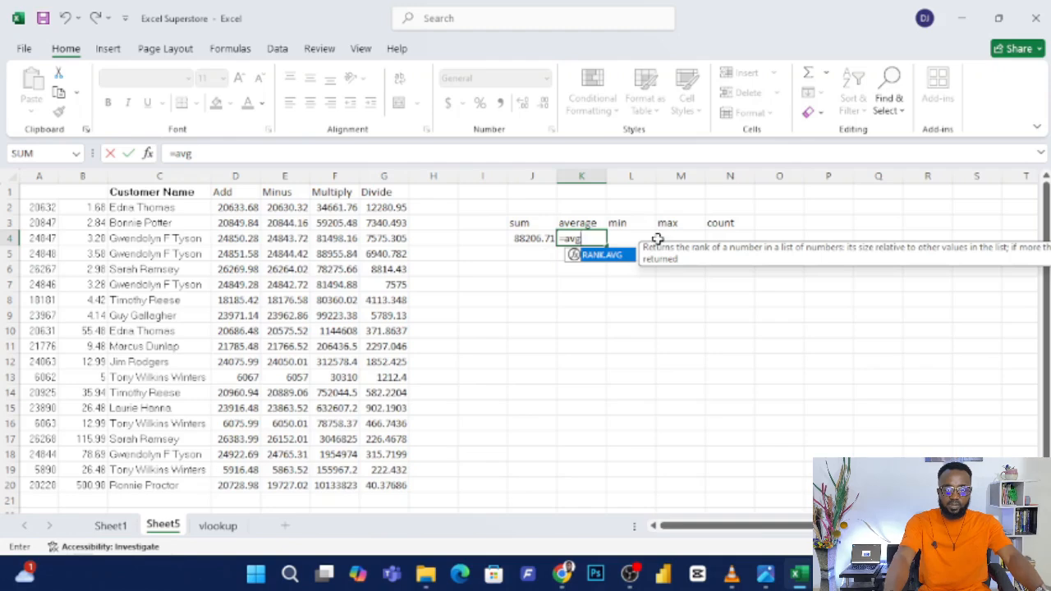
{"action": "key", "text": "BackSpace"}
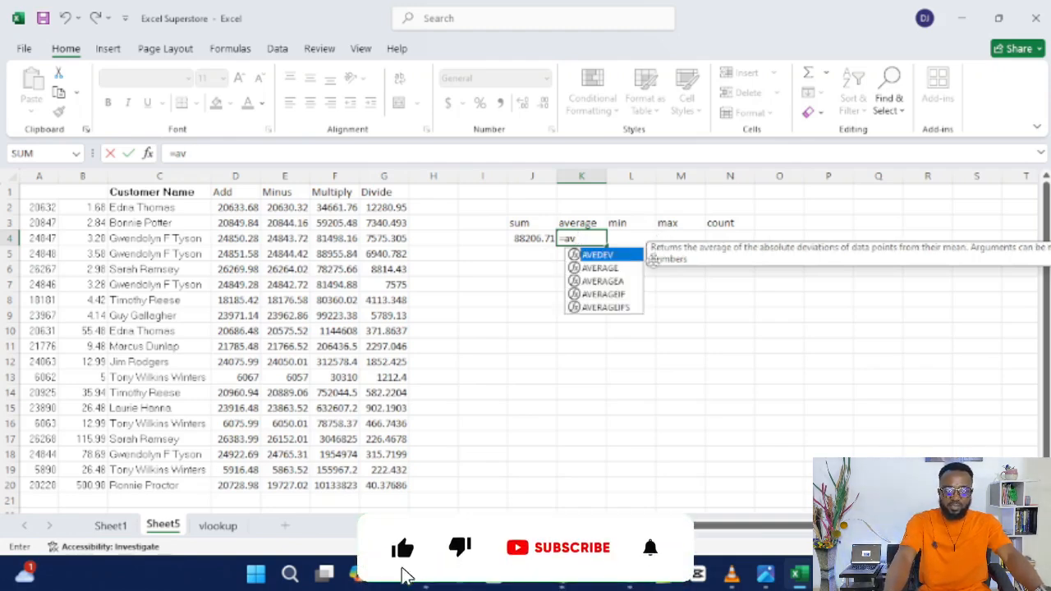
{"action": "double_click", "coordinate": [595, 268]}
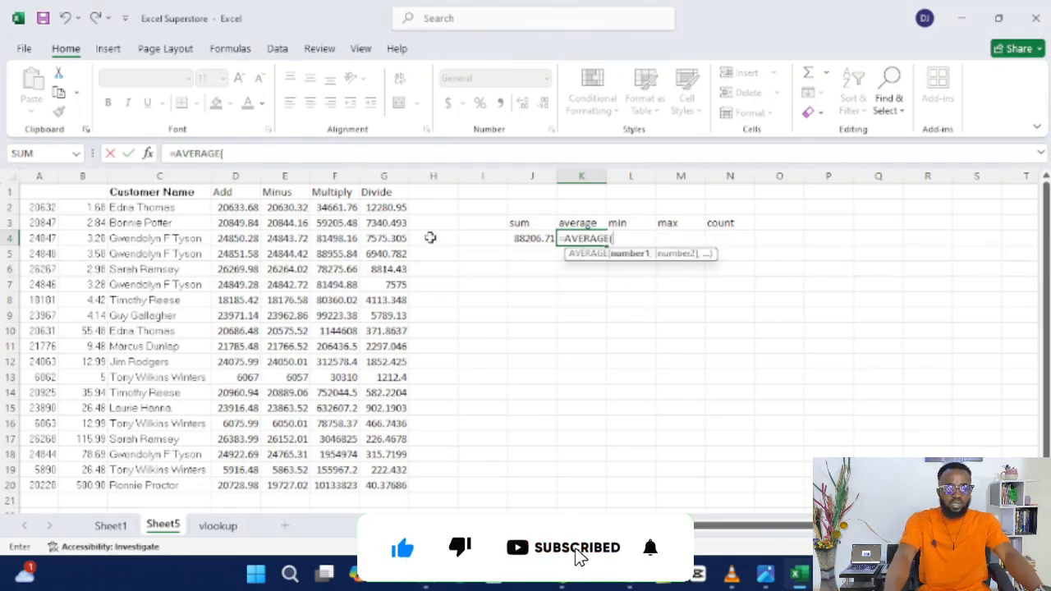
{"action": "left_click", "coordinate": [224, 209]}
{"action": "left_click_drag", "start_coordinate": [224, 208], "coordinate": [387, 211]}
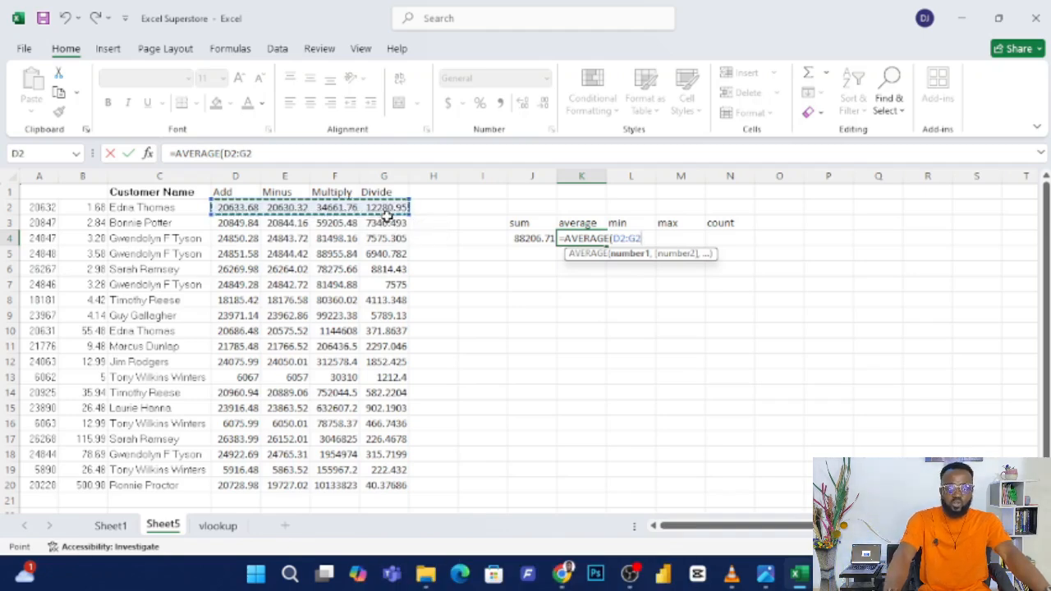
{"action": "key", "text": "Return"}
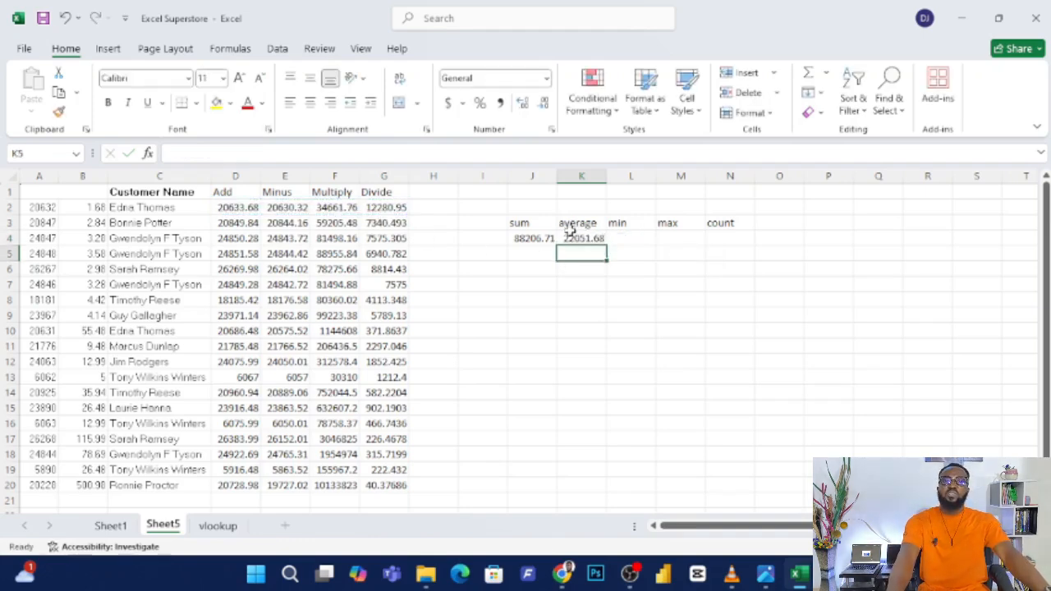
Find the smallest value of D2:G20 in cell L4 with the MIN function
{"action": "left_click", "coordinate": [630, 237]}
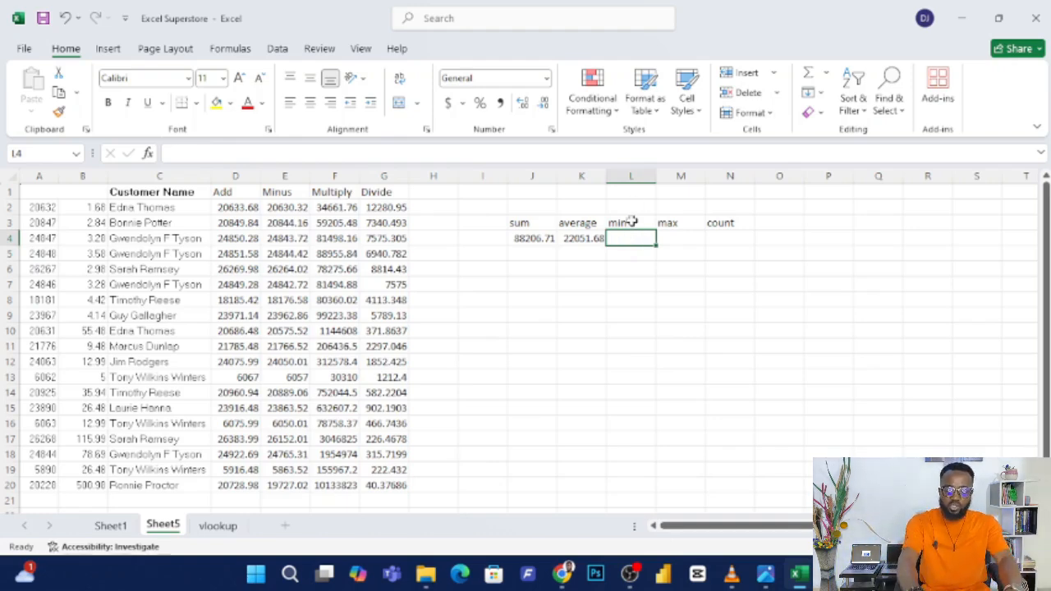
{"action": "type", "text": "="}
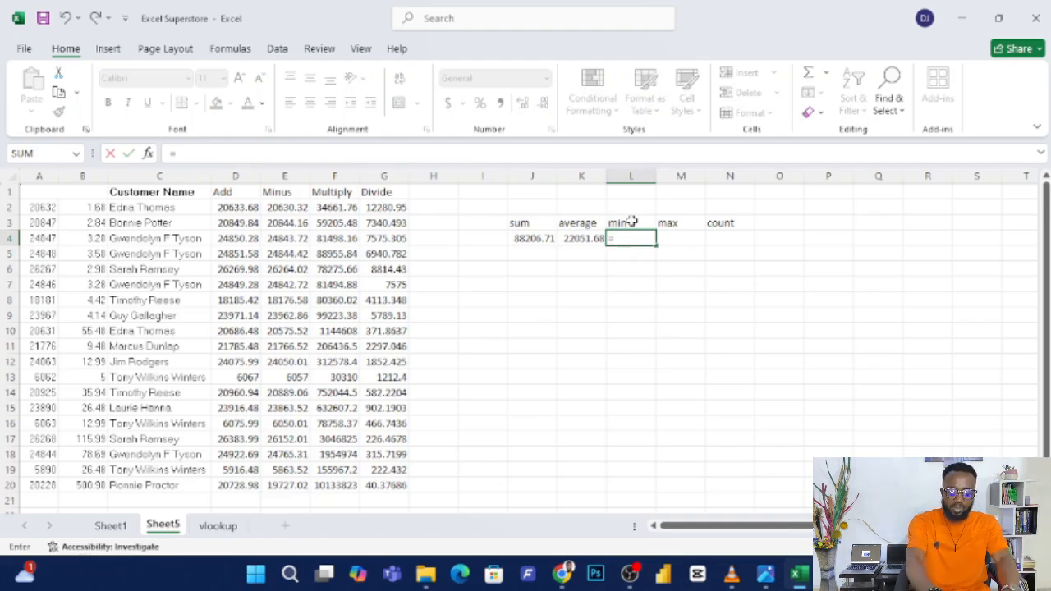
{"action": "type", "text": "min"}
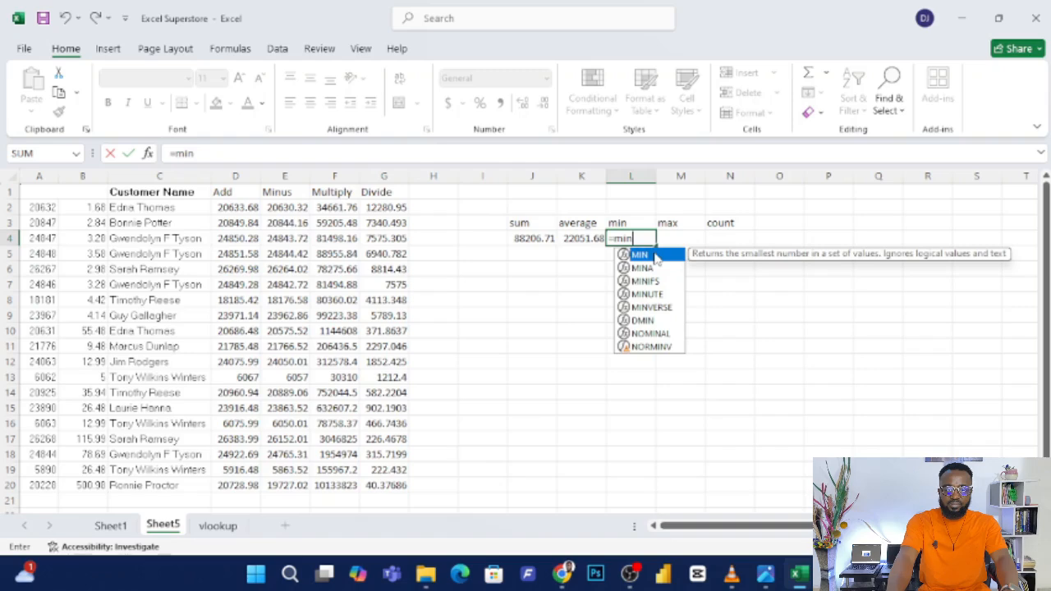
{"action": "double_click", "coordinate": [655, 258]}
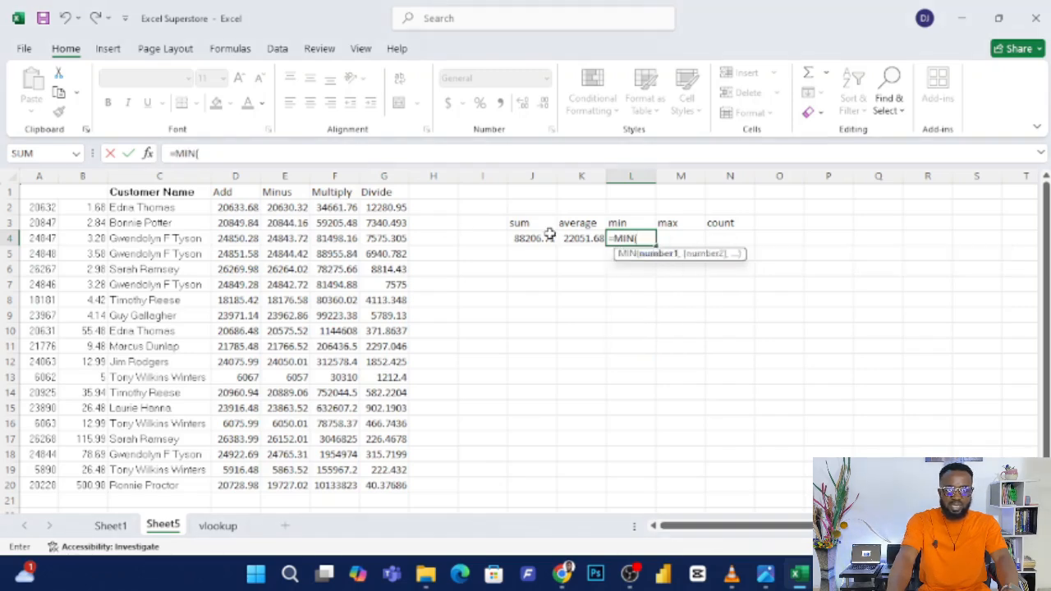
{"action": "left_click_drag", "start_coordinate": [228, 208], "coordinate": [391, 485]}
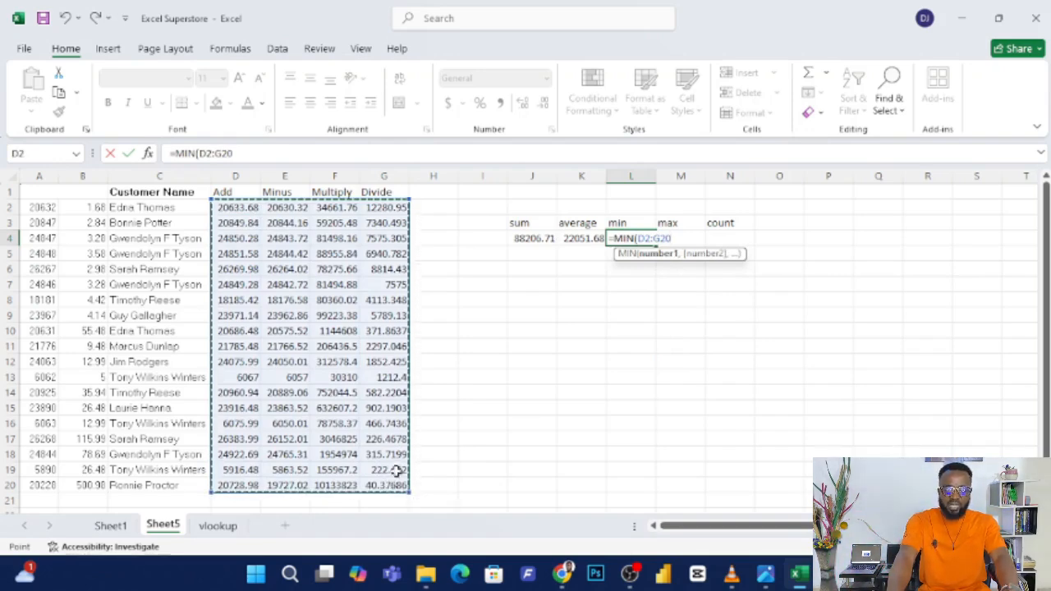
{"action": "key", "text": "Return"}
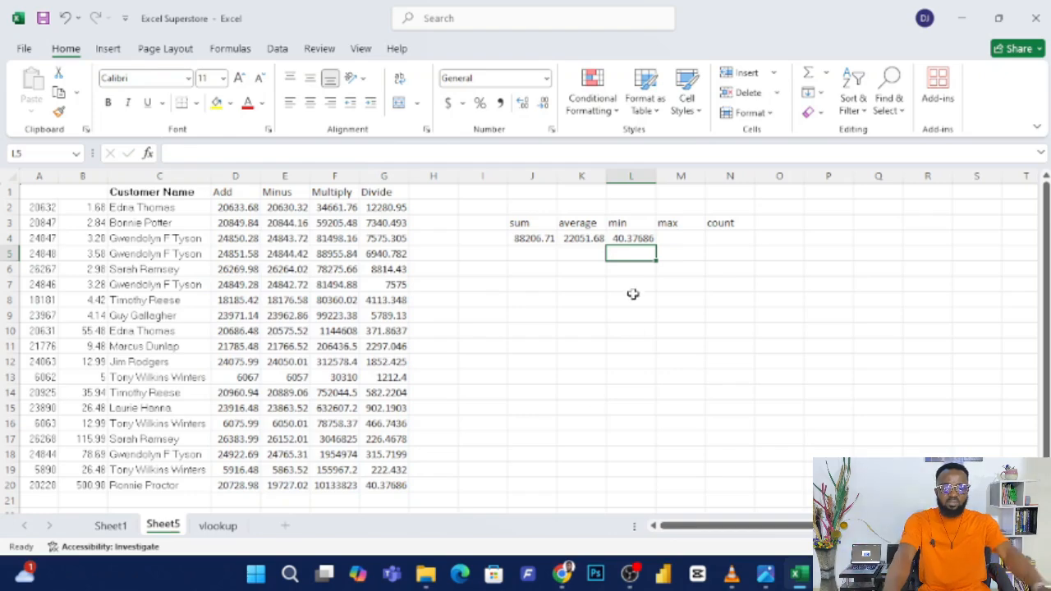
Find the largest value of D2:G3 in cell M4 with the MAX function
{"action": "left_click", "coordinate": [665, 238]}
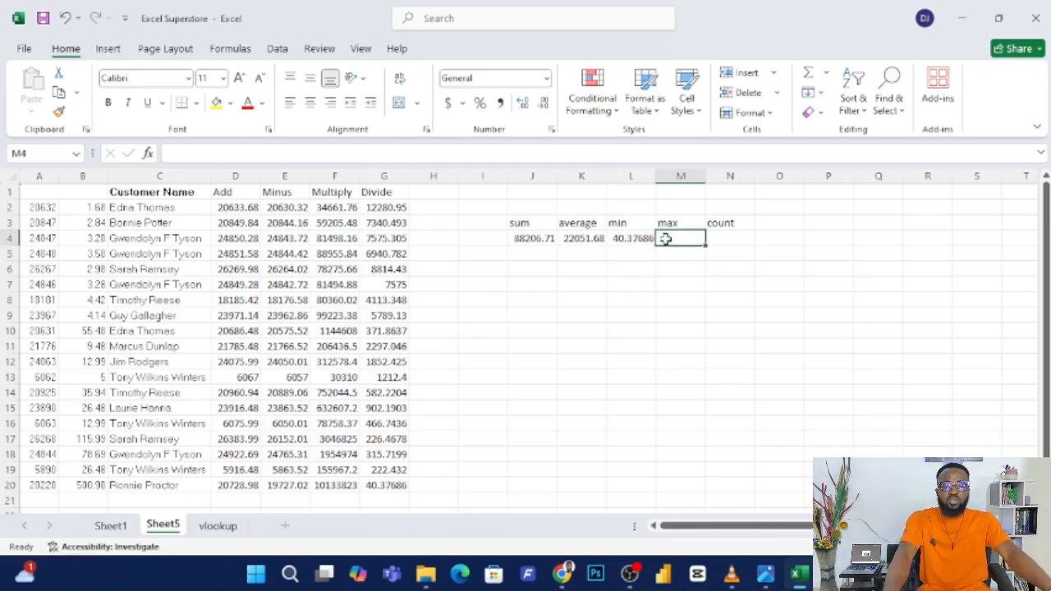
{"action": "type", "text": "="}
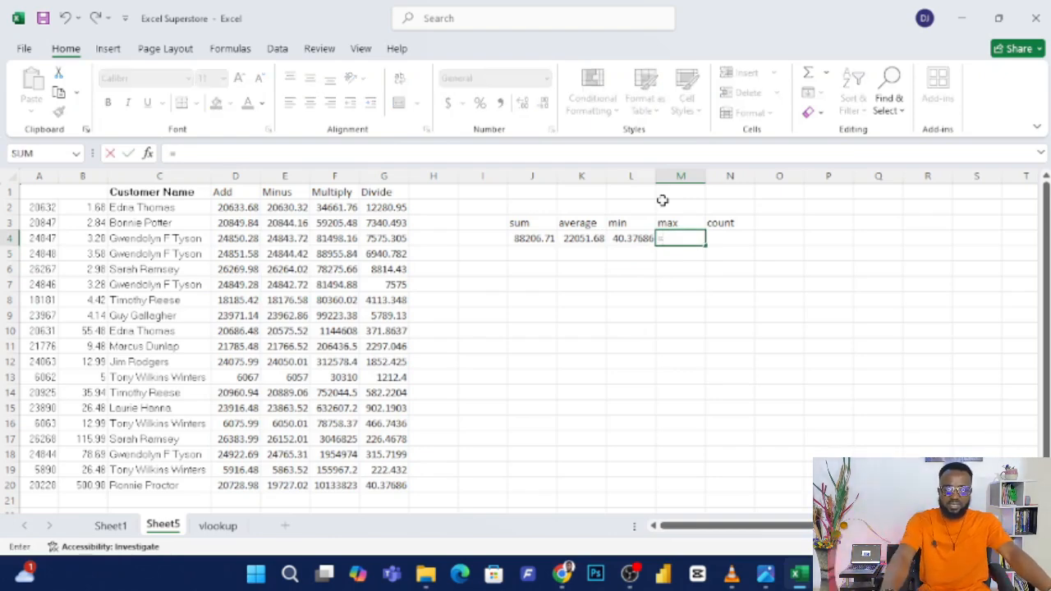
{"action": "type", "text": "ma"}
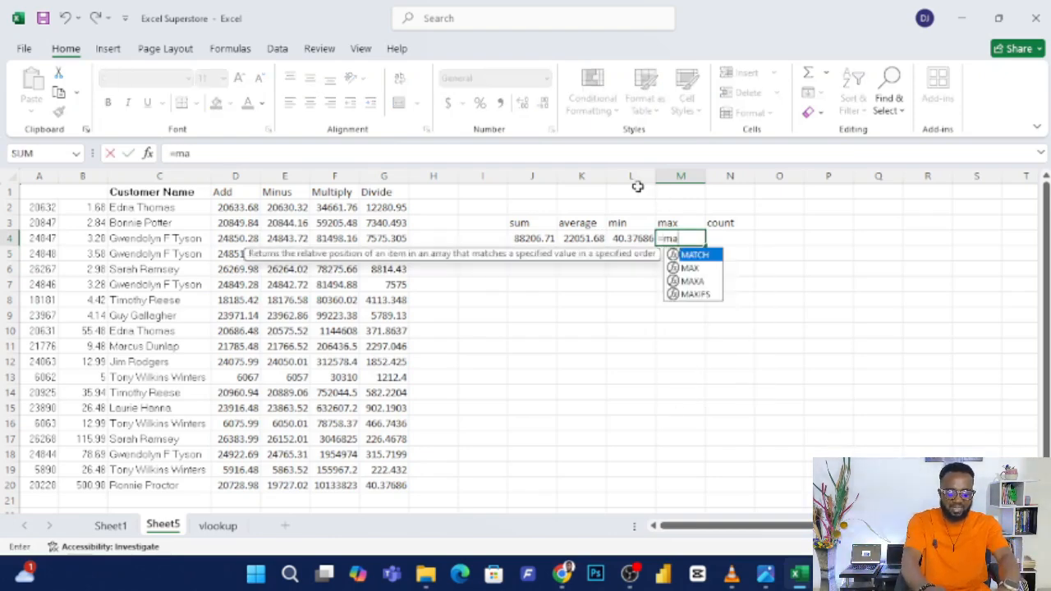
{"action": "type", "text": "x("}
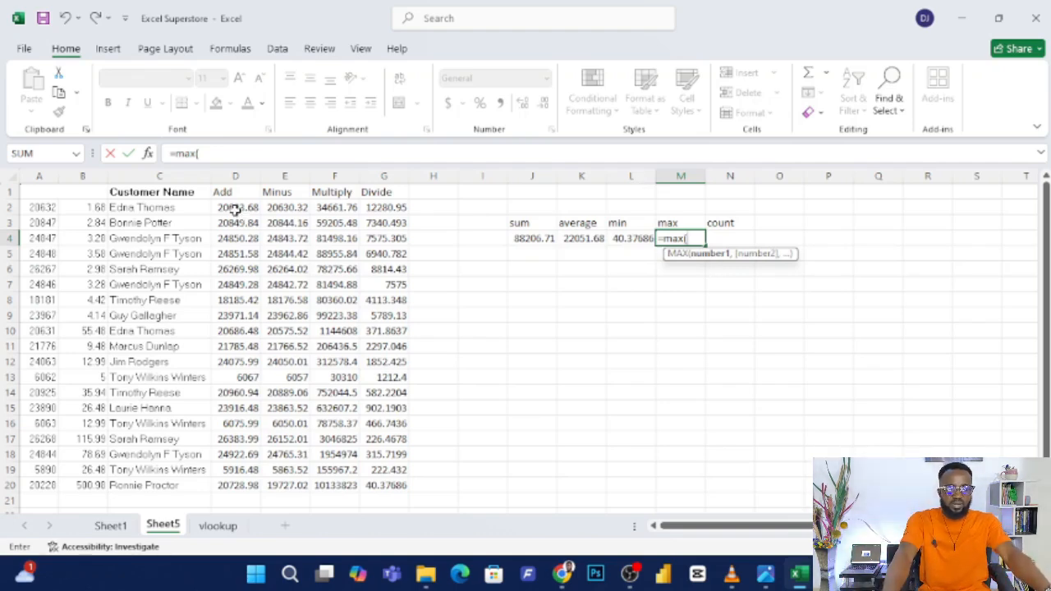
{"action": "left_click_drag", "start_coordinate": [236, 209], "coordinate": [386, 226]}
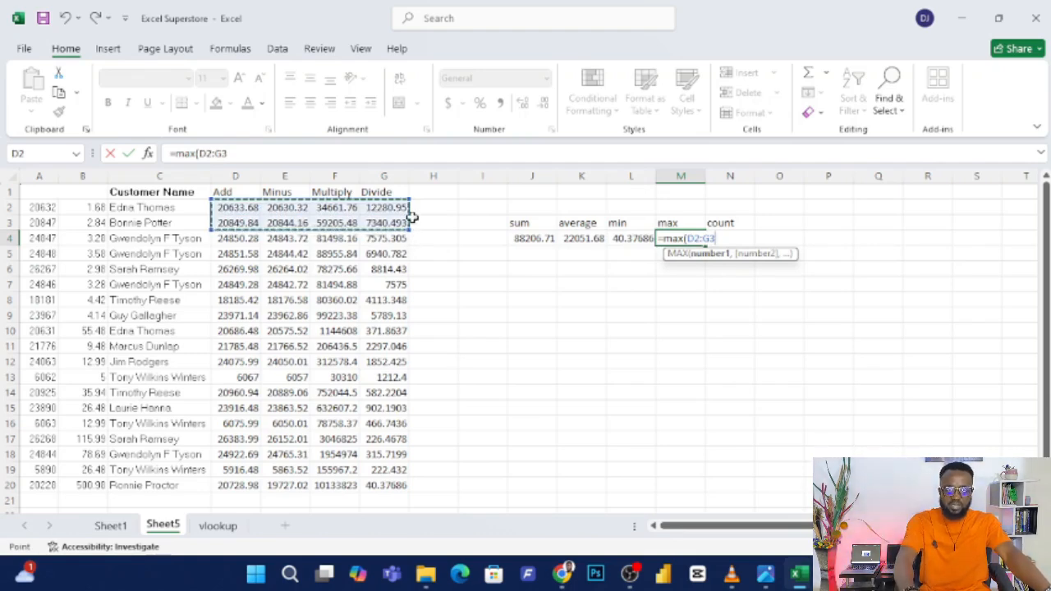
{"action": "key", "text": "Return"}
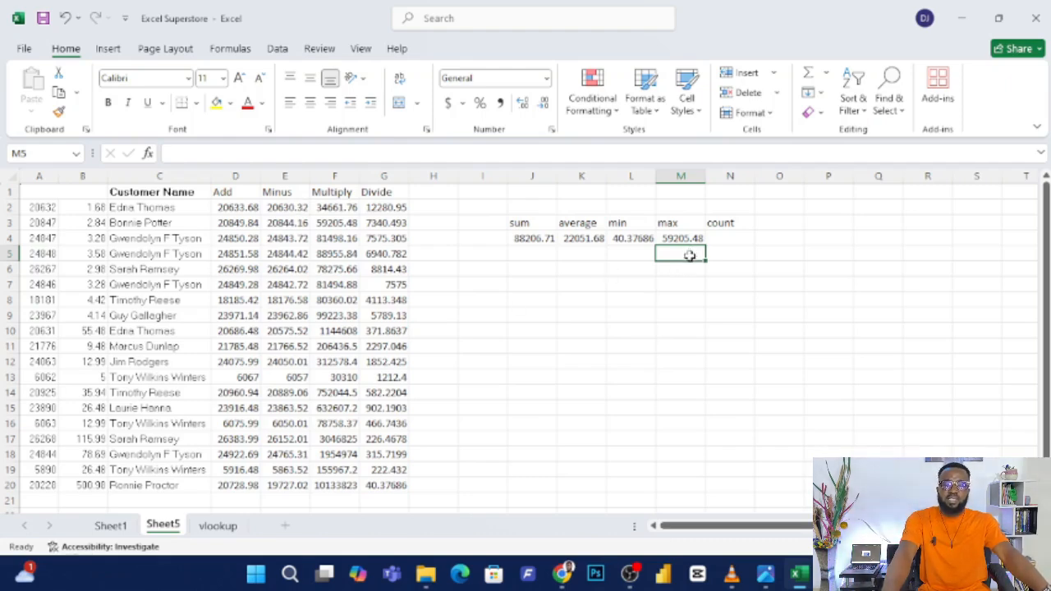
Count the numeric cells of D2:G20 in cell N4 with the COUNT function, and compare it with the selected range's own count
{"action": "left_click", "coordinate": [722, 238]}
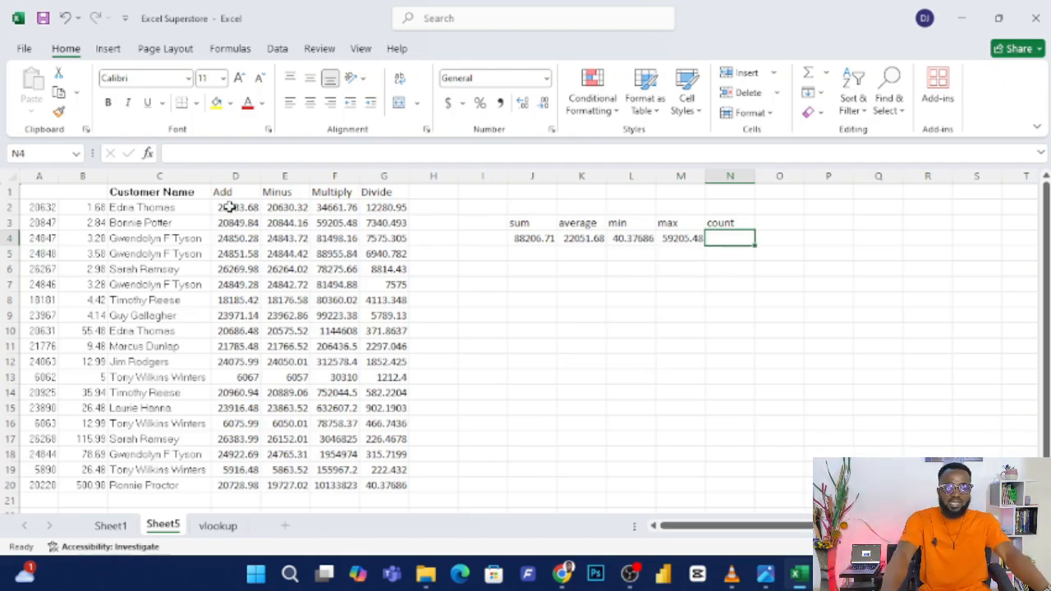
{"action": "left_click_drag", "start_coordinate": [230, 207], "coordinate": [382, 489]}
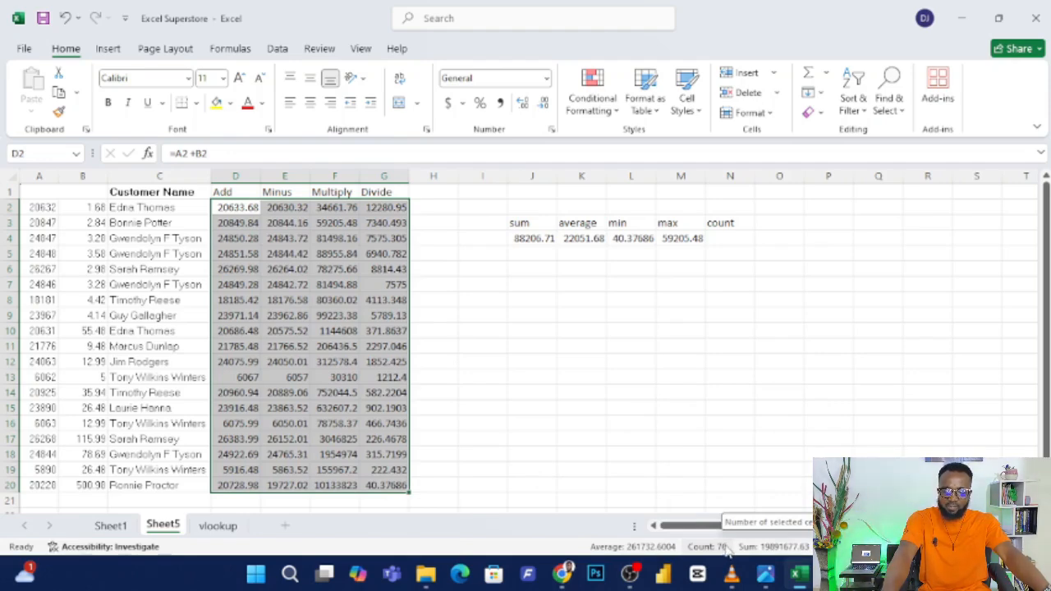
{"action": "left_click", "coordinate": [728, 240]}
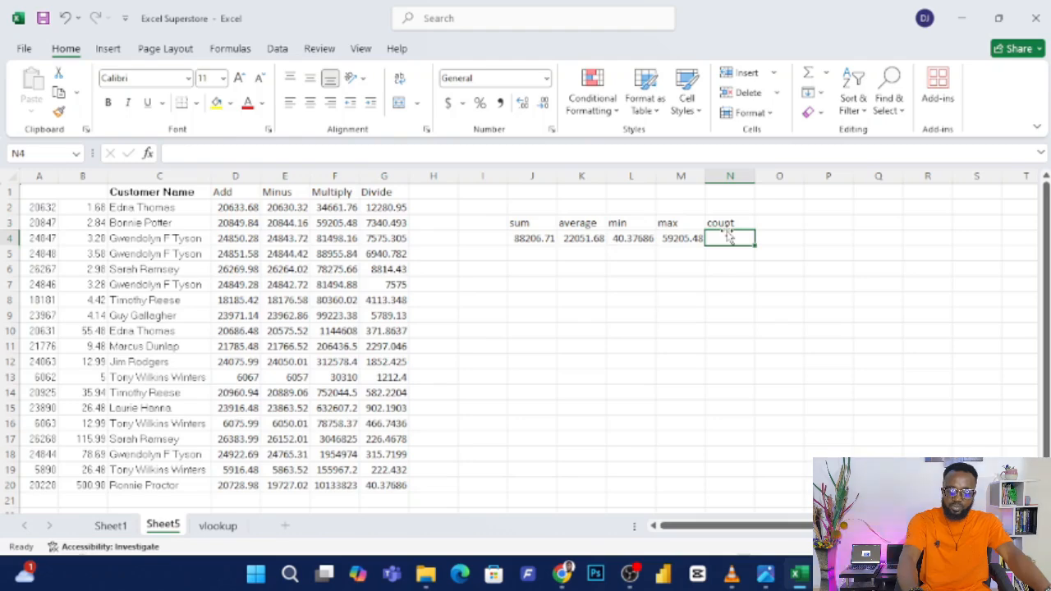
{"action": "type", "text": "=count"}
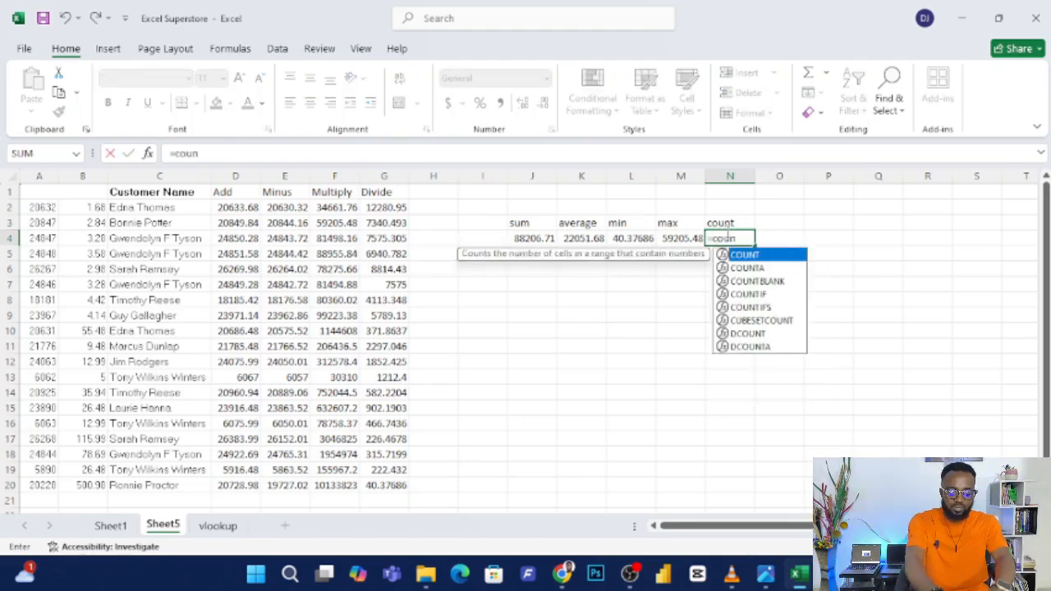
{"action": "double_click", "coordinate": [751, 257]}
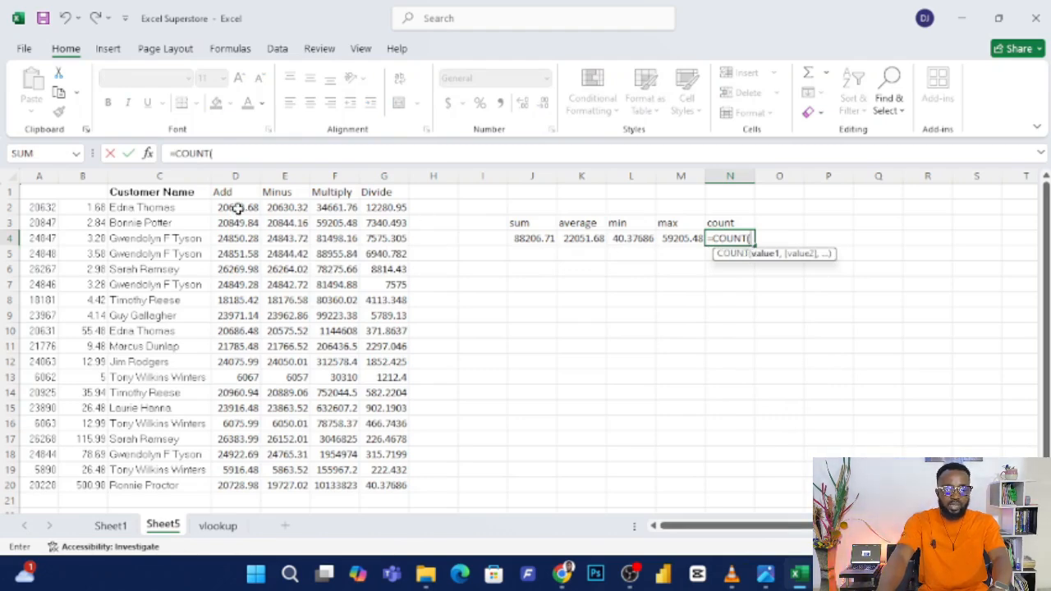
{"action": "left_click_drag", "start_coordinate": [235, 206], "coordinate": [368, 479]}
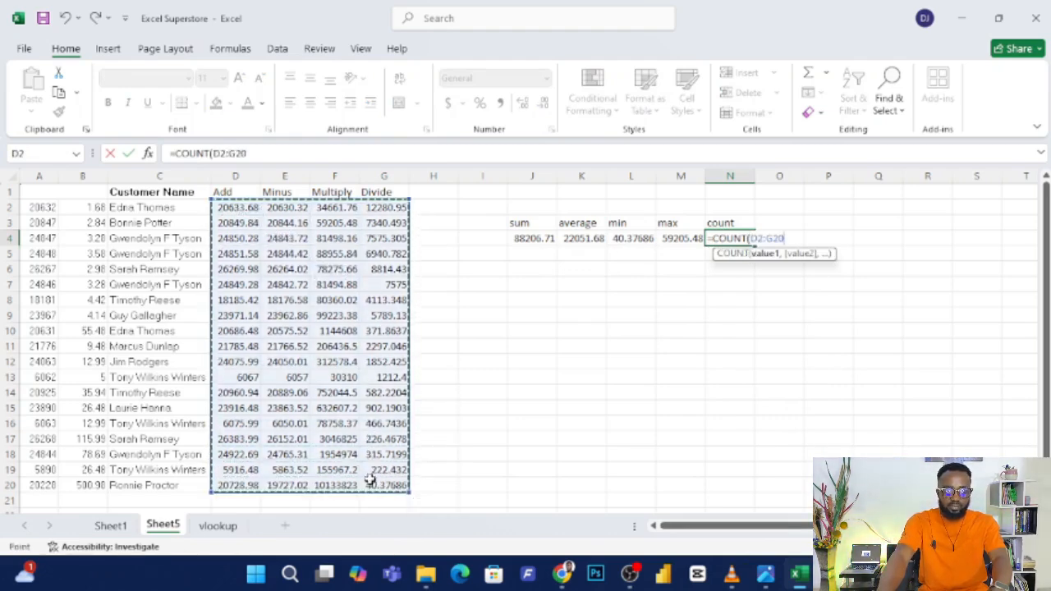
{"action": "key", "text": "Return"}
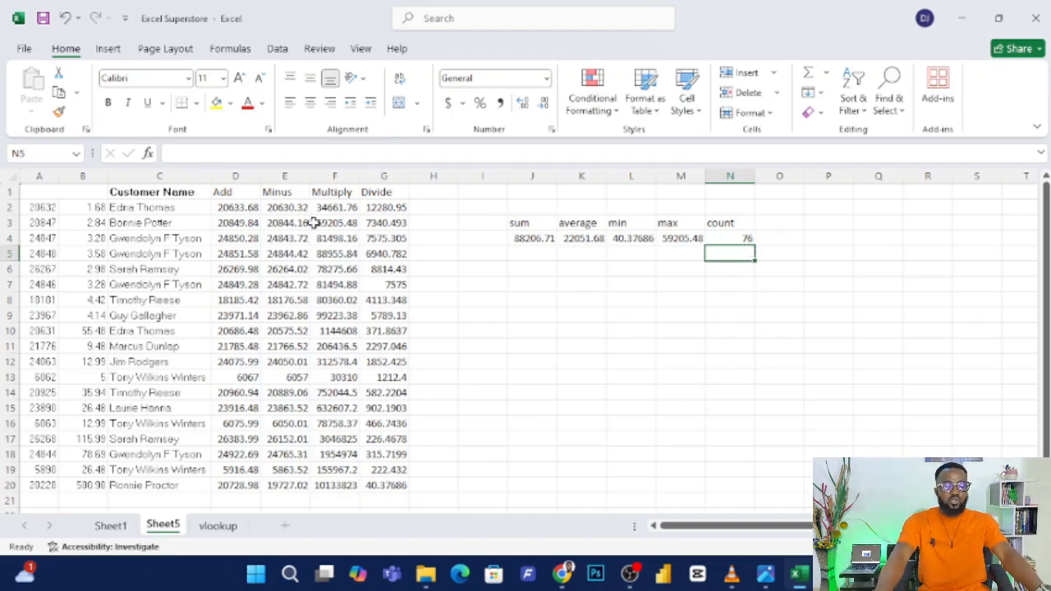
{"action": "left_click_drag", "start_coordinate": [242, 209], "coordinate": [366, 483]}
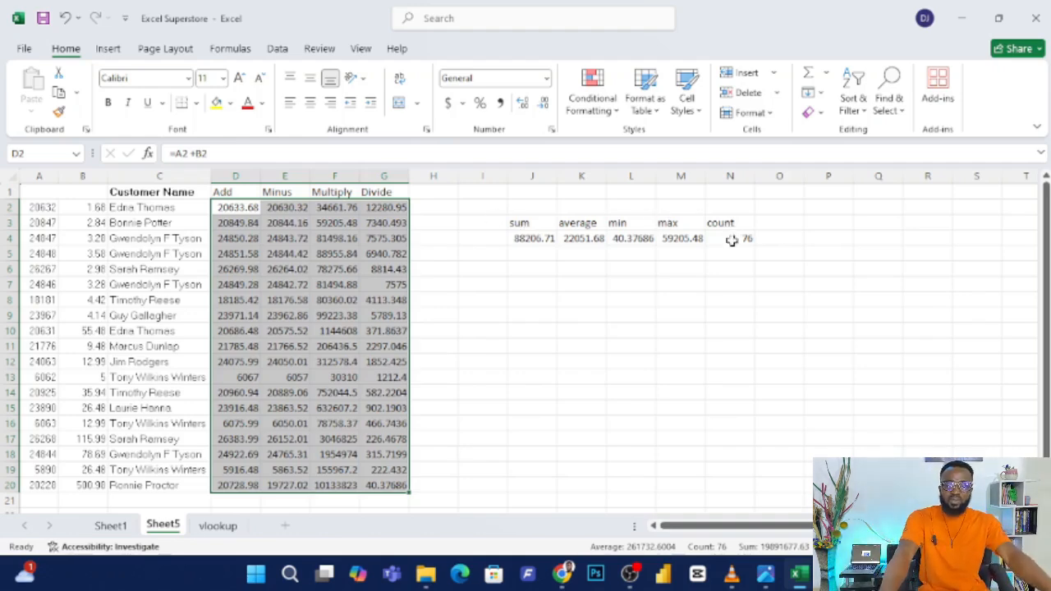
Check the course outline image for the next functions, and label cell J6 Mean and cell K6 Mode
{"action": "left_click", "coordinate": [766, 576]}
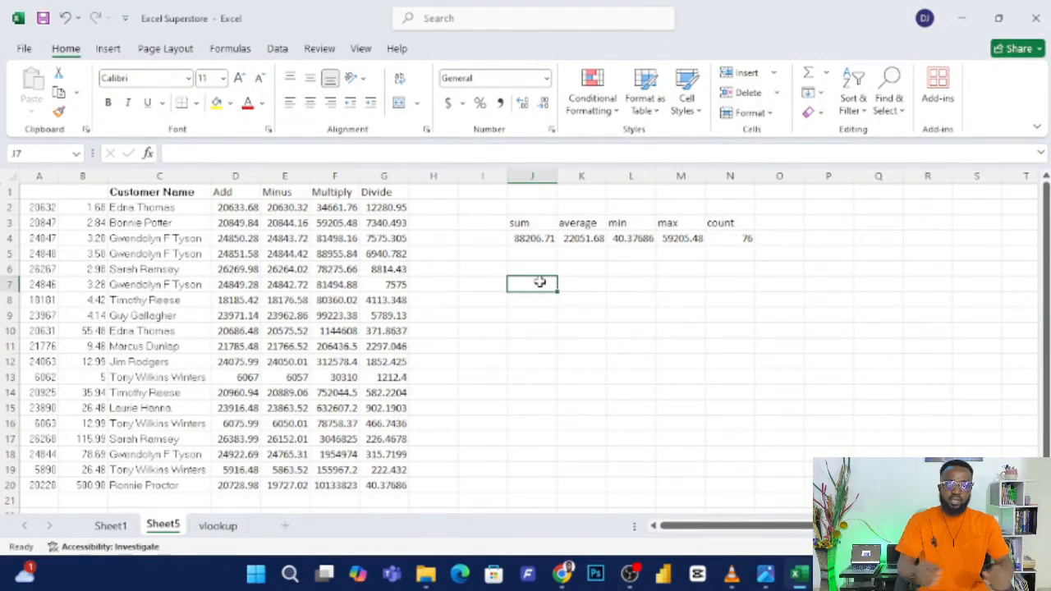
{"action": "left_click", "coordinate": [578, 238]}
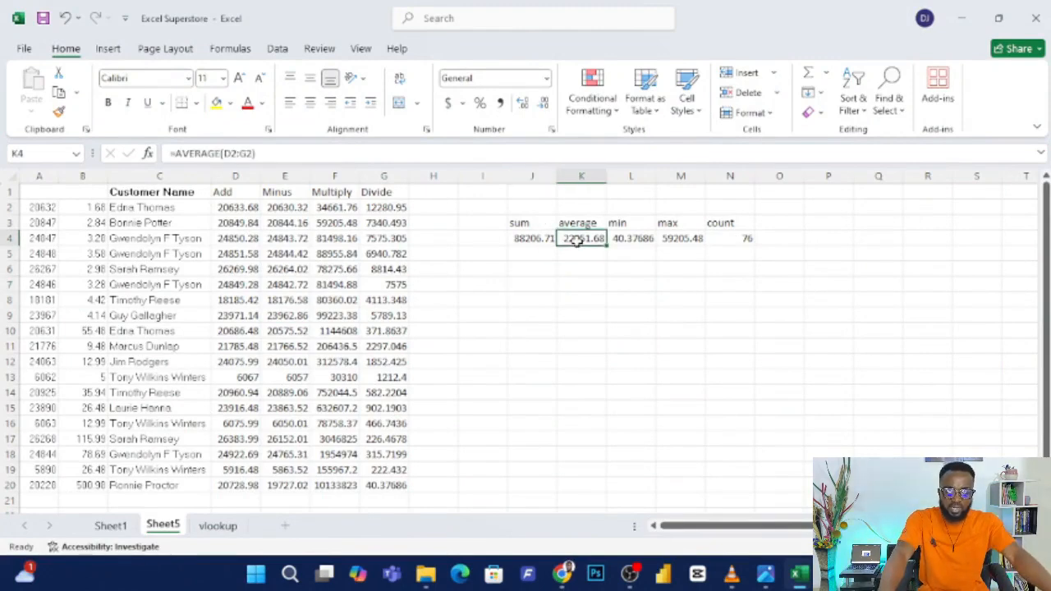
{"action": "left_click", "coordinate": [532, 283]}
{"action": "left_click", "coordinate": [531, 271]}
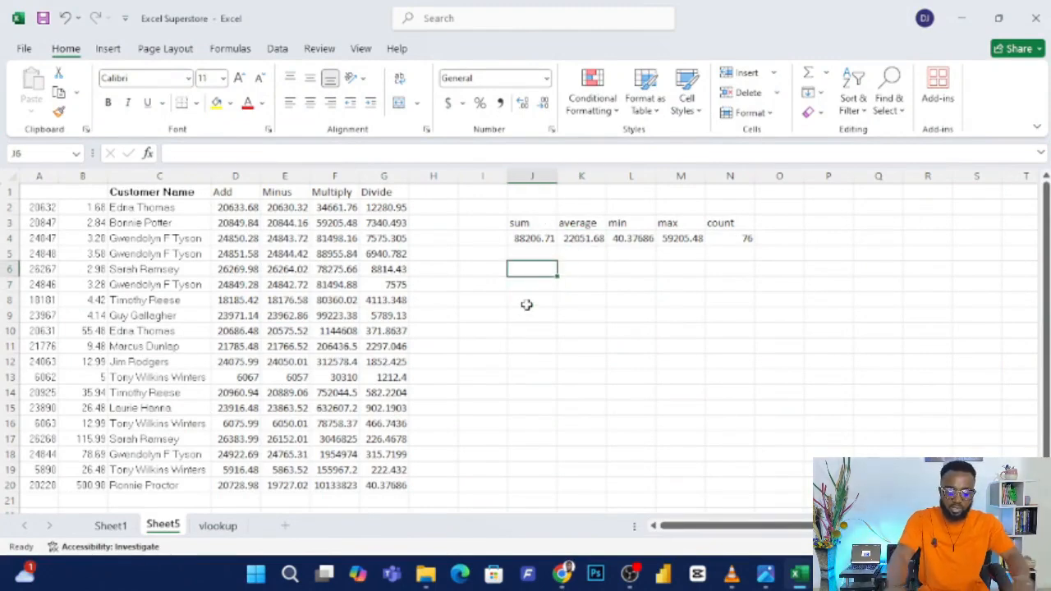
{"action": "type", "text": "Mean"}
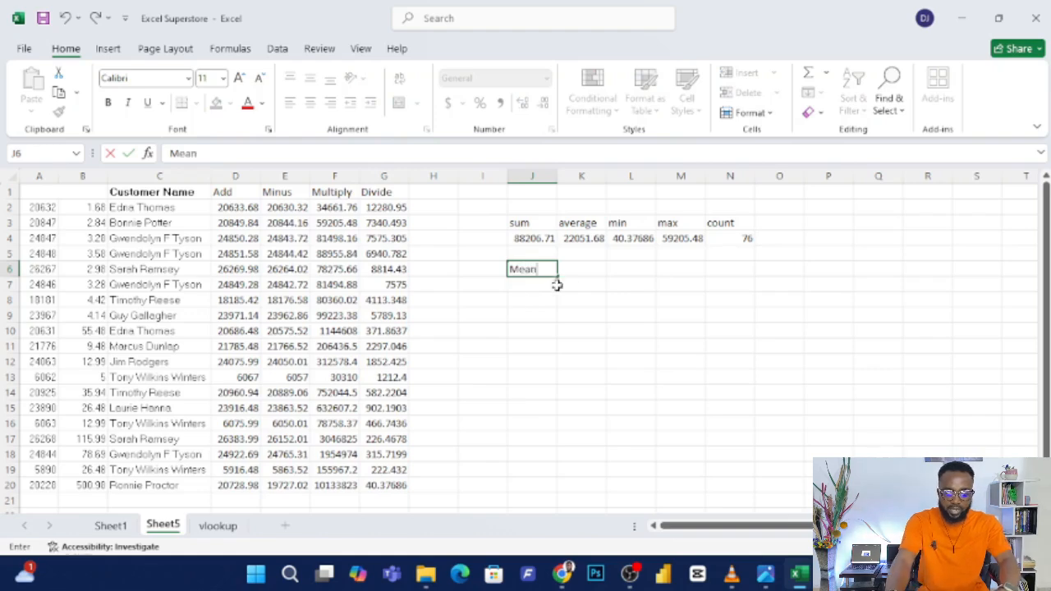
{"action": "left_click", "coordinate": [581, 270]}
{"action": "type", "text": "Mode"}
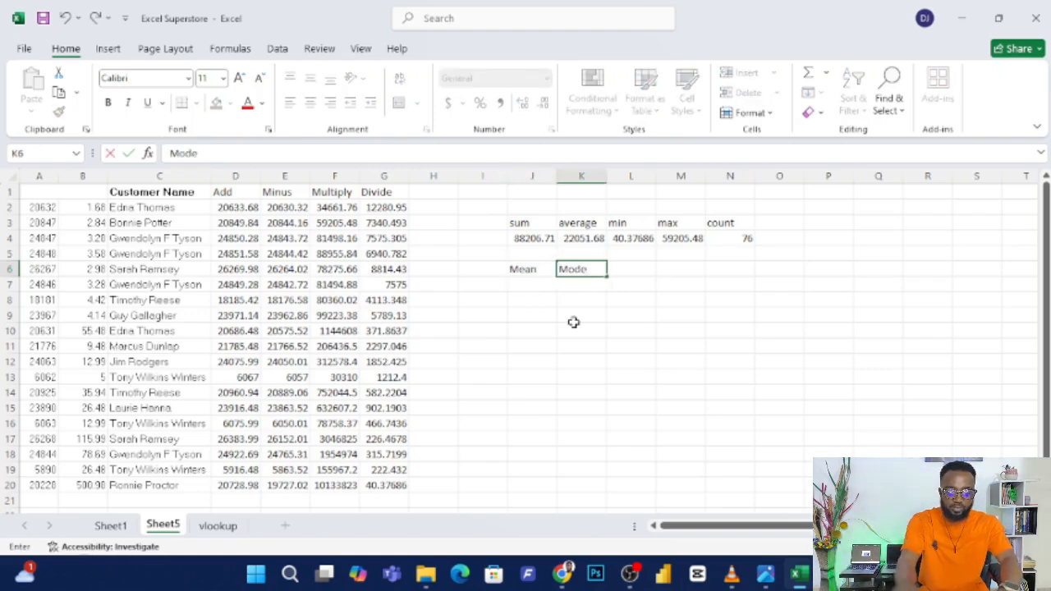
Calculate the mean of D2:G20 in cell J7 with the AVERAGE function
{"action": "left_click", "coordinate": [542, 284]}
{"action": "type", "text": "="}
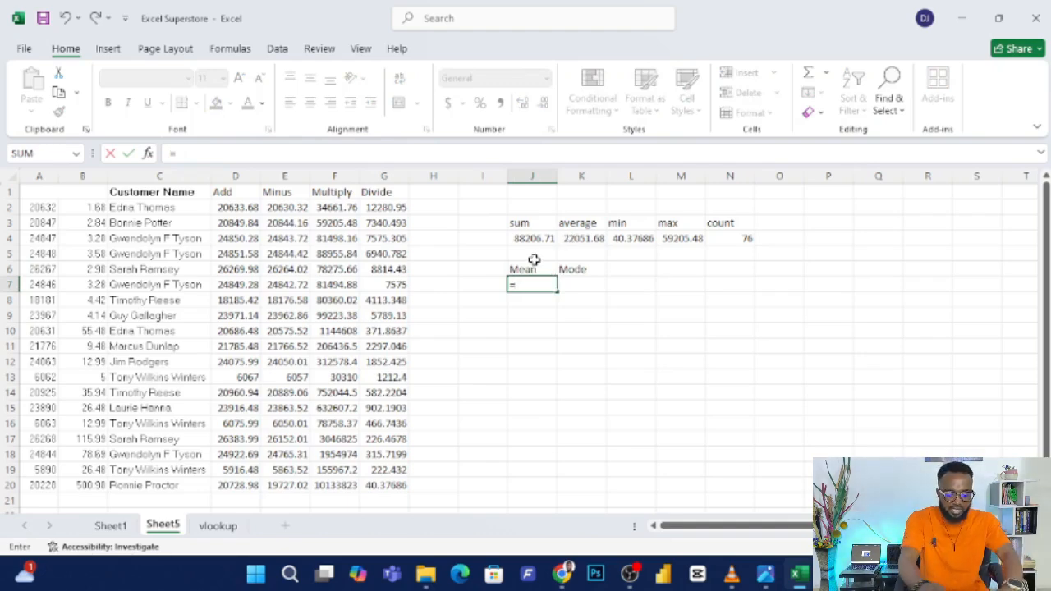
{"action": "type", "text": "ave"}
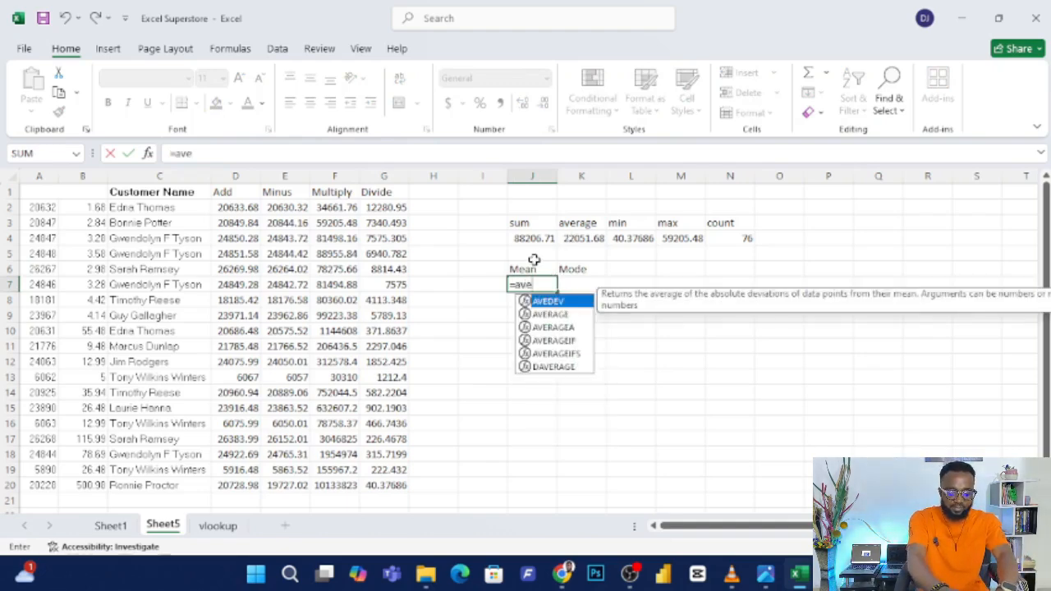
{"action": "type", "text": "rage"}
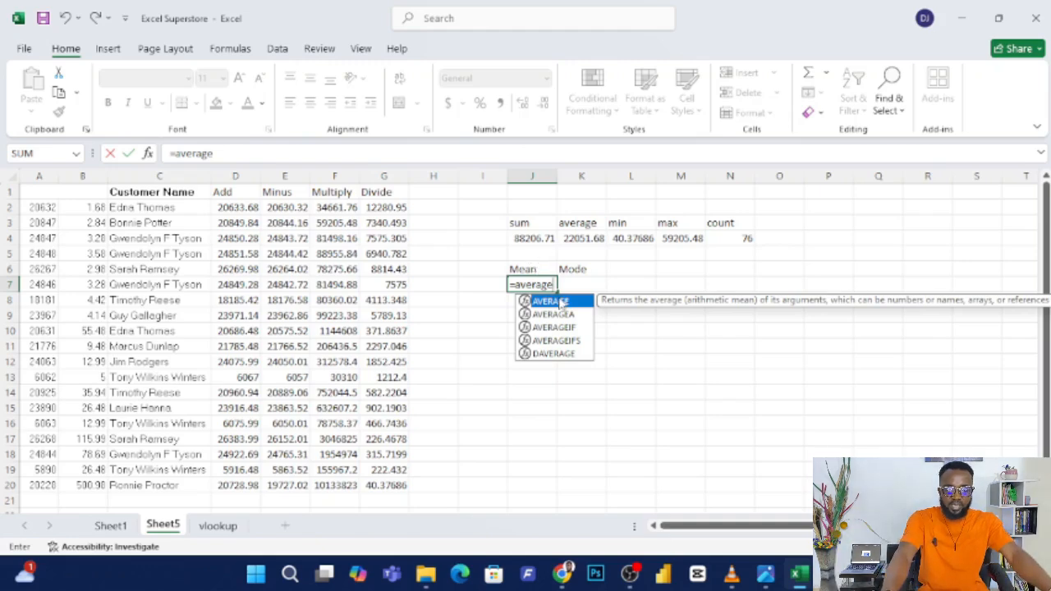
{"action": "double_click", "coordinate": [555, 301]}
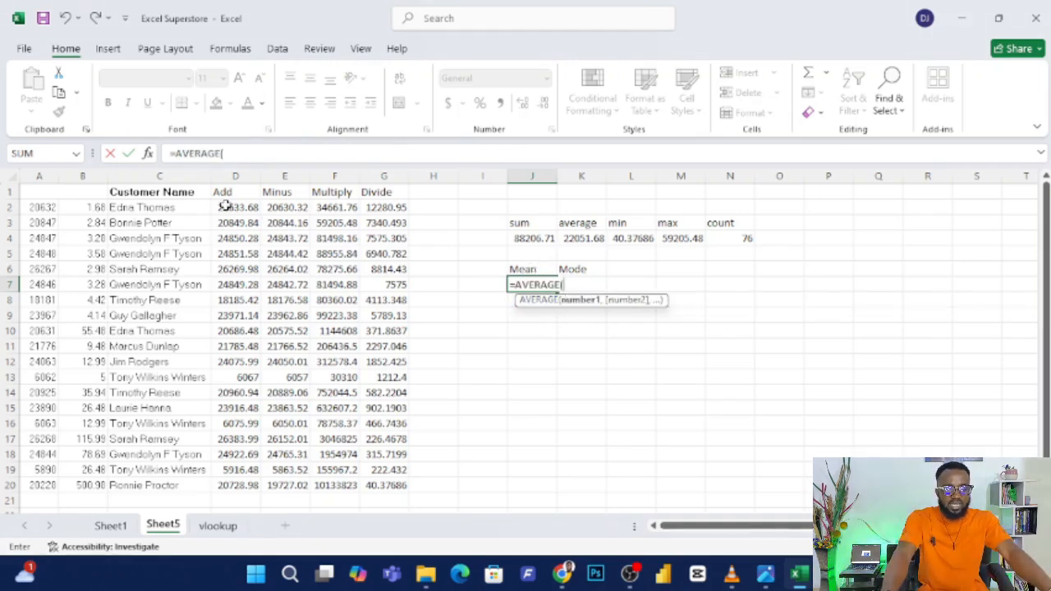
{"action": "left_click_drag", "start_coordinate": [224, 205], "coordinate": [376, 474]}
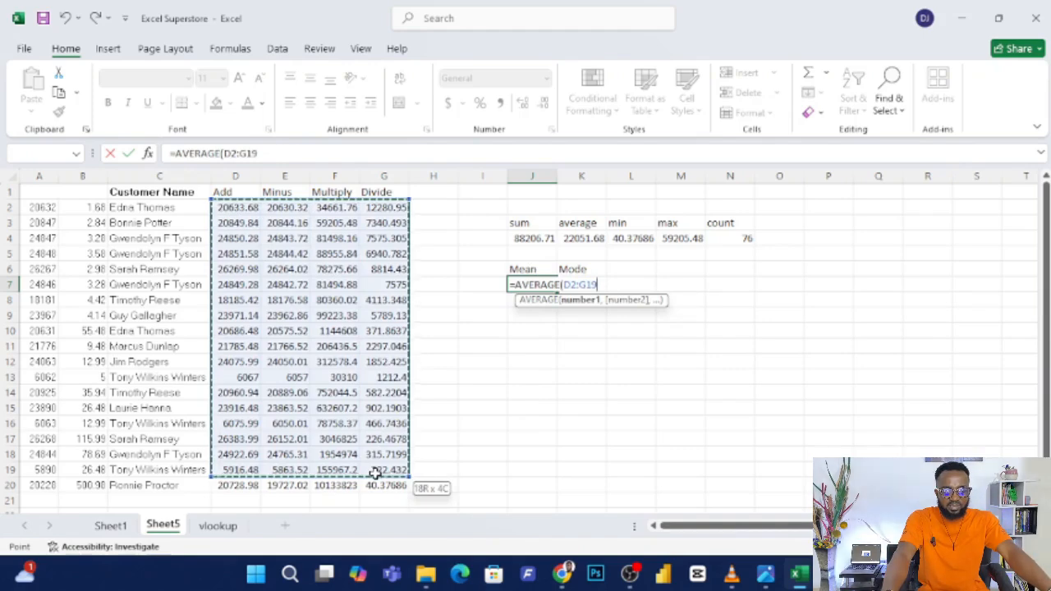
{"action": "key", "text": "Return"}
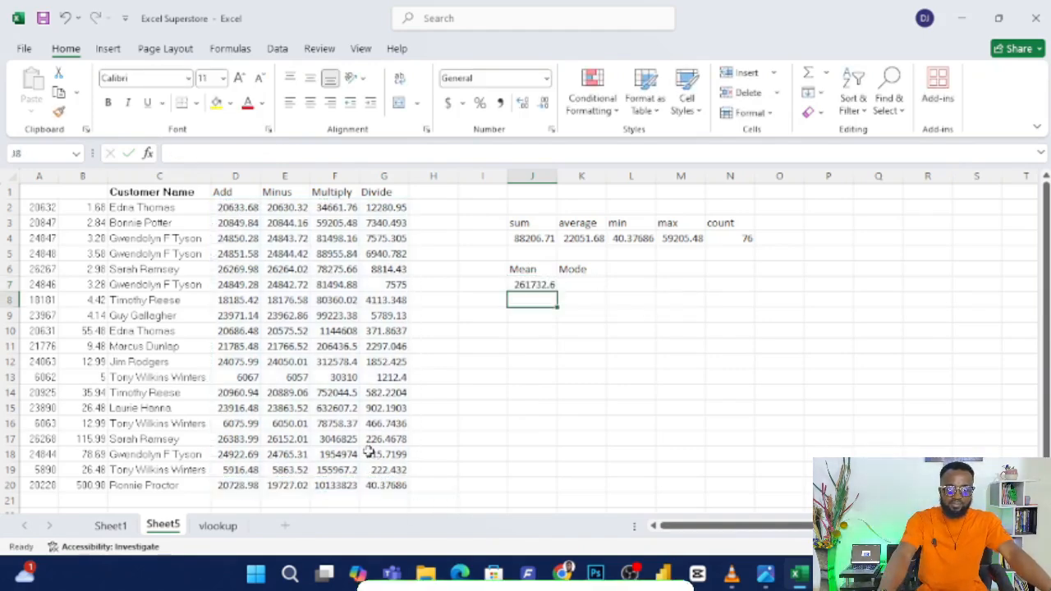
Calculate the most frequent value of D2:G20 in cell K7 with the MODE function
{"action": "left_click", "coordinate": [578, 282]}
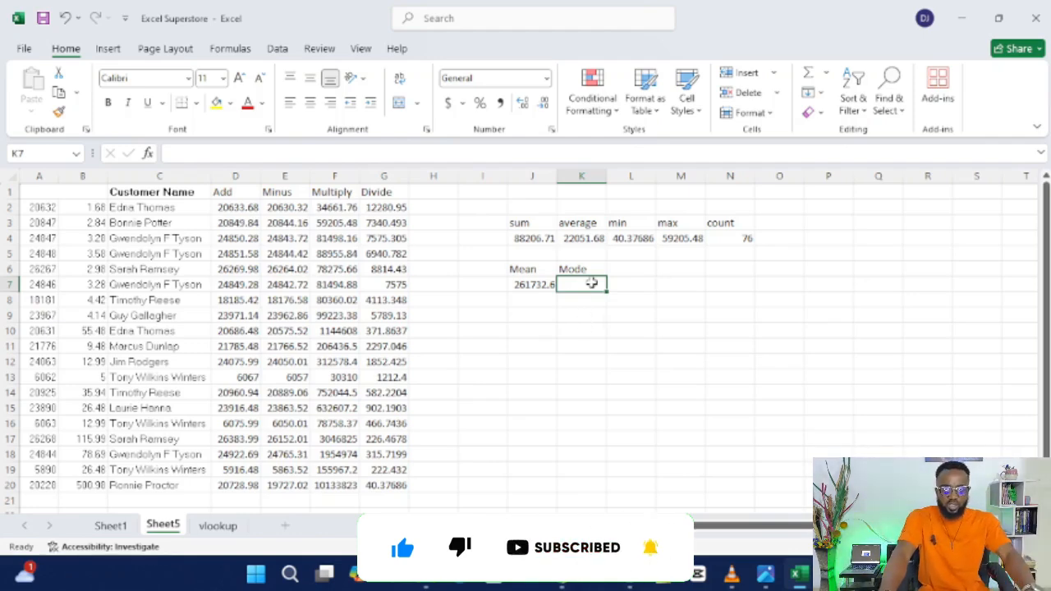
{"action": "type", "text": "=mode"}
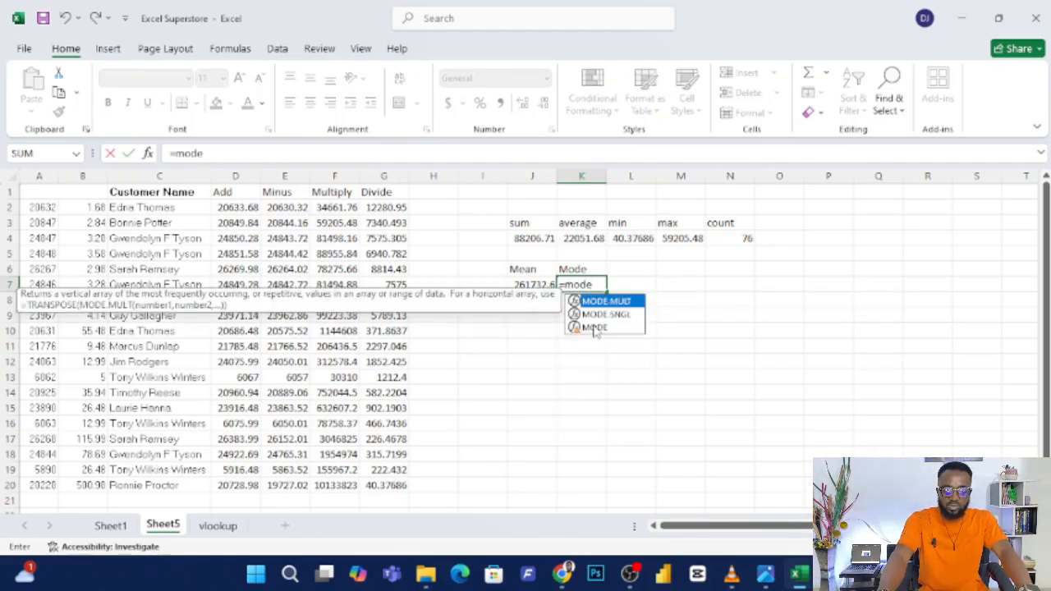
{"action": "double_click", "coordinate": [592, 326]}
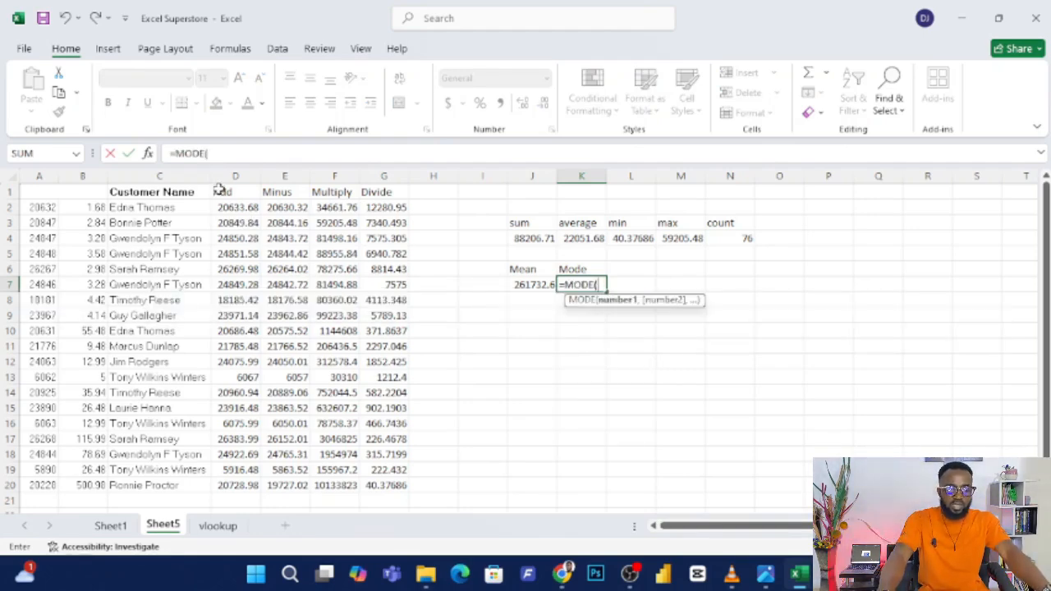
{"action": "left_click_drag", "start_coordinate": [230, 207], "coordinate": [382, 482]}
{"action": "key", "text": "Return"}
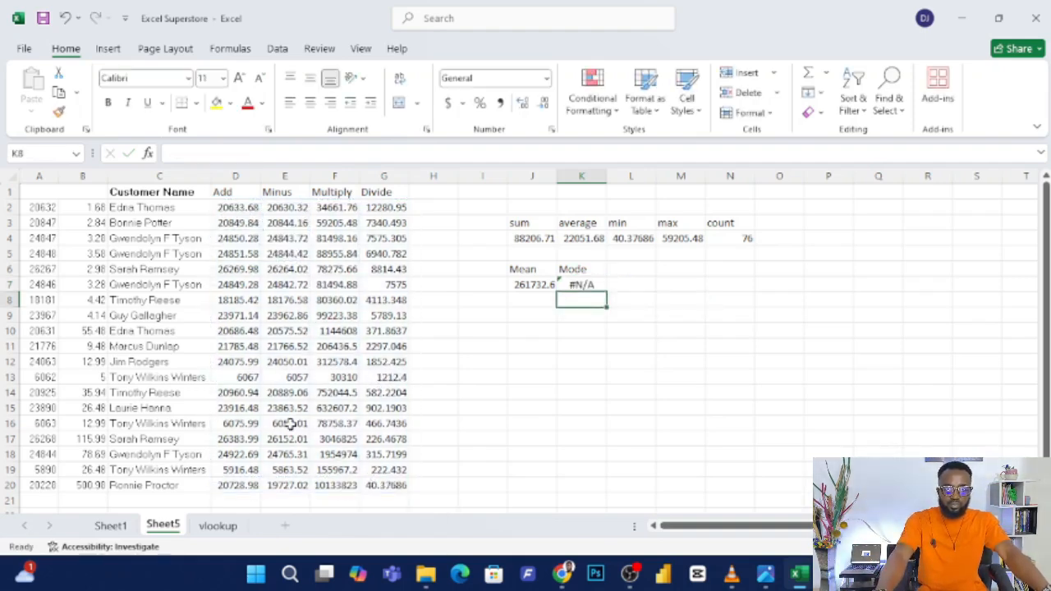
Review the formula and the error-checking options of the MODE cell K7
{"action": "left_click", "coordinate": [582, 286]}
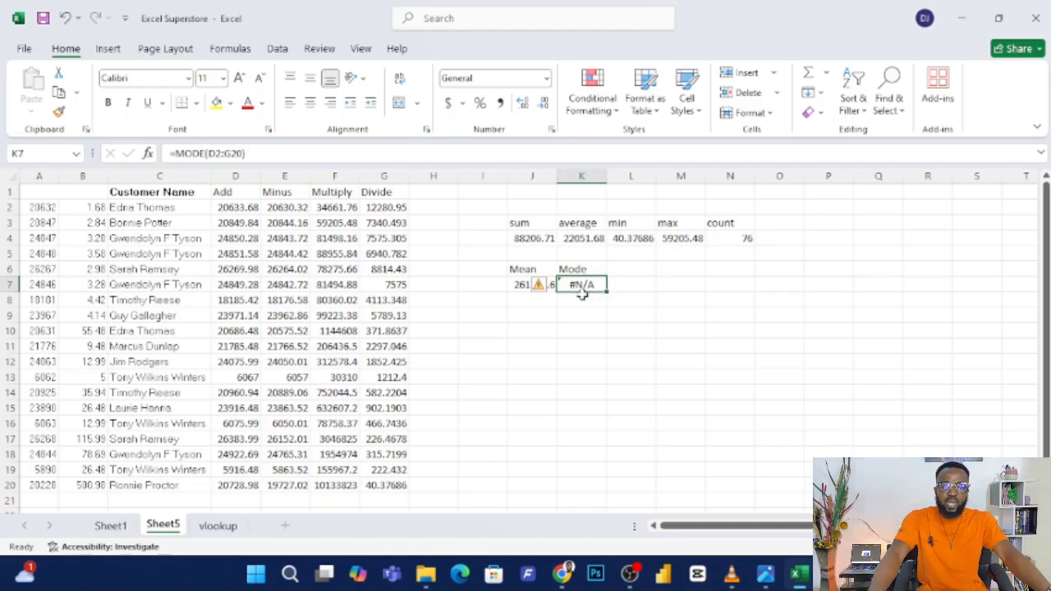
{"action": "mouse_move", "coordinate": [539, 294]}
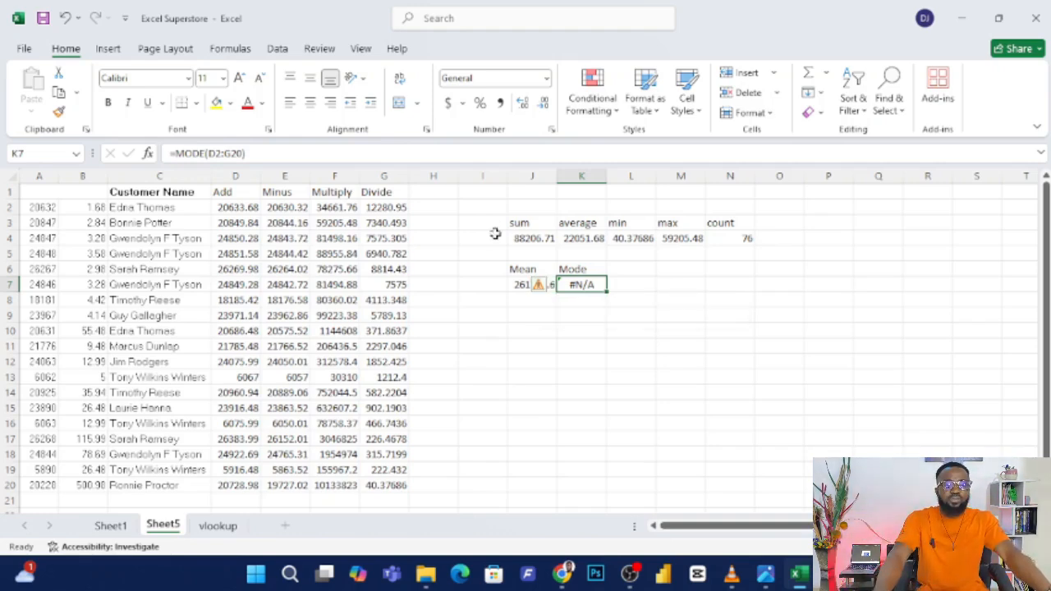
{"action": "left_click", "coordinate": [551, 285]}
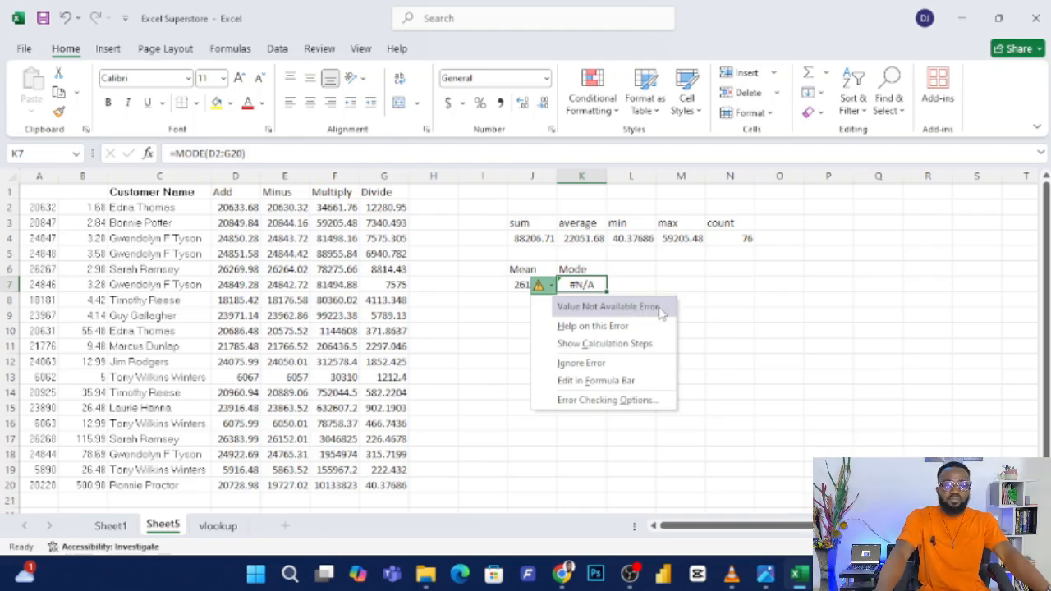
{"action": "left_click", "coordinate": [708, 302]}
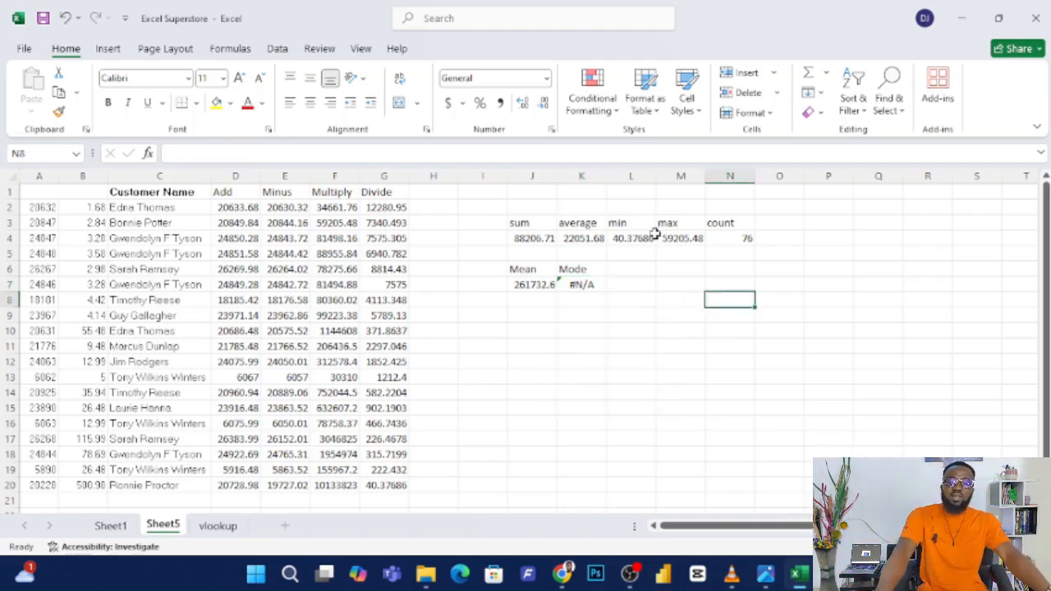
Check the course outline image for the functions that follow Mean and Mode, and return to the worksheet
{"action": "left_click", "coordinate": [764, 574]}
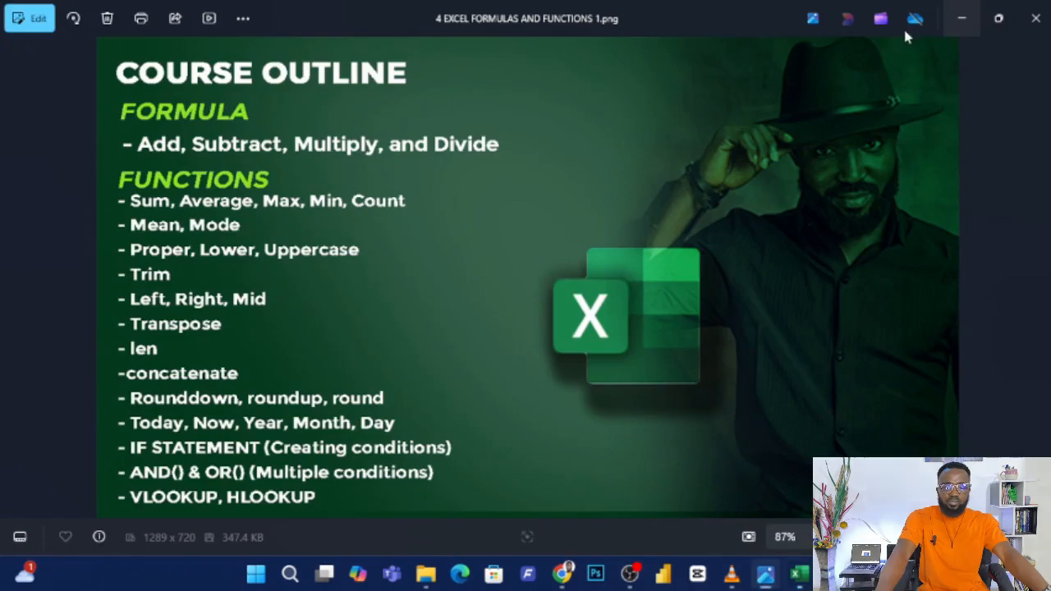
{"action": "left_click", "coordinate": [906, 33]}
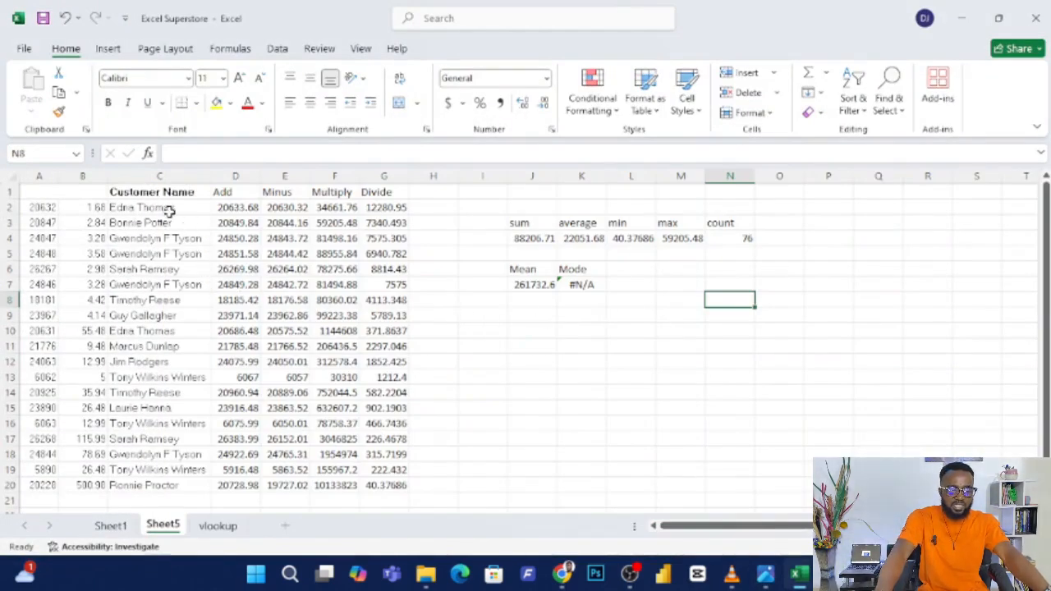
Enter the headings PROPER, LOWER and UPPER in cells J10, K10 and L10
{"action": "left_click", "coordinate": [534, 329]}
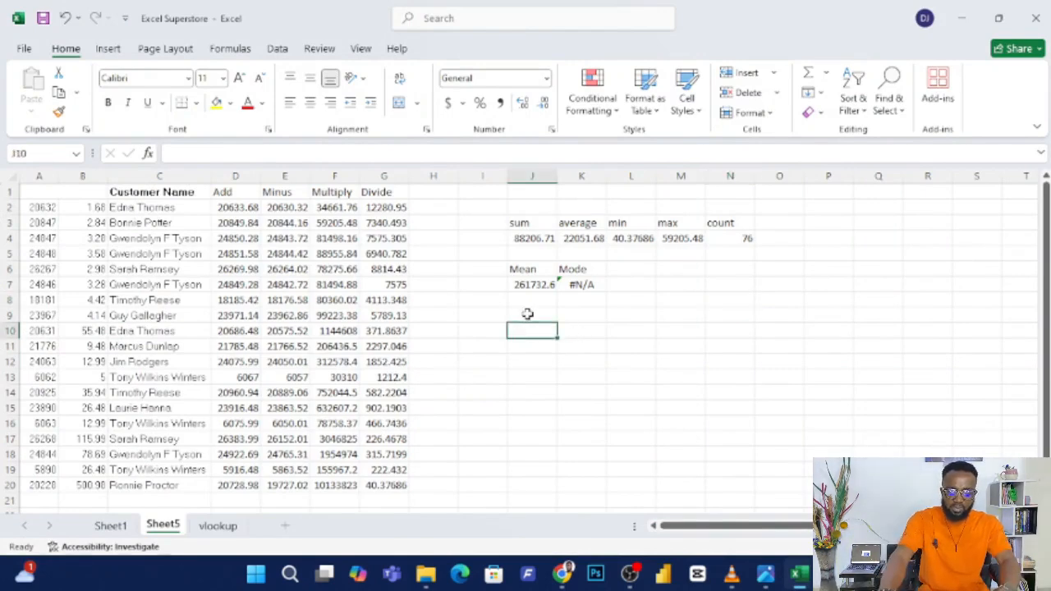
{"action": "type", "text": "PROPER"}
{"action": "left_click", "coordinate": [568, 328]}
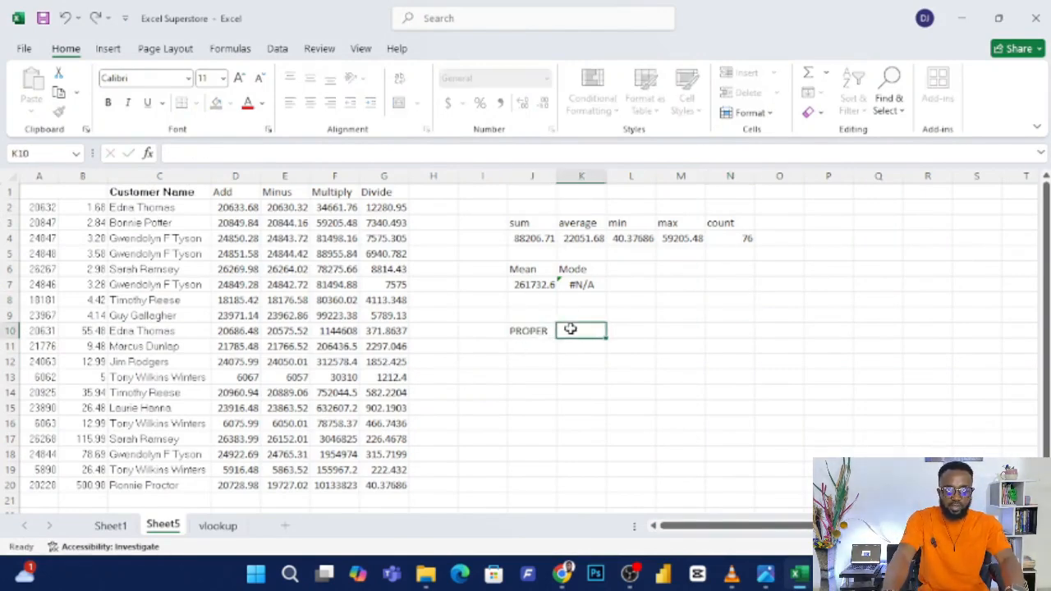
{"action": "type", "text": "LOWER"}
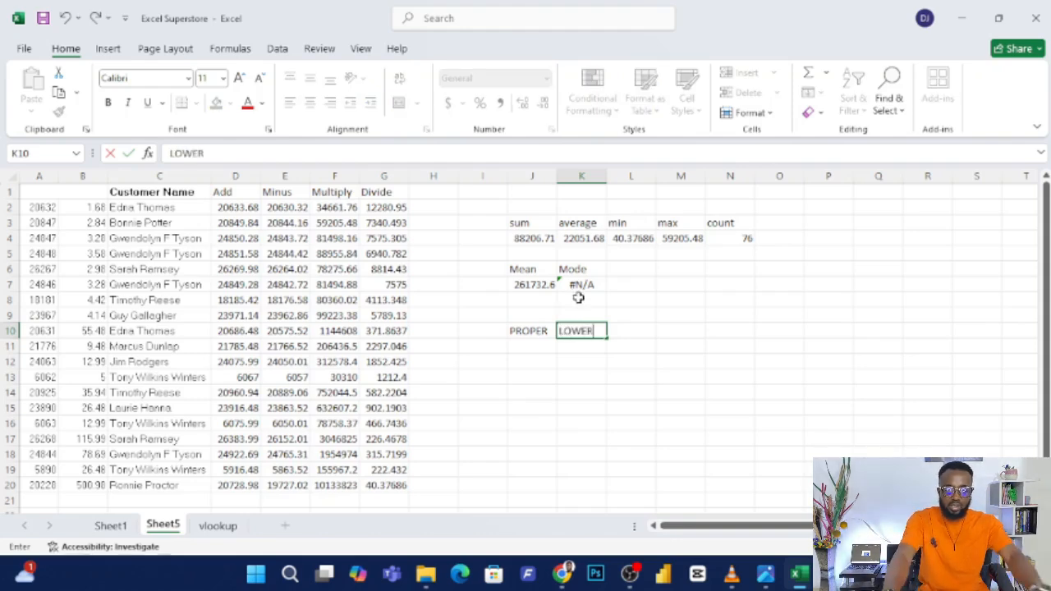
{"action": "left_click", "coordinate": [629, 330]}
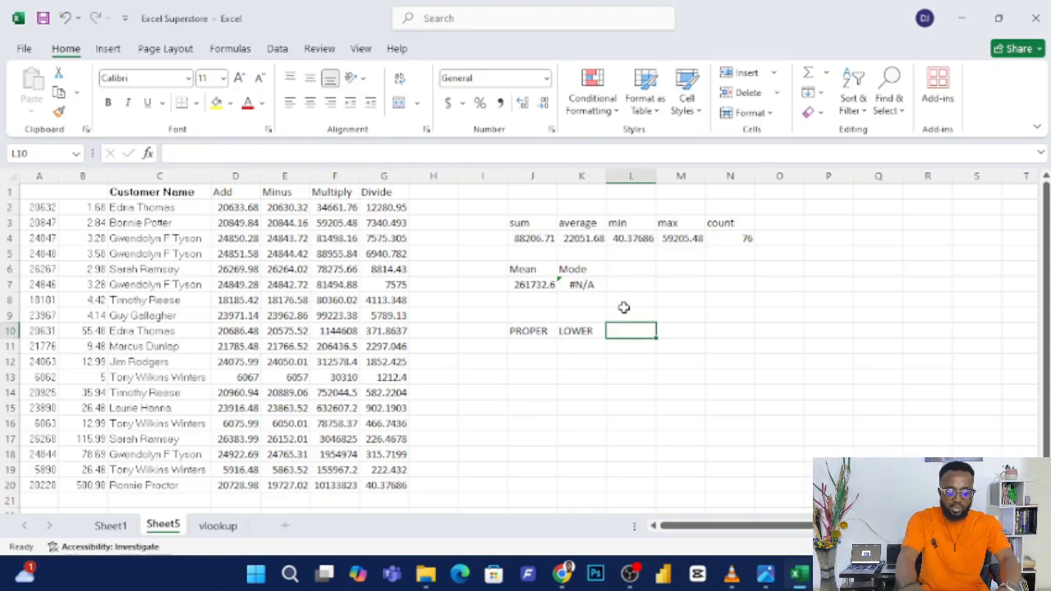
{"action": "type", "text": "UPPER"}
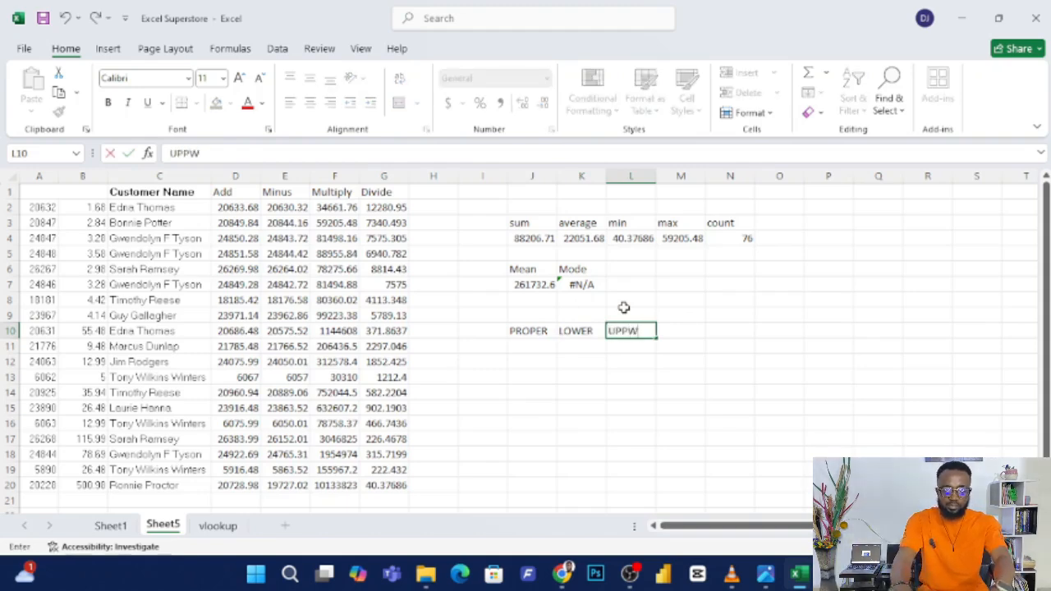
{"action": "left_click", "coordinate": [524, 345]}
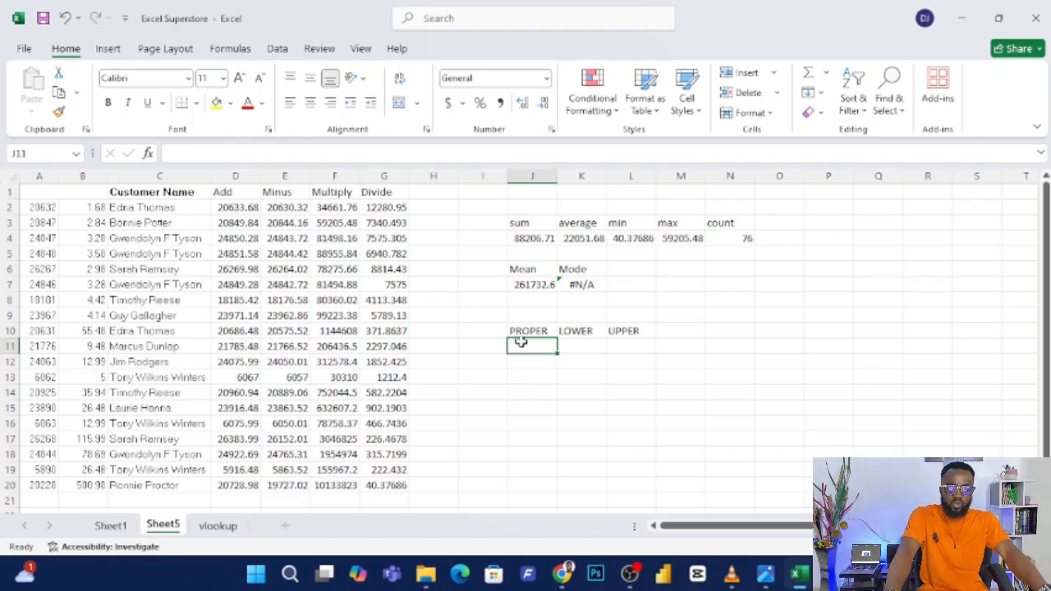
Convert the customer names in C2:C20 to uppercase with the UPPER function in L11 and fit column L to its contents
{"action": "left_click", "coordinate": [637, 345]}
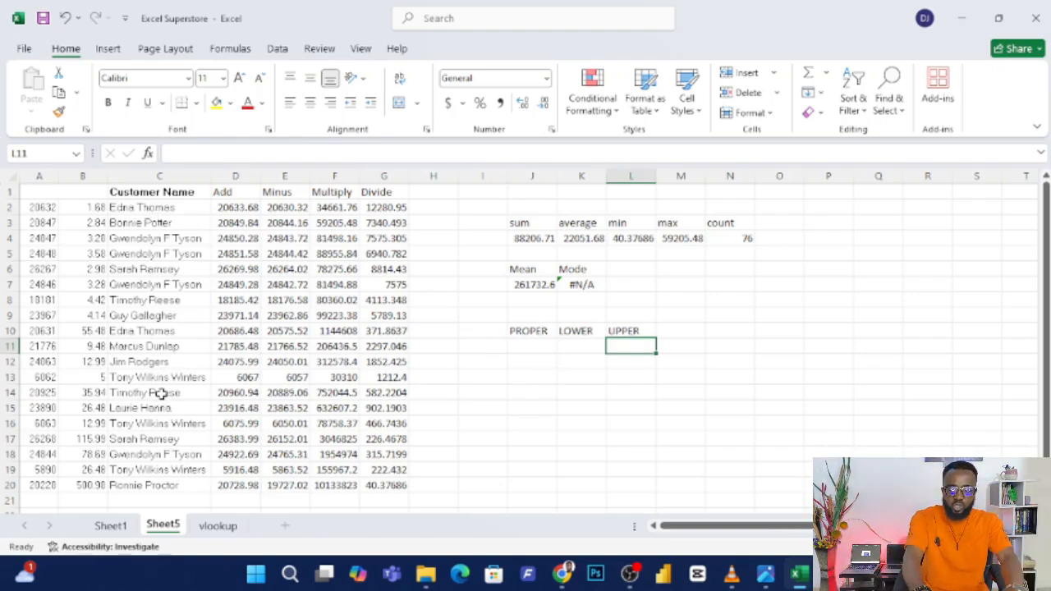
{"action": "type", "text": "=UPPER"}
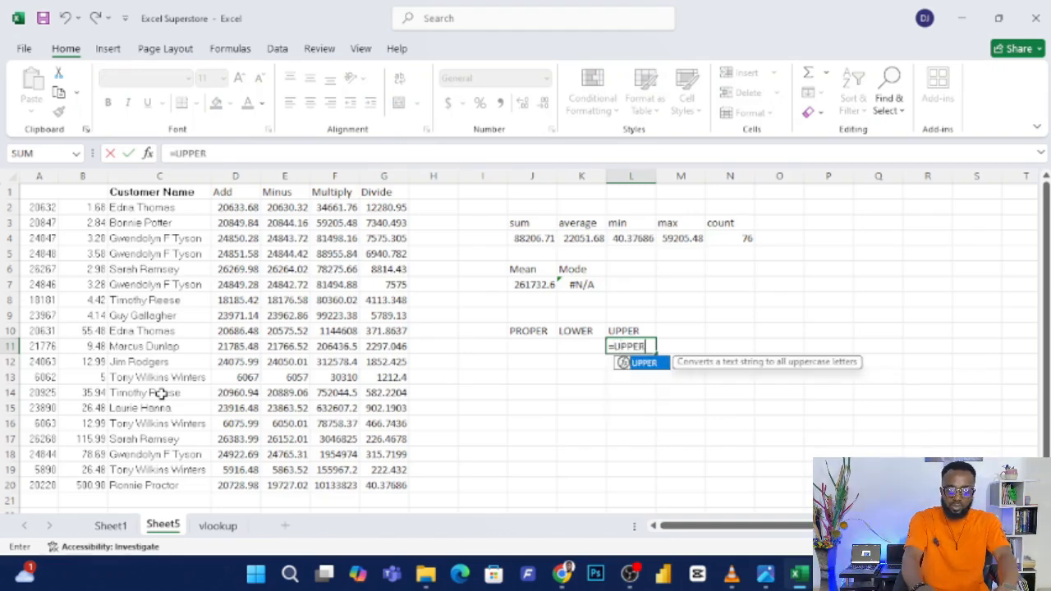
{"action": "type", "text": "("}
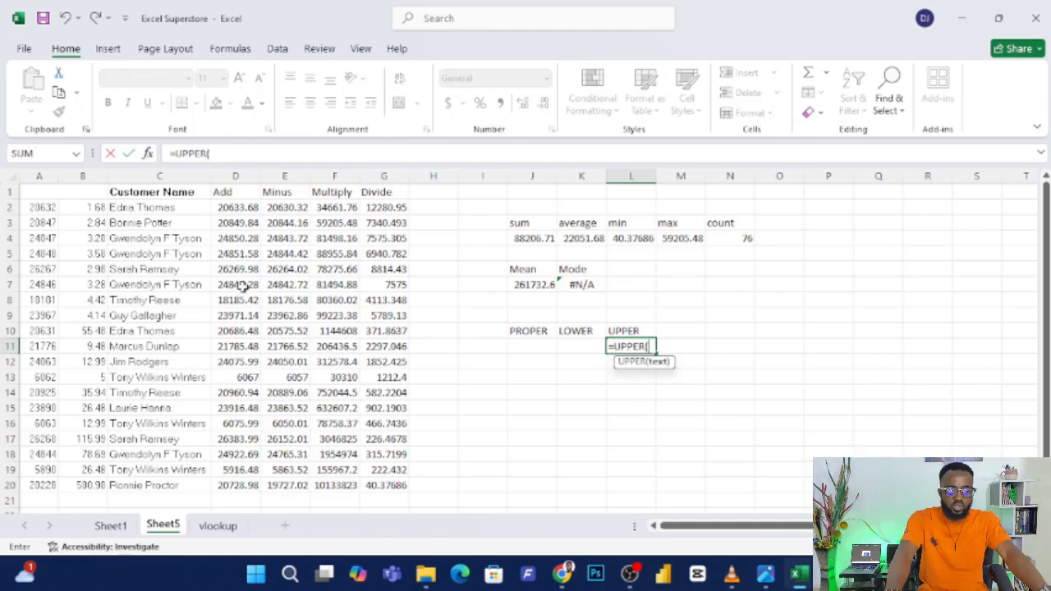
{"action": "left_click_drag", "start_coordinate": [141, 207], "coordinate": [170, 486]}
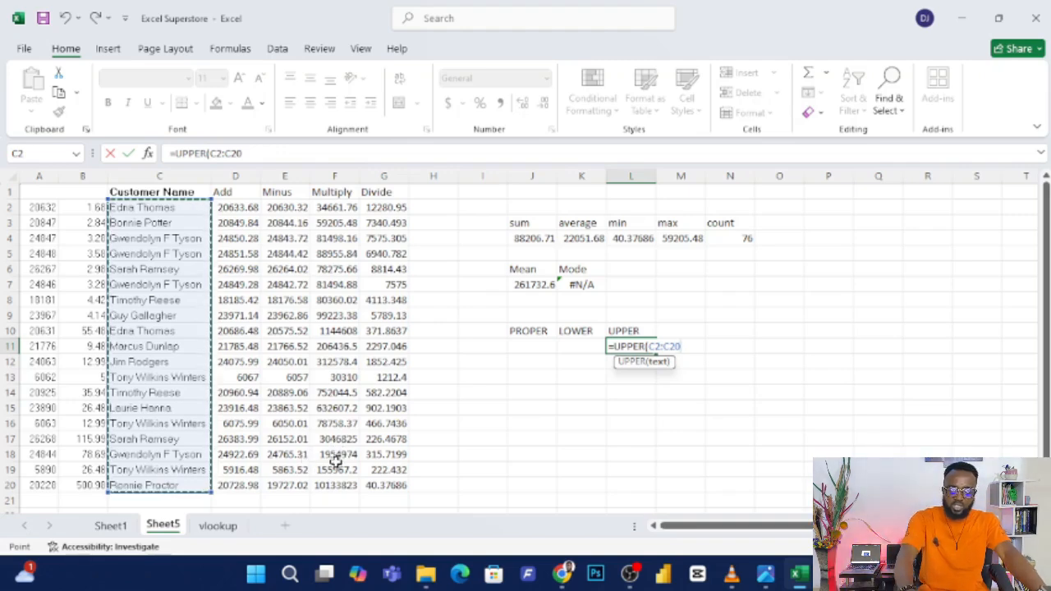
{"action": "key", "text": "Return"}
{"action": "scroll", "coordinate": [614, 328], "scroll_direction": "down", "scroll_amount": 1}
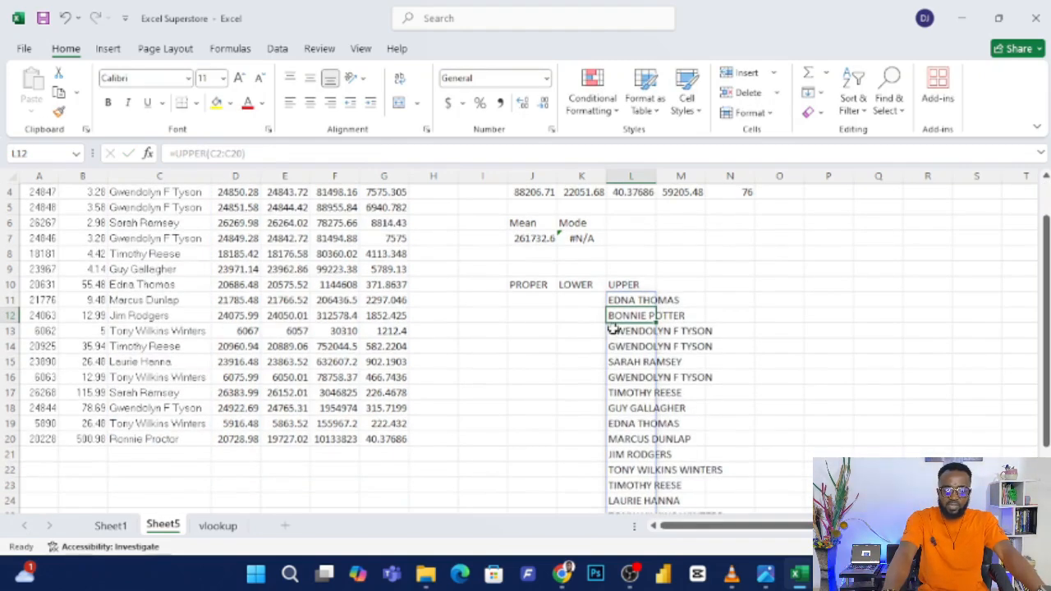
{"action": "double_click", "coordinate": [655, 176]}
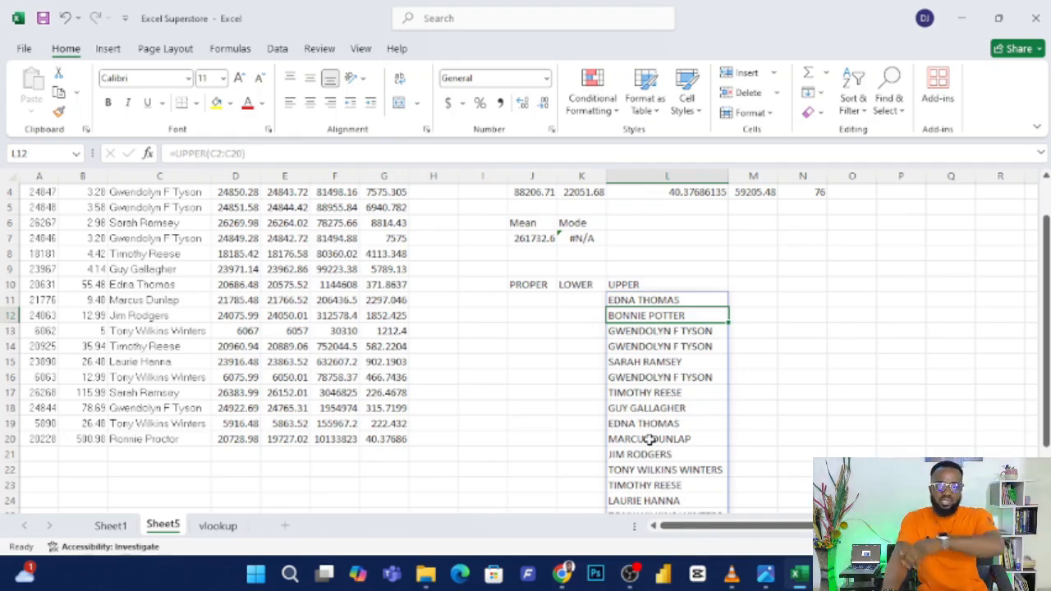
Convert the customer names in C2:C20 to lowercase with the LOWER function in K11 and fit column K to its contents
{"action": "left_click", "coordinate": [580, 300]}
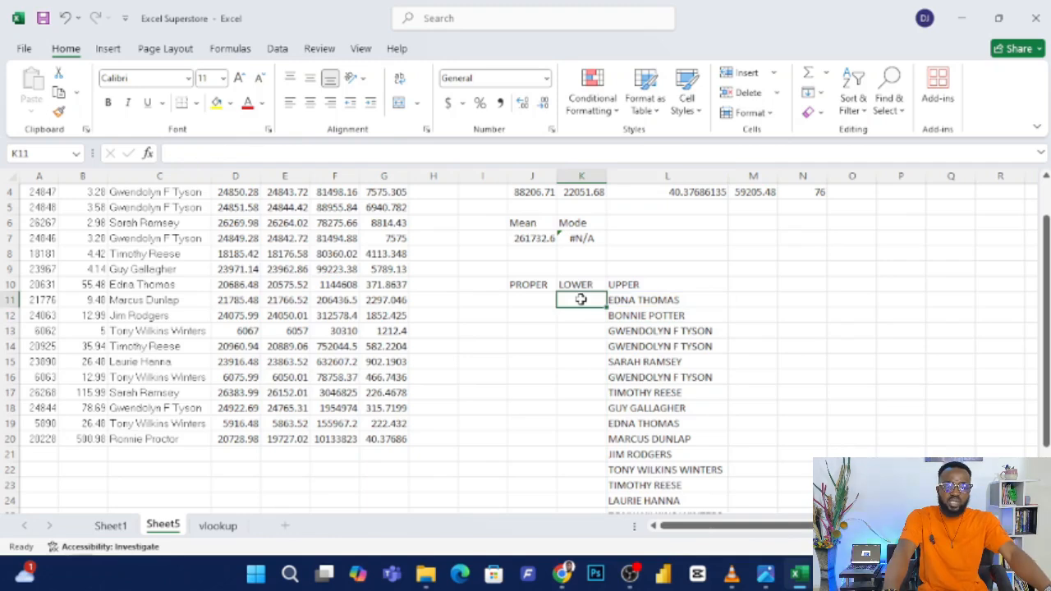
{"action": "scroll", "coordinate": [164, 234], "scroll_direction": "up", "scroll_amount": 1}
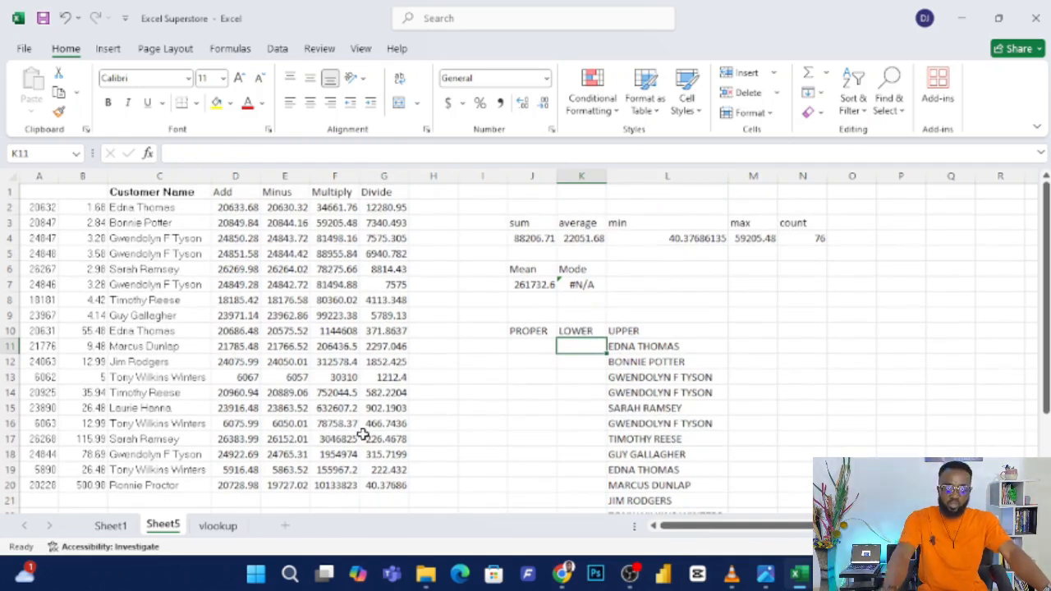
{"action": "type", "text": "=LO"}
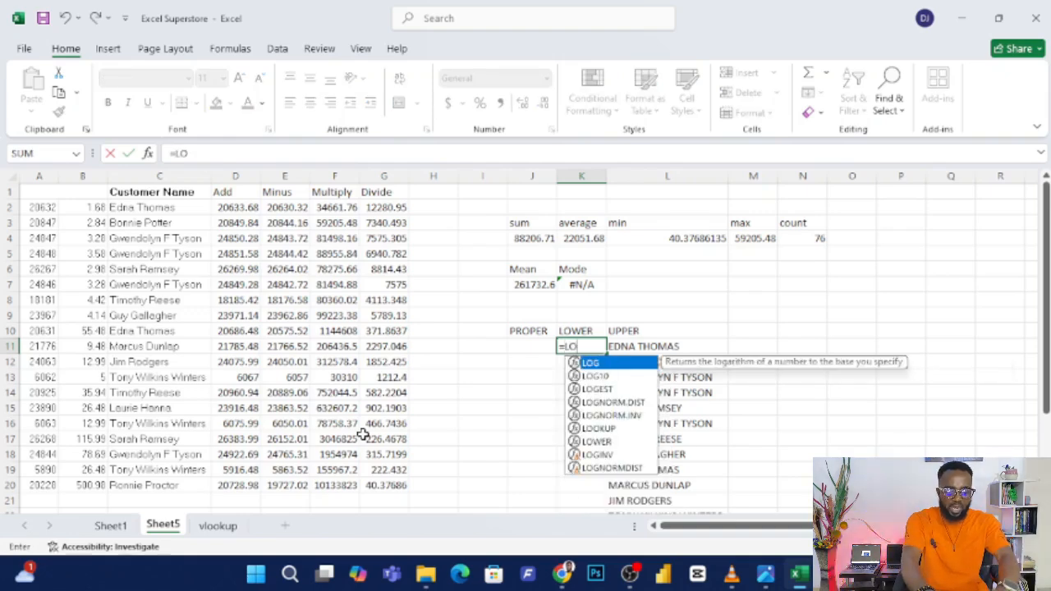
{"action": "type", "text": "WER"}
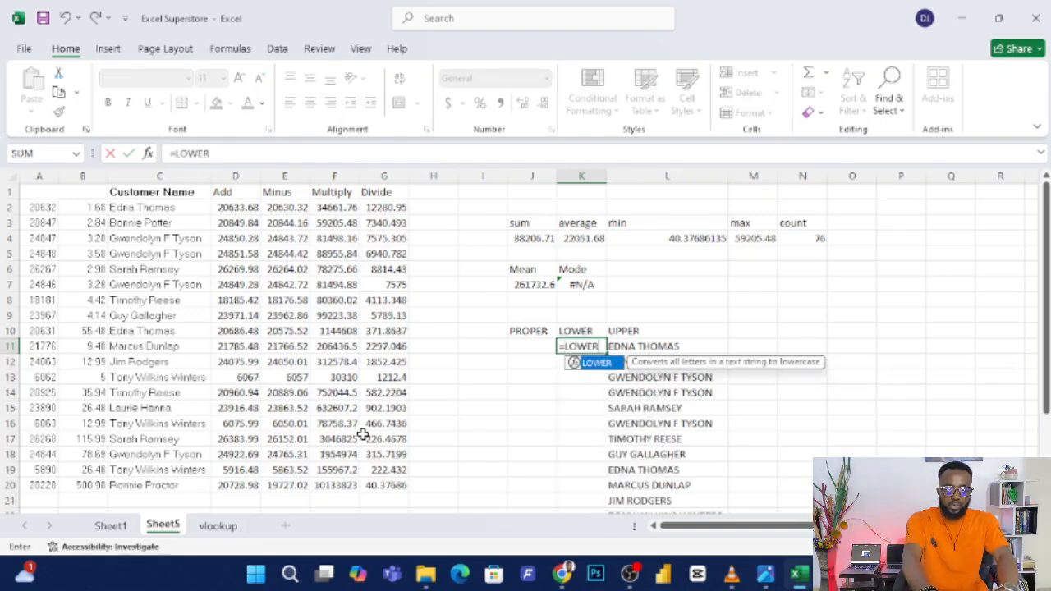
{"action": "type", "text": "("}
{"action": "left_click_drag", "start_coordinate": [145, 208], "coordinate": [152, 485]}
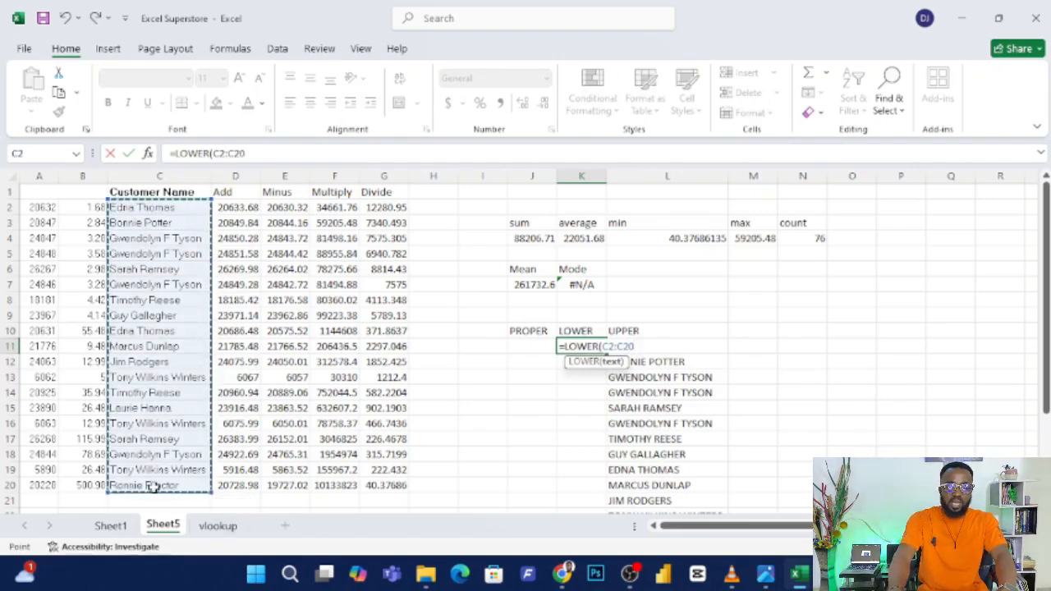
{"action": "key", "text": "Return"}
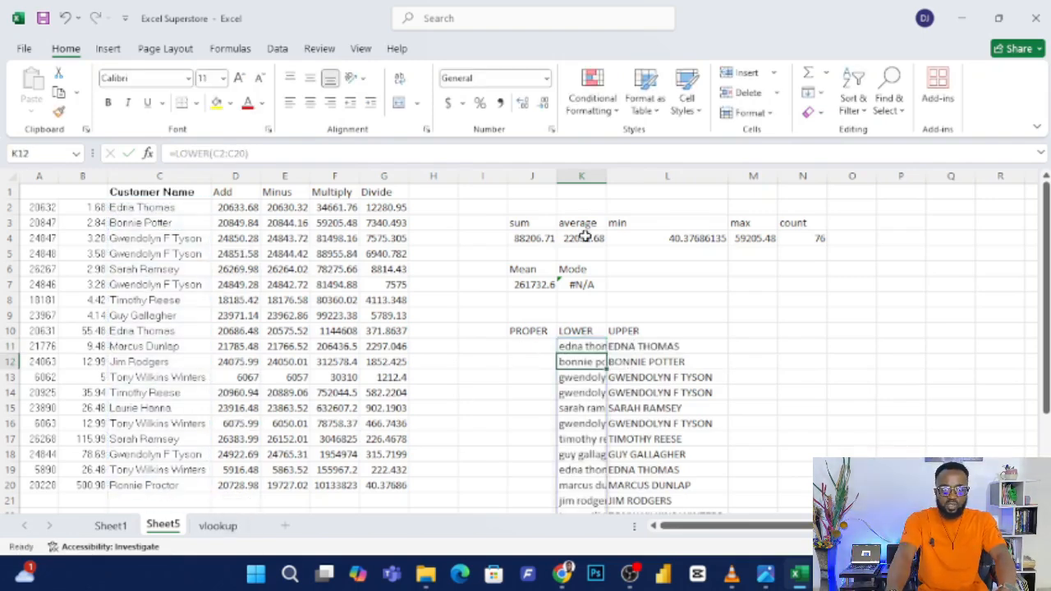
{"action": "double_click", "coordinate": [605, 177]}
{"action": "left_click", "coordinate": [614, 385]}
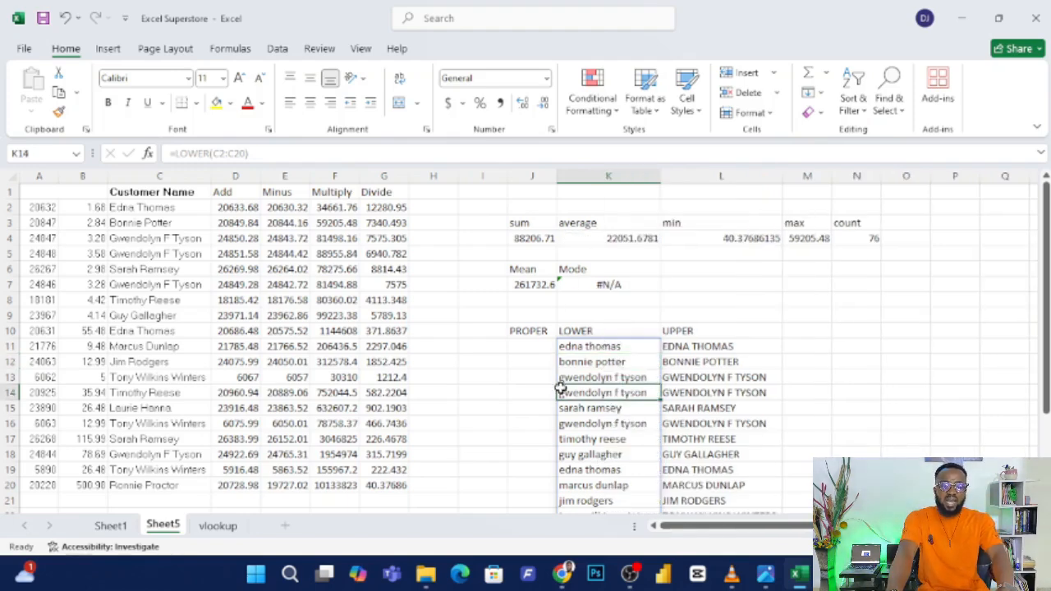
Convert the lowercase names in K12:K26 to proper case with the PROPER function in J11 and fit column J to its contents
{"action": "left_click", "coordinate": [528, 345]}
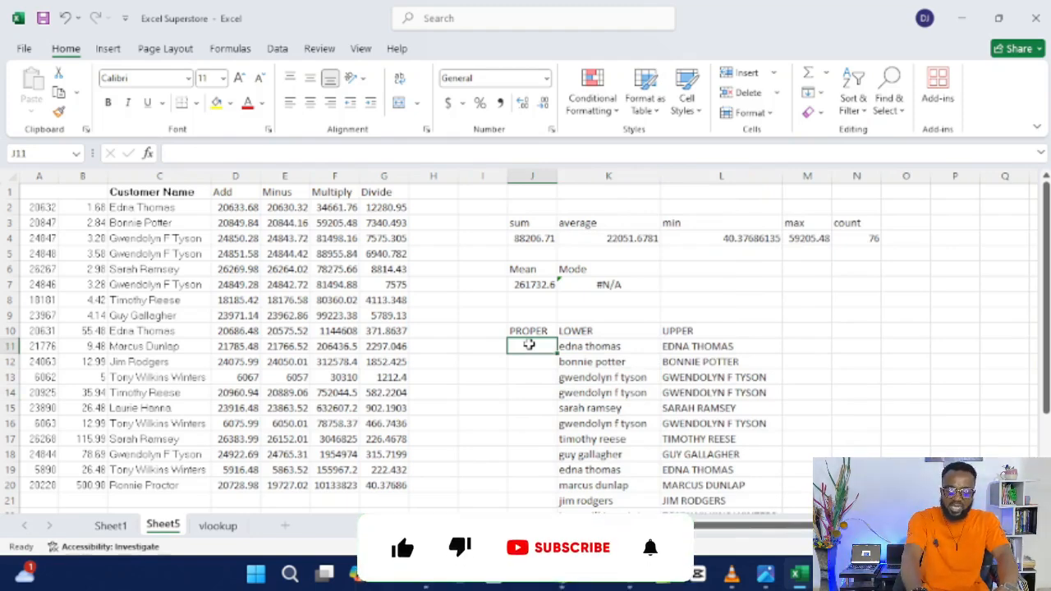
{"action": "type", "text": "="}
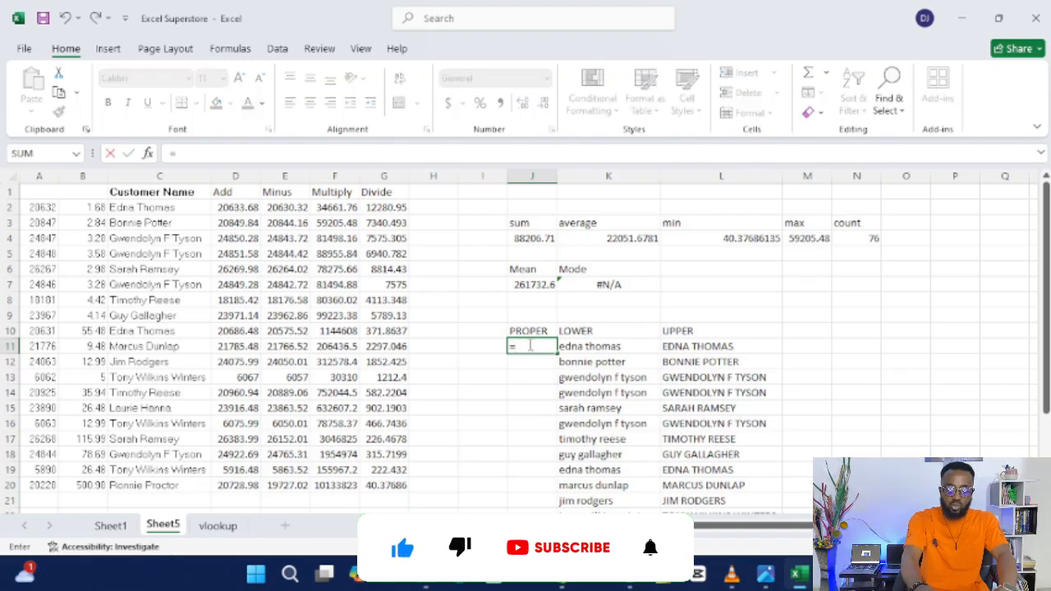
{"action": "type", "text": "PROPE"}
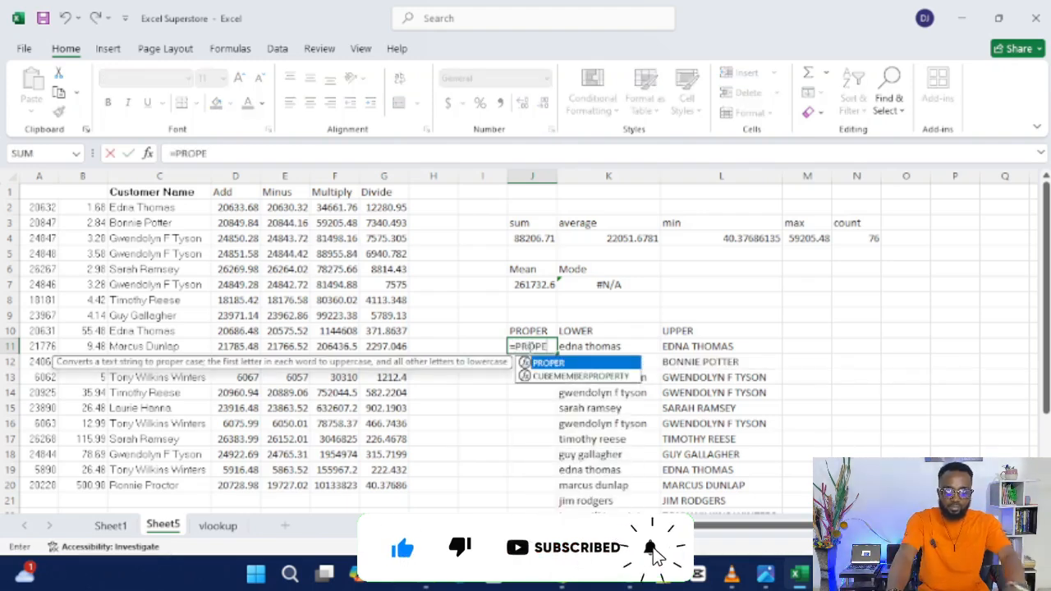
{"action": "key", "text": "Tab"}
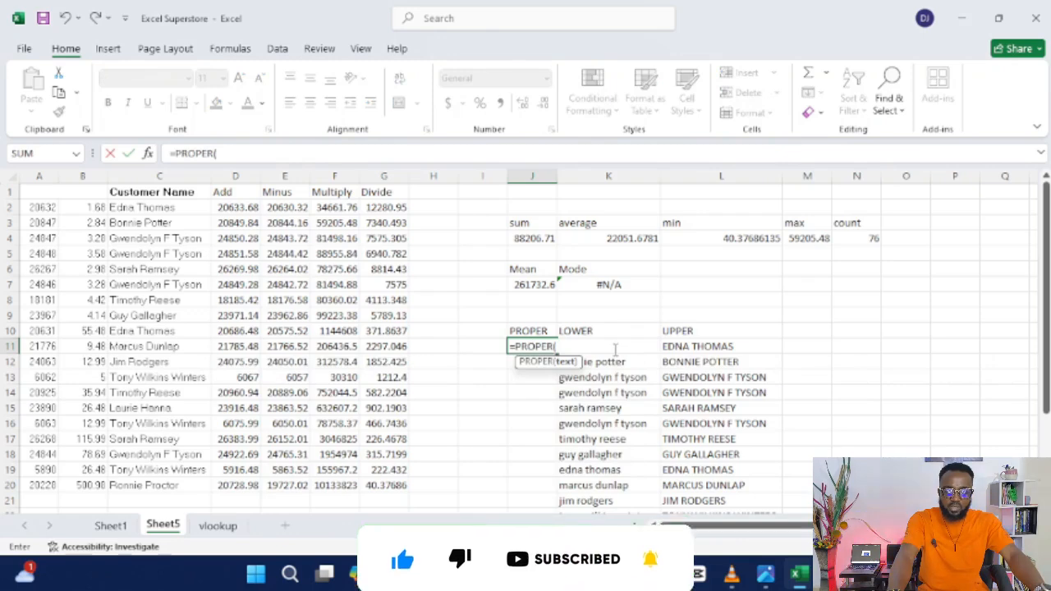
{"action": "left_click_drag", "start_coordinate": [646, 359], "coordinate": [635, 509]}
{"action": "key", "text": "Return"}
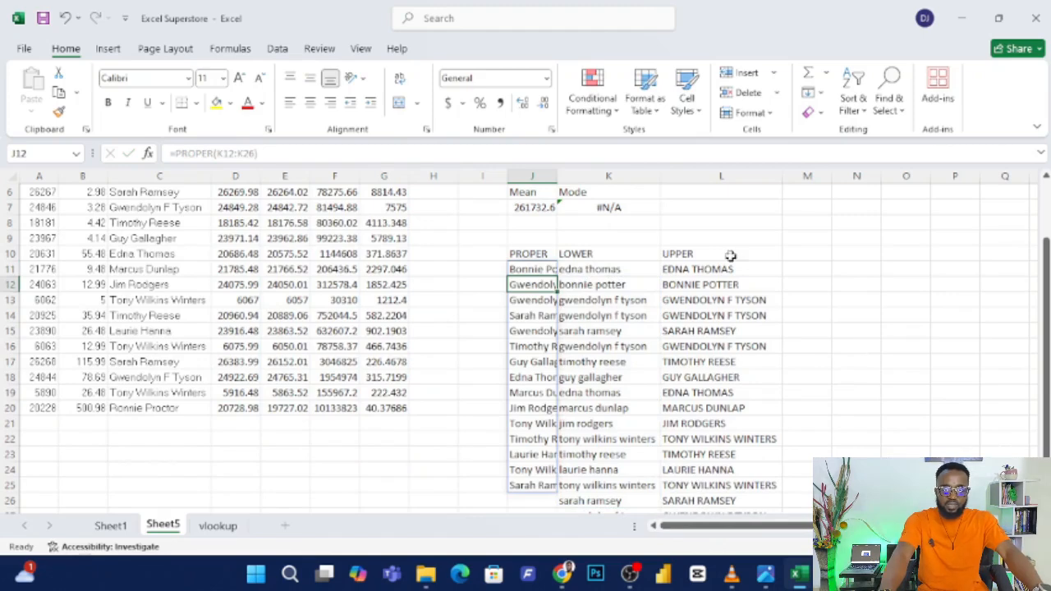
{"action": "double_click", "coordinate": [557, 171]}
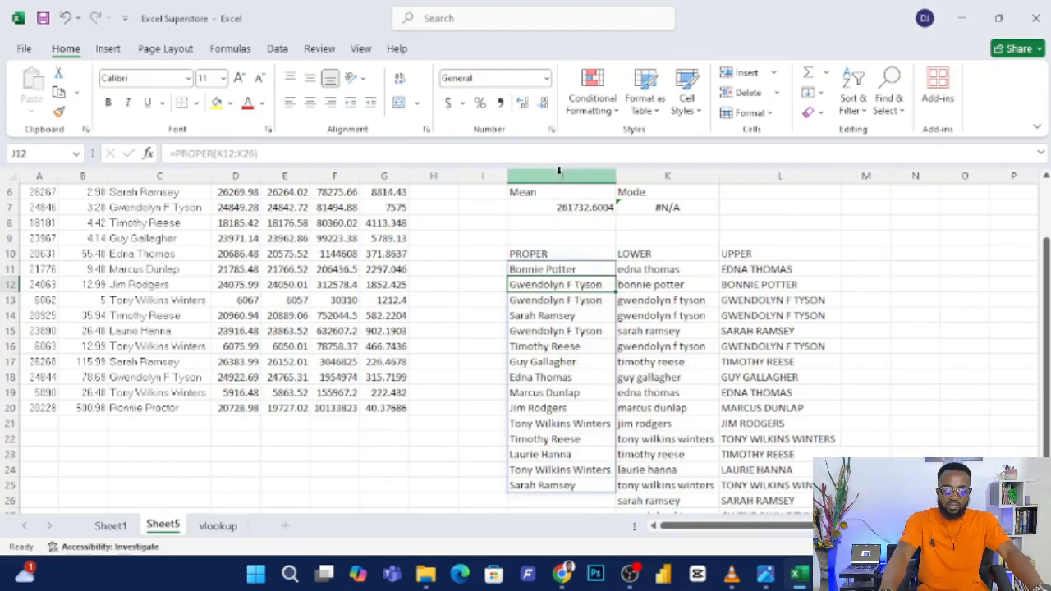
{"action": "left_click", "coordinate": [555, 302]}
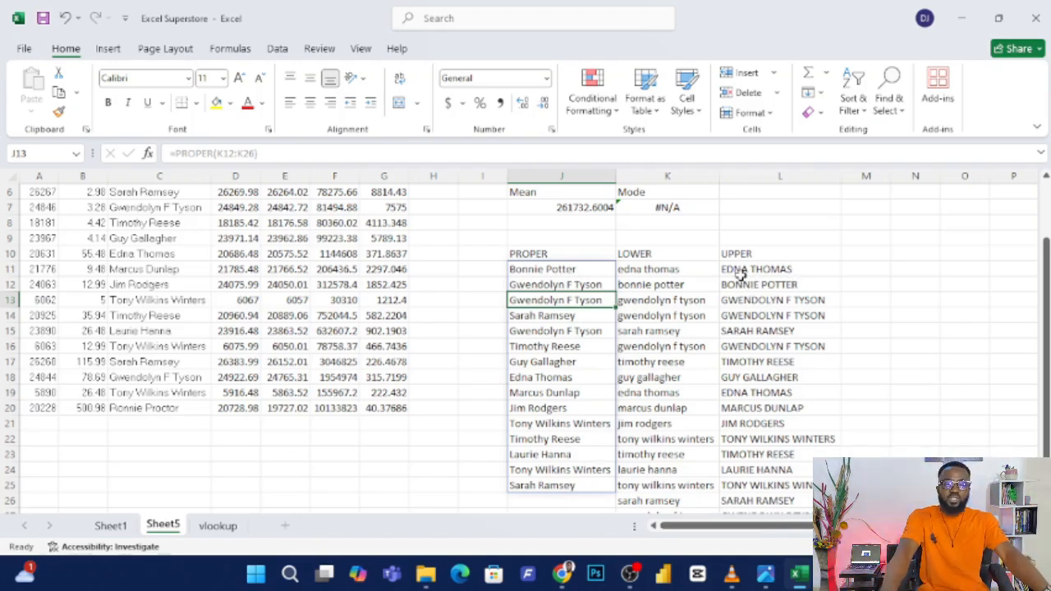
{"action": "left_click", "coordinate": [816, 241]}
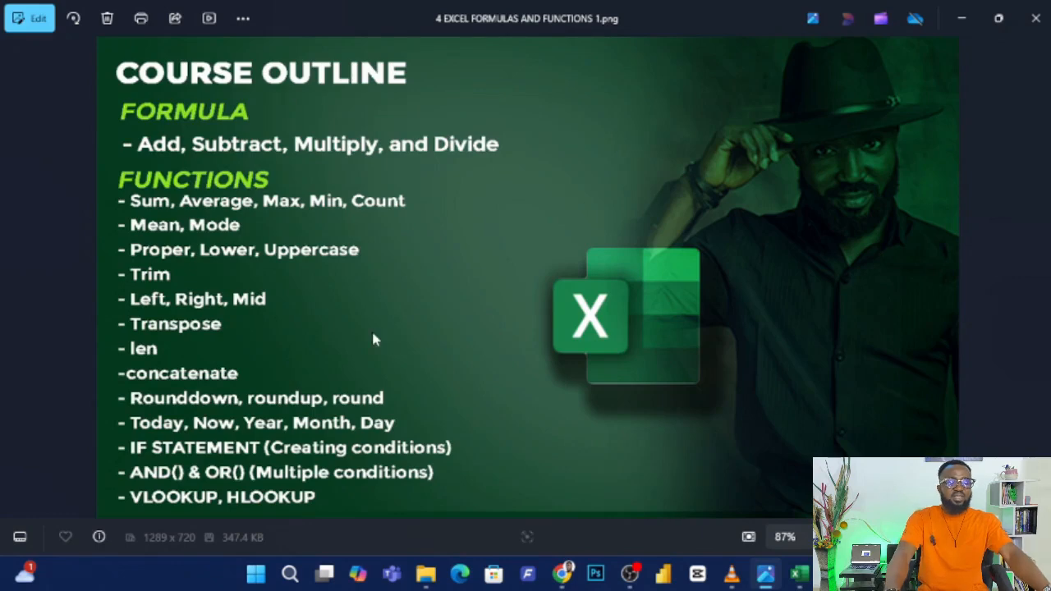
Return from the course outline to Sheet6, remove extra spaces from the name in A2 with TRIM in C2, and fit column C to its contents
{"action": "left_click", "coordinate": [948, 17]}
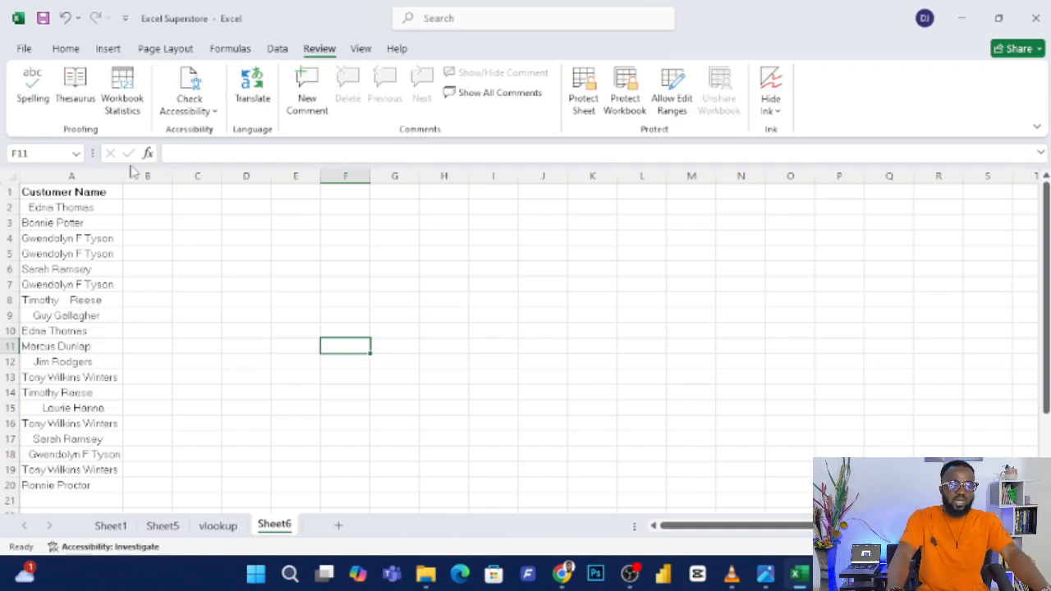
{"action": "left_click", "coordinate": [202, 206]}
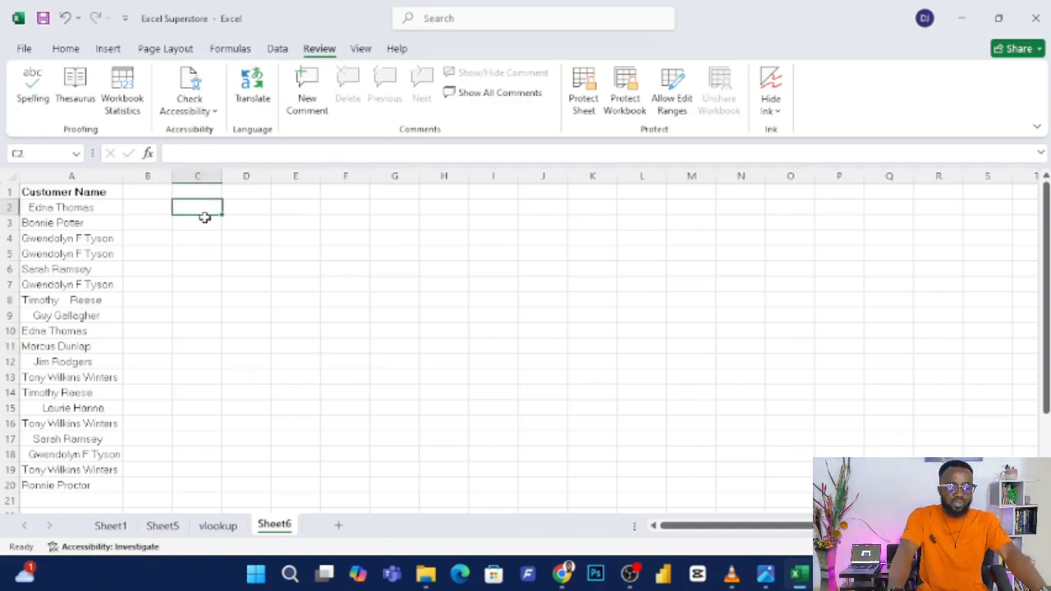
{"action": "type", "text": "="}
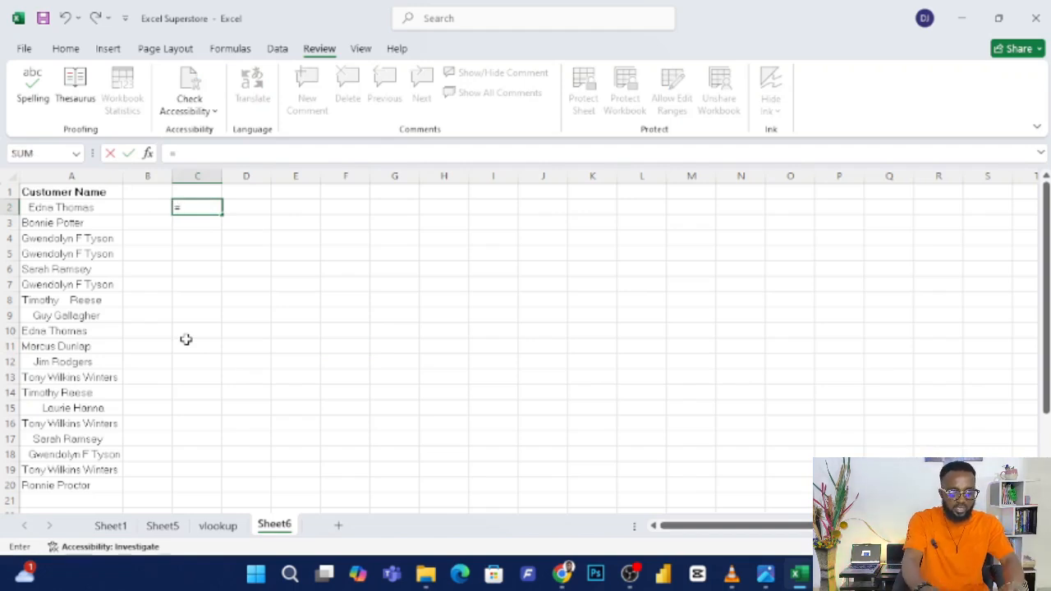
{"action": "type", "text": "TRIM"}
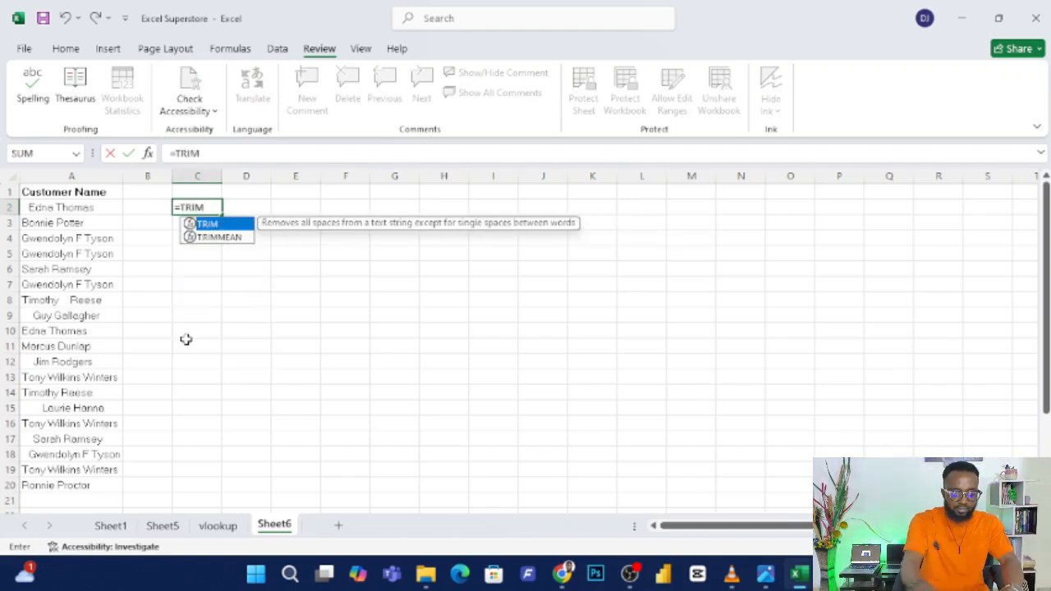
{"action": "double_click", "coordinate": [207, 223]}
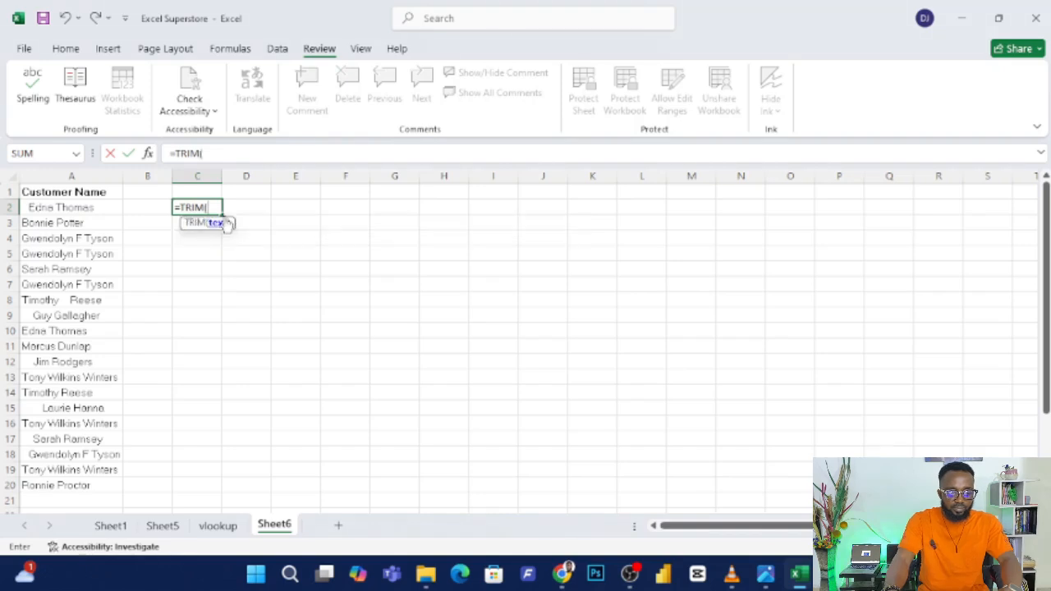
{"action": "left_click", "coordinate": [50, 208]}
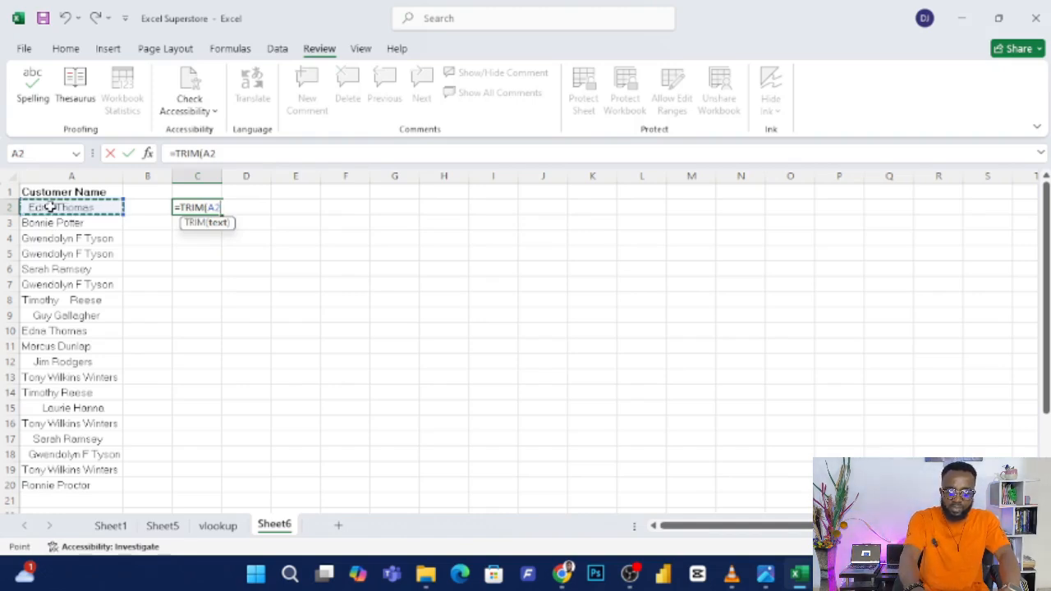
{"action": "key", "text": "Return"}
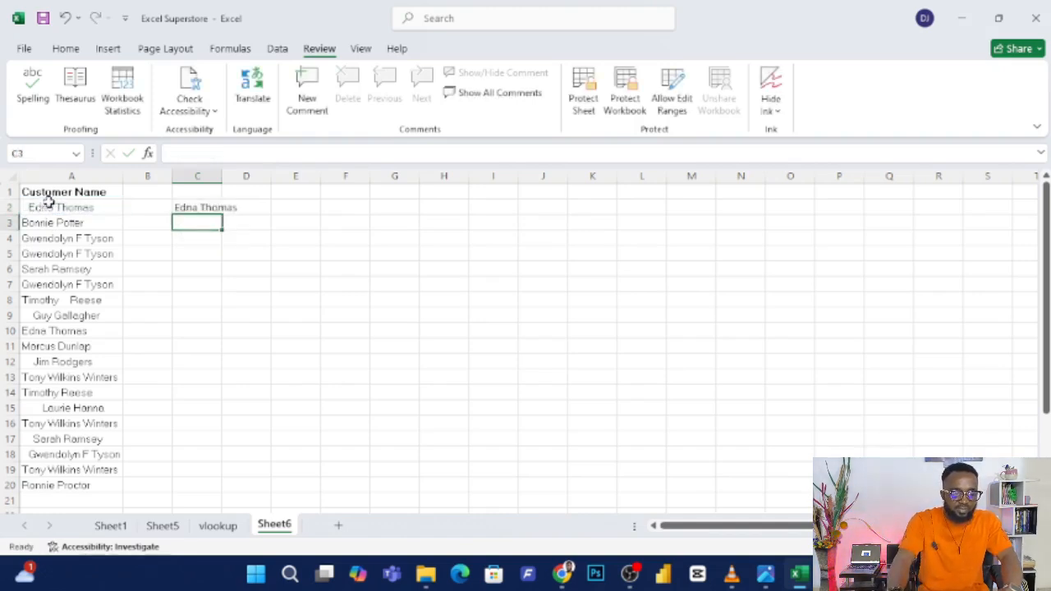
{"action": "double_click", "coordinate": [222, 177]}
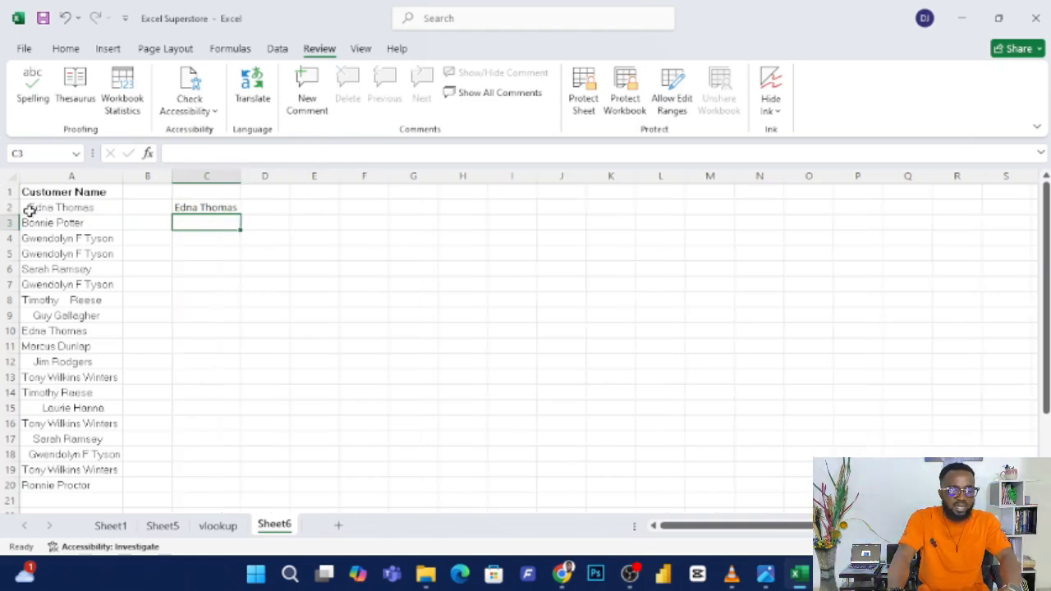
Fill the TRIM formula from C2 down to C16 and fit column C to its contents
{"action": "left_click", "coordinate": [218, 207]}
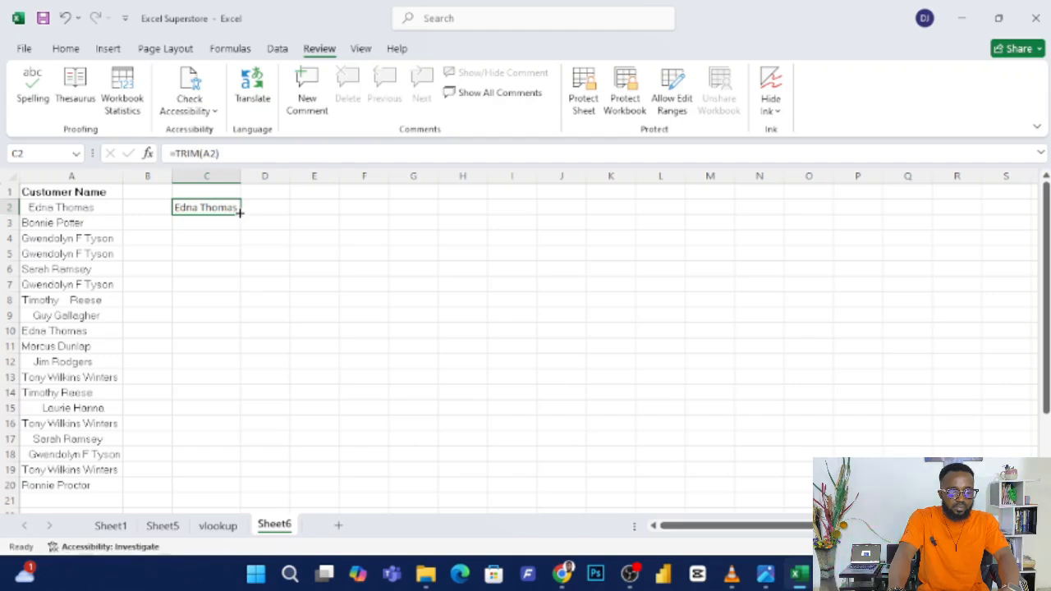
{"action": "left_click_drag", "start_coordinate": [239, 212], "coordinate": [237, 424]}
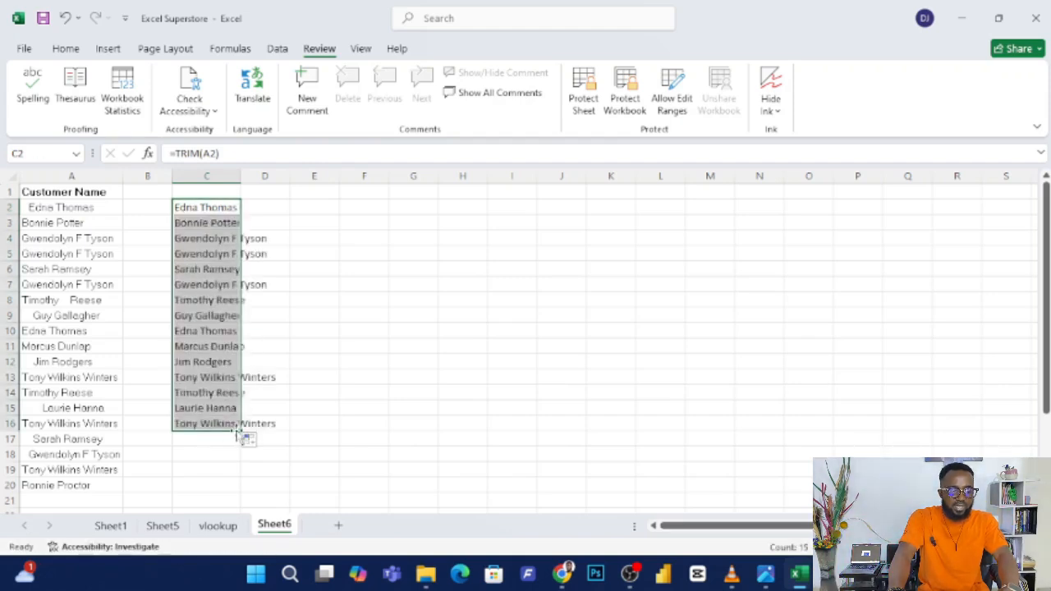
{"action": "double_click", "coordinate": [242, 176]}
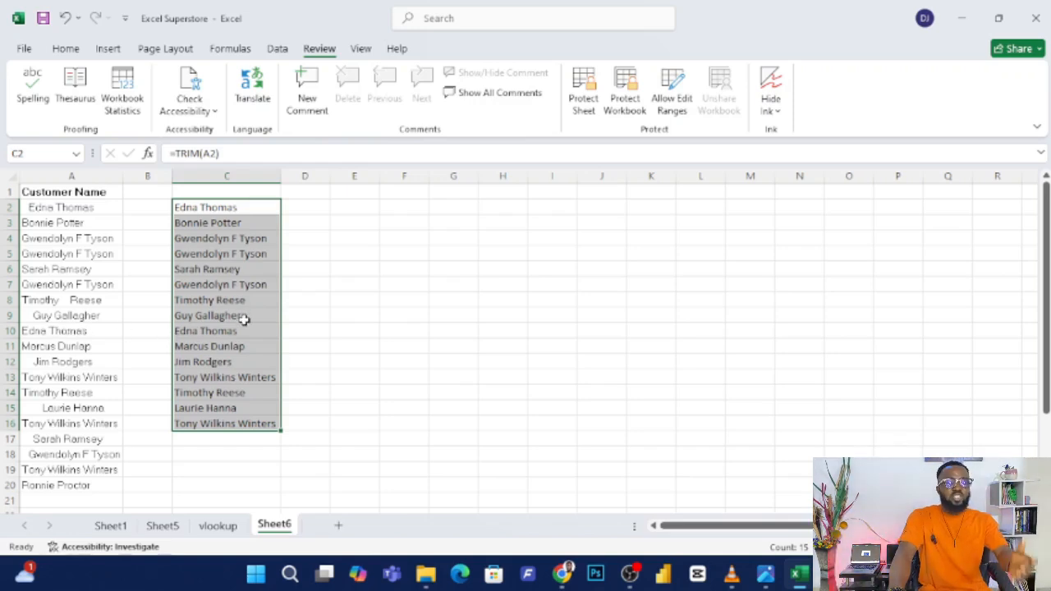
Remove extra spaces from all customer names in A2:A20 with one TRIM formula in E2 and fit column E to its contents
{"action": "left_click", "coordinate": [354, 208]}
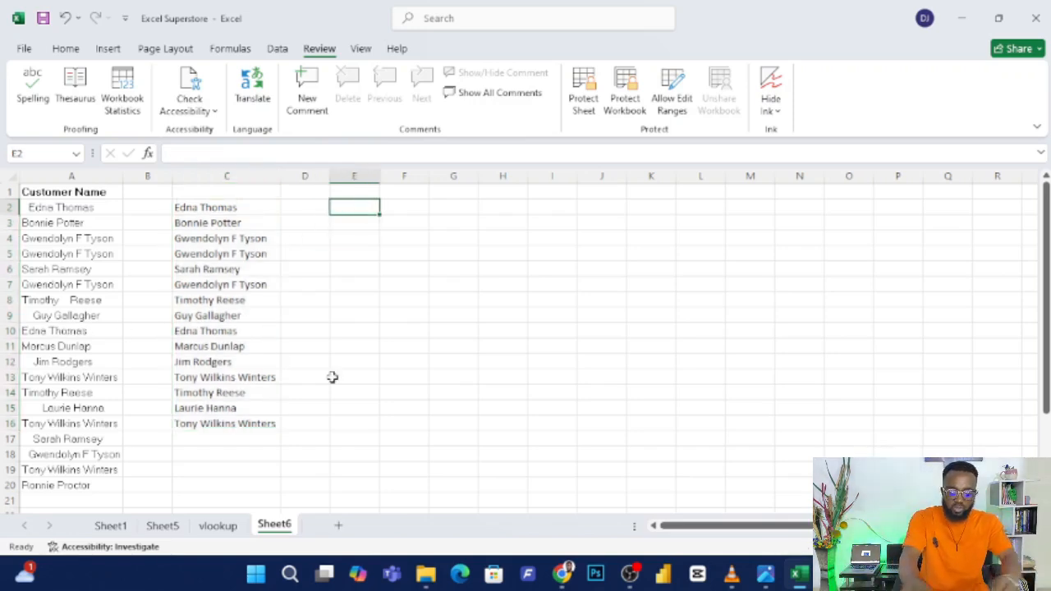
{"action": "type", "text": "="}
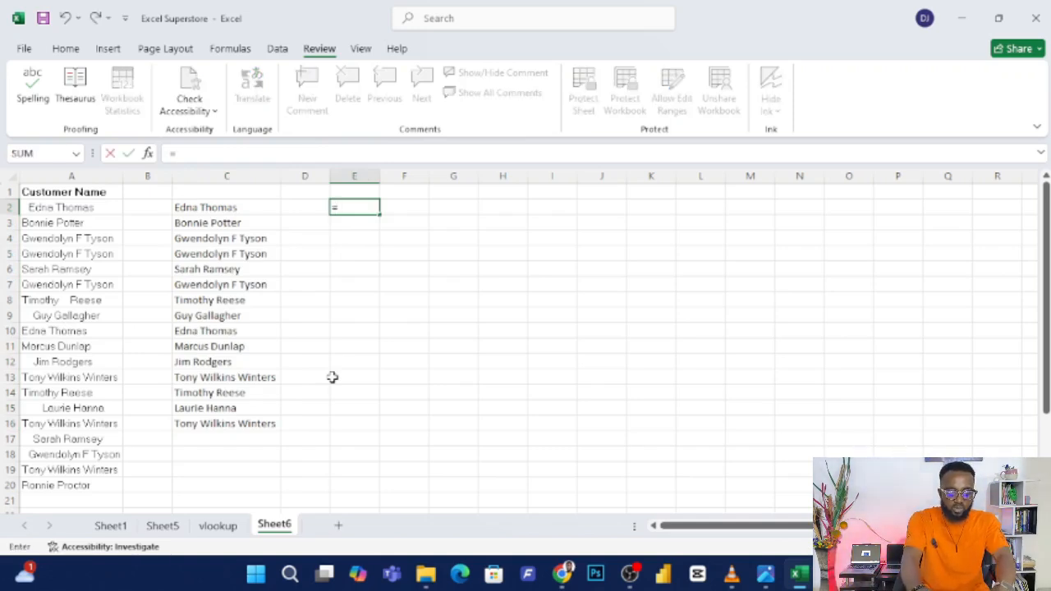
{"action": "type", "text": "trim"}
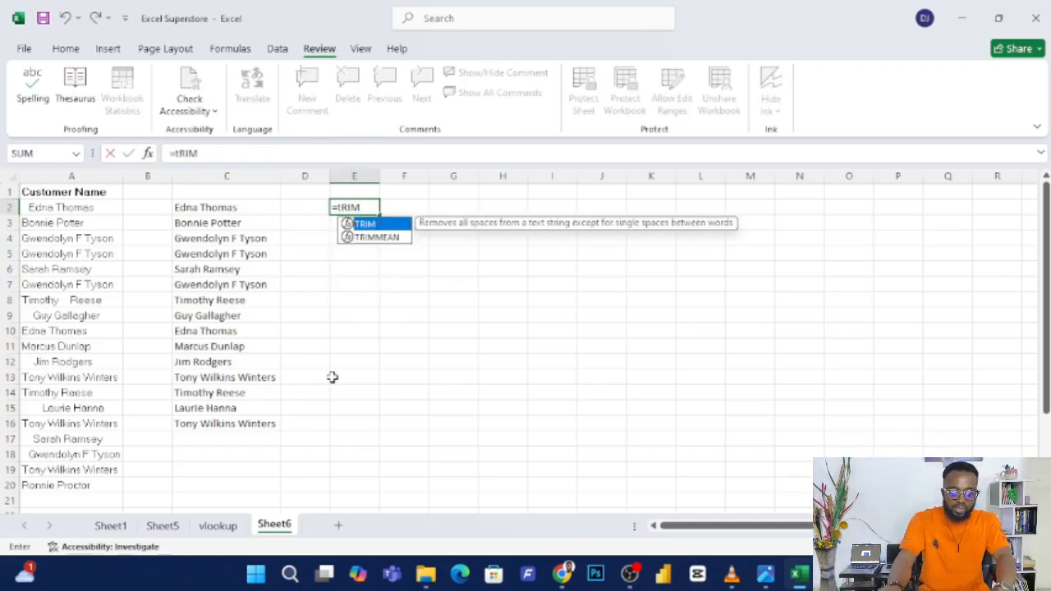
{"action": "type", "text": "("}
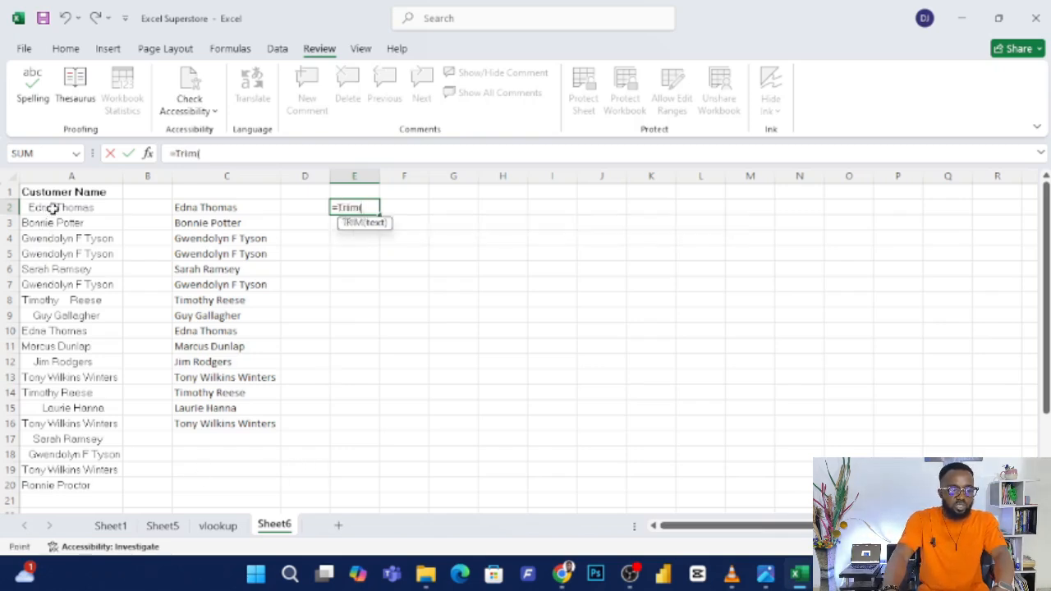
{"action": "left_click_drag", "start_coordinate": [43, 207], "coordinate": [51, 485]}
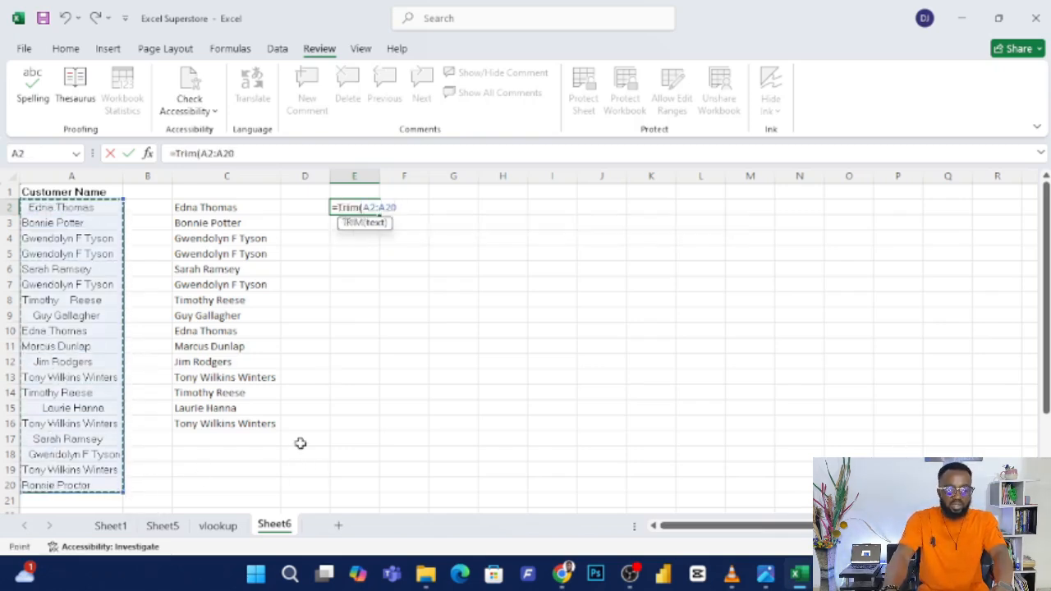
{"action": "key", "text": "Return"}
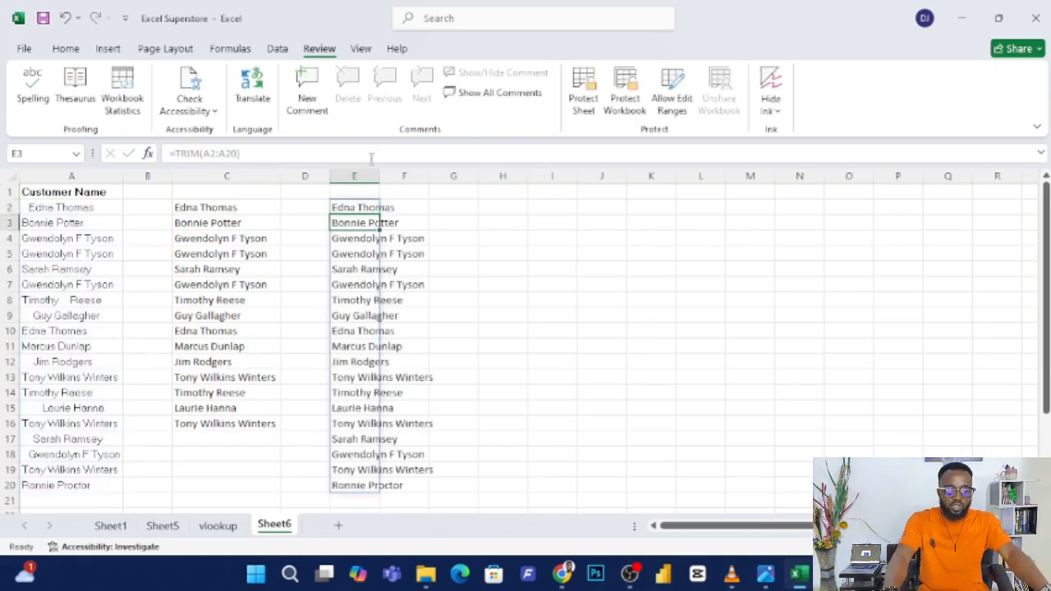
{"action": "double_click", "coordinate": [379, 174]}
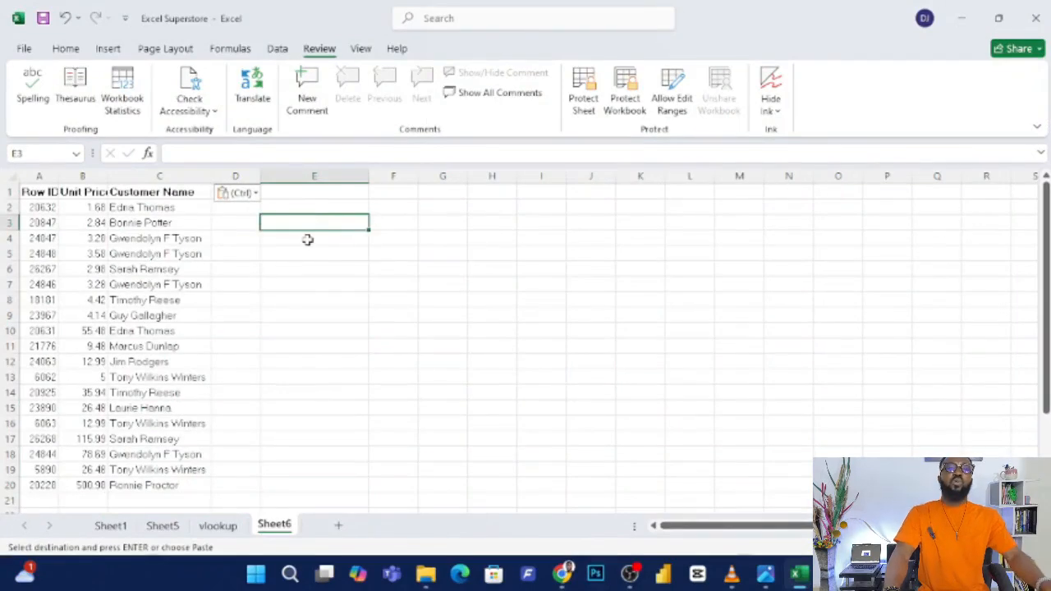
Check the course outline for the next functions, then enter the headings LEFT in E1, RIGHT in F1 and MID in H1
{"action": "left_click", "coordinate": [764, 575]}
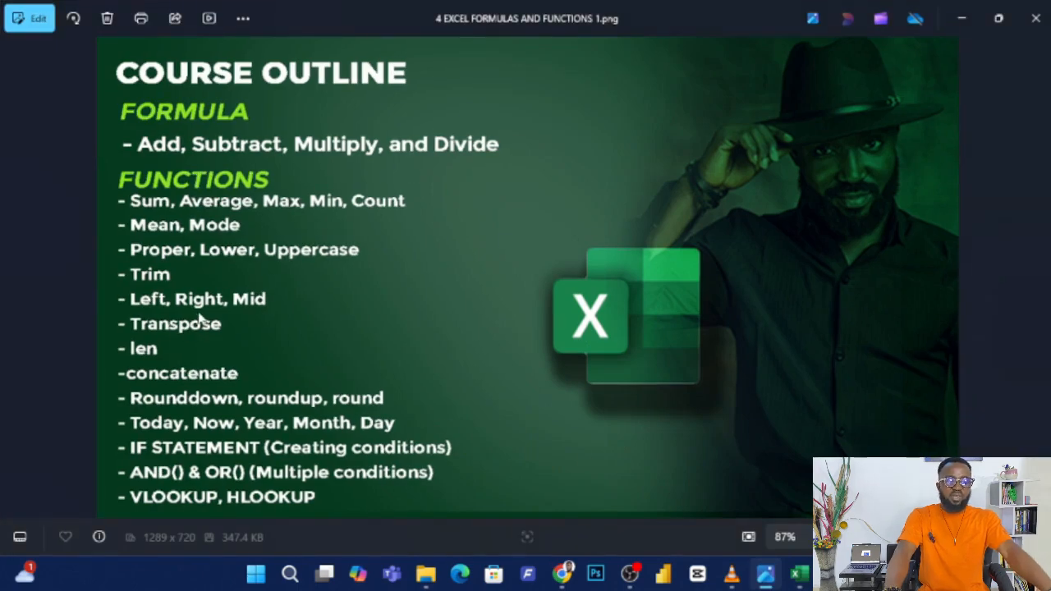
{"action": "left_click", "coordinate": [958, 18]}
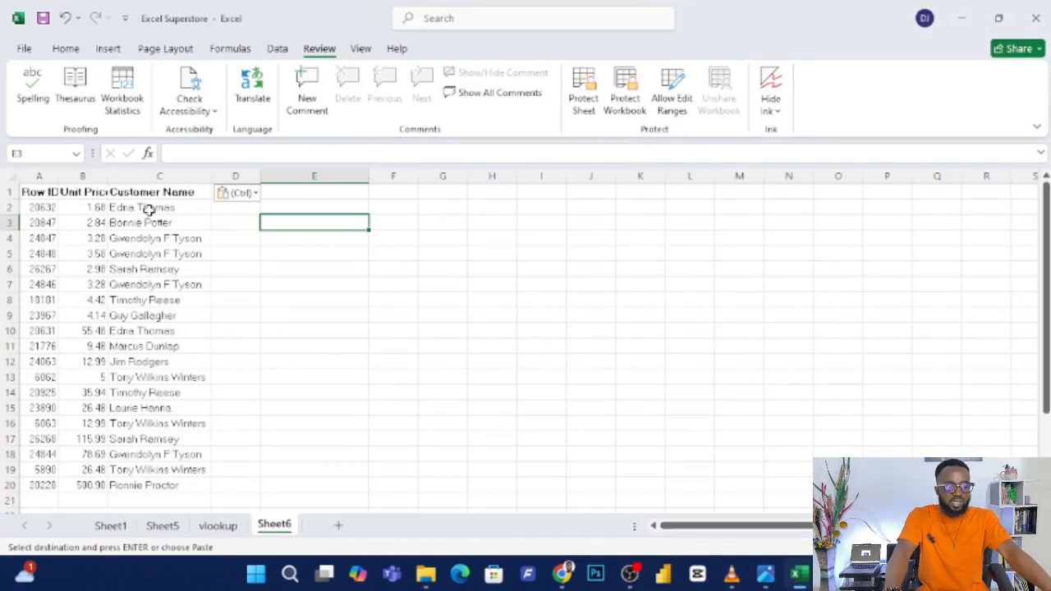
{"action": "left_click", "coordinate": [295, 194]}
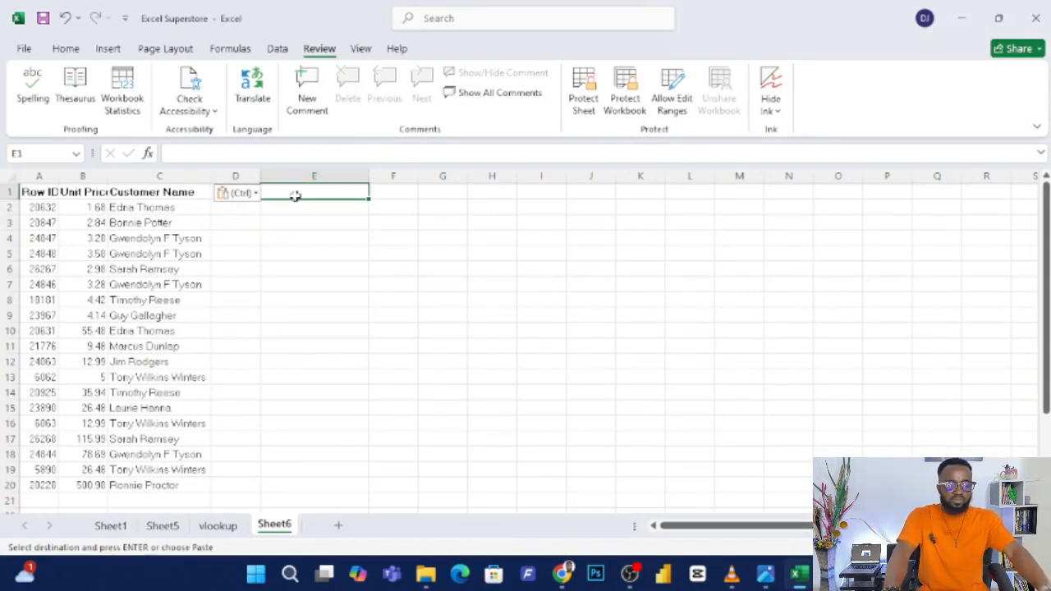
{"action": "type", "text": "I"}
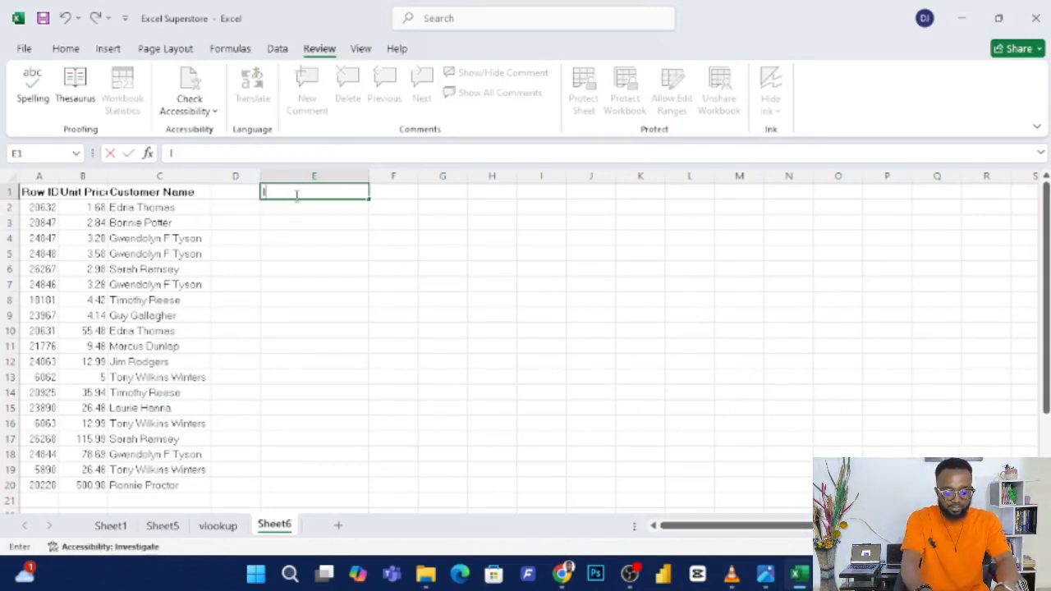
{"action": "type", "text": "EFT"}
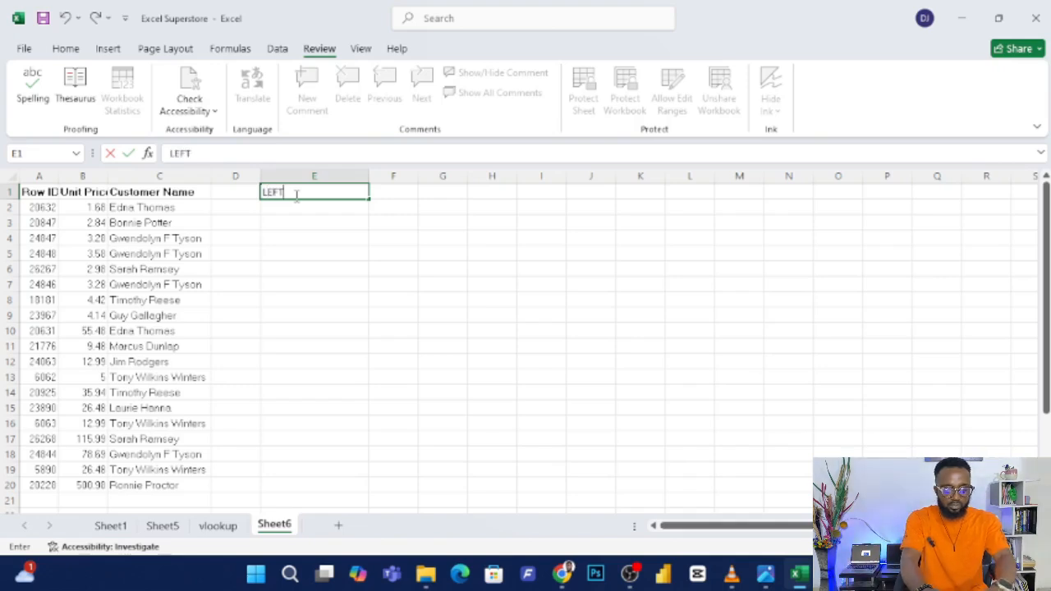
{"action": "left_click", "coordinate": [392, 192]}
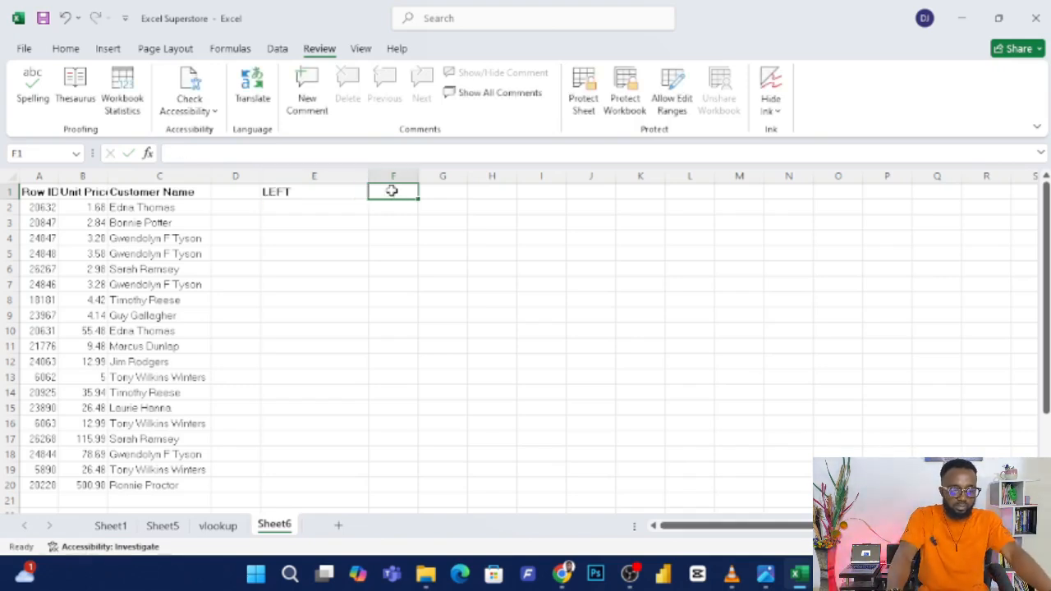
{"action": "type", "text": "RIGHT"}
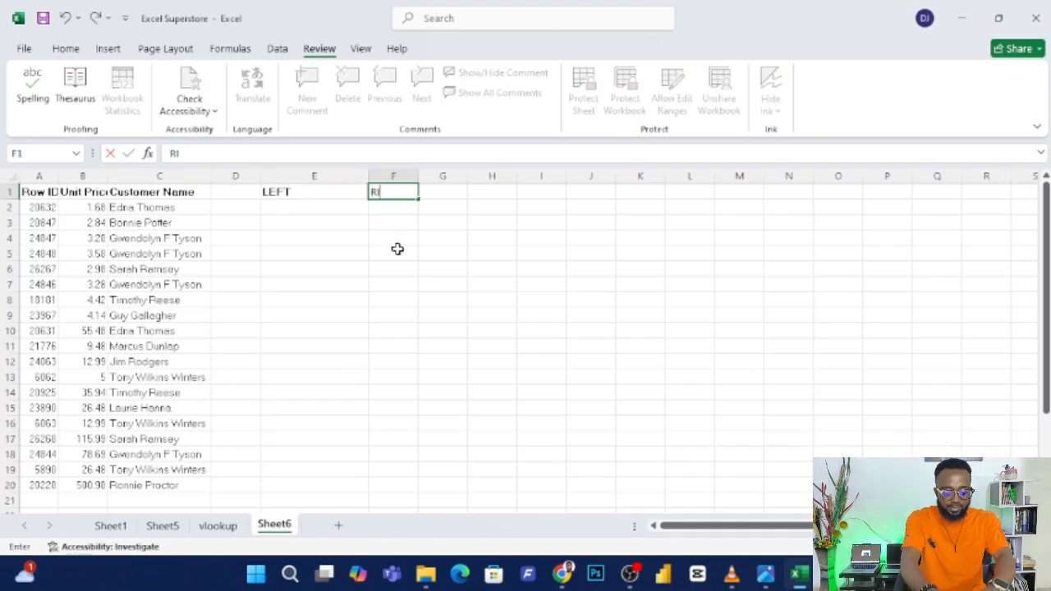
{"action": "left_click", "coordinate": [487, 193]}
{"action": "type", "text": "MID"}
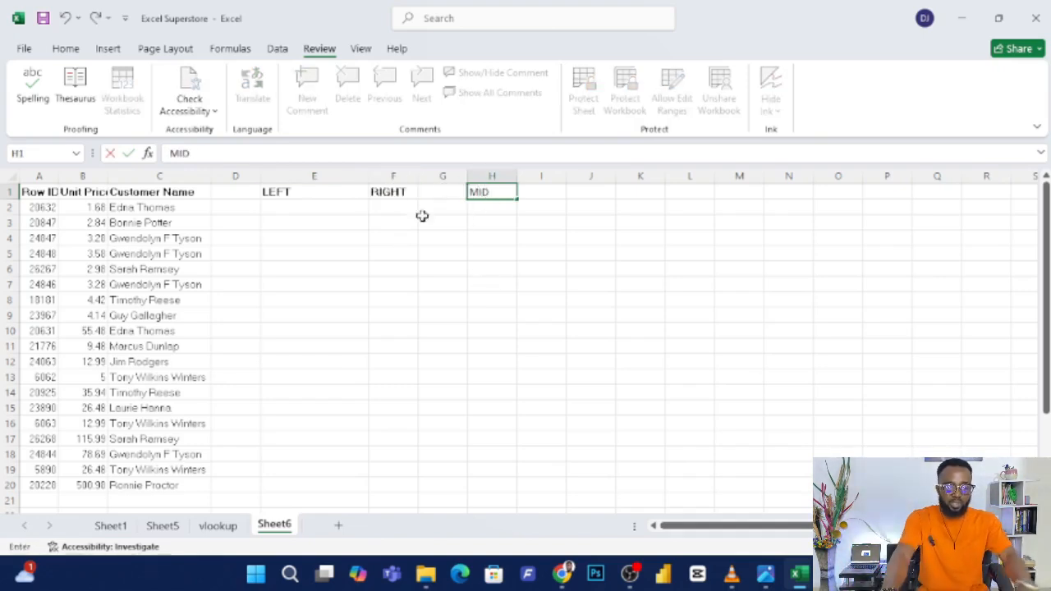
Extract the first 4 characters of the customer name in C2 with the LEFT function in E2
{"action": "left_click", "coordinate": [317, 207]}
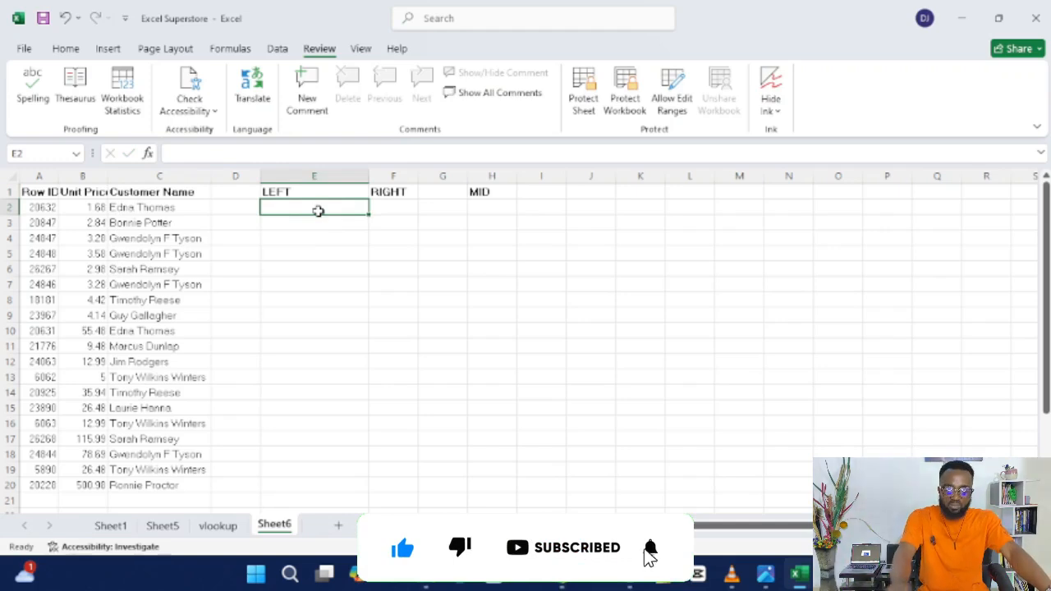
{"action": "type", "text": "="}
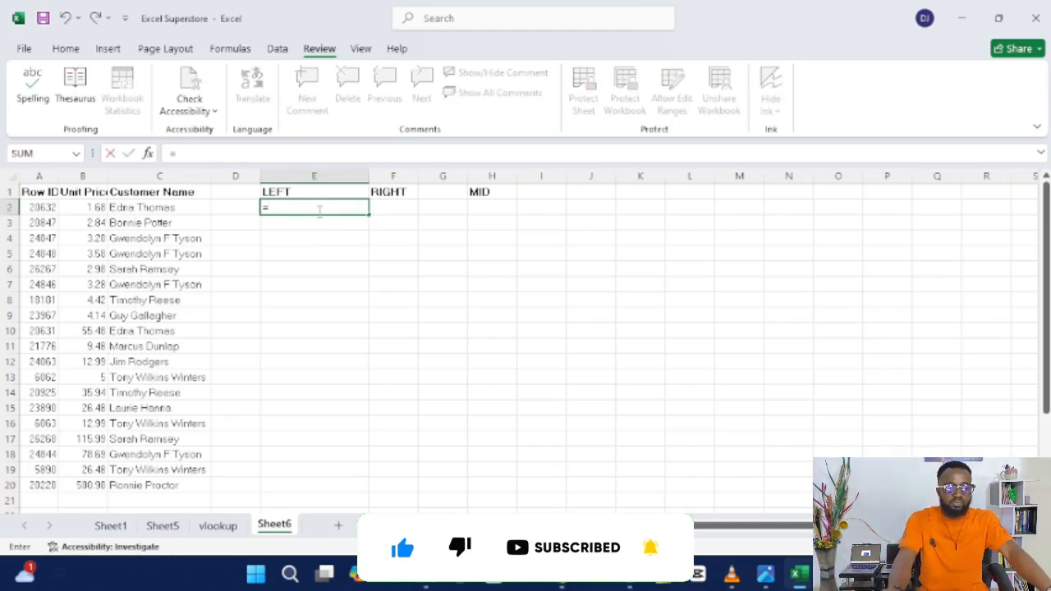
{"action": "type", "text": "LEF"}
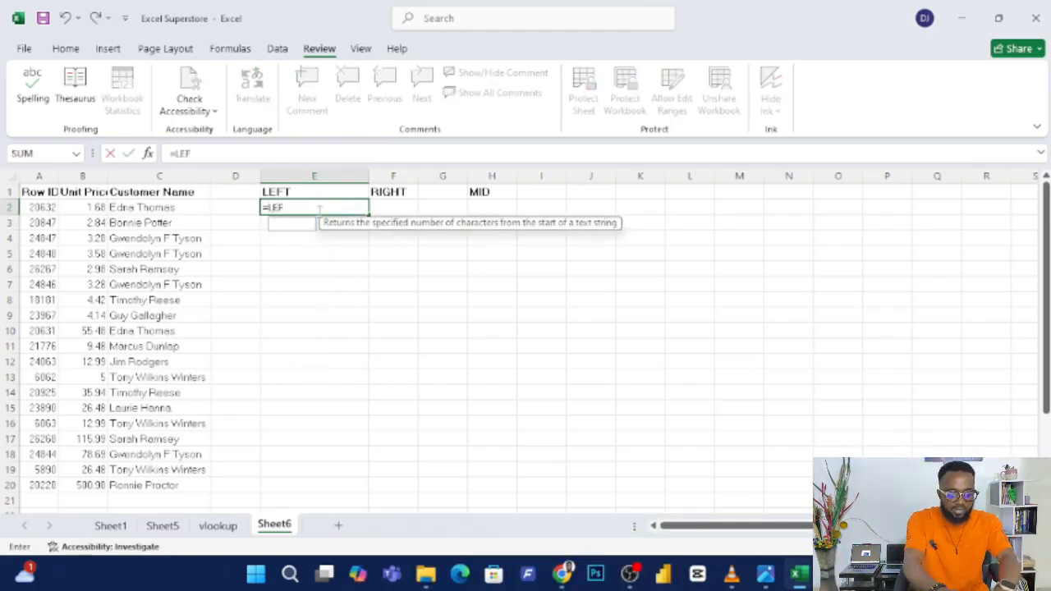
{"action": "type", "text": "T"}
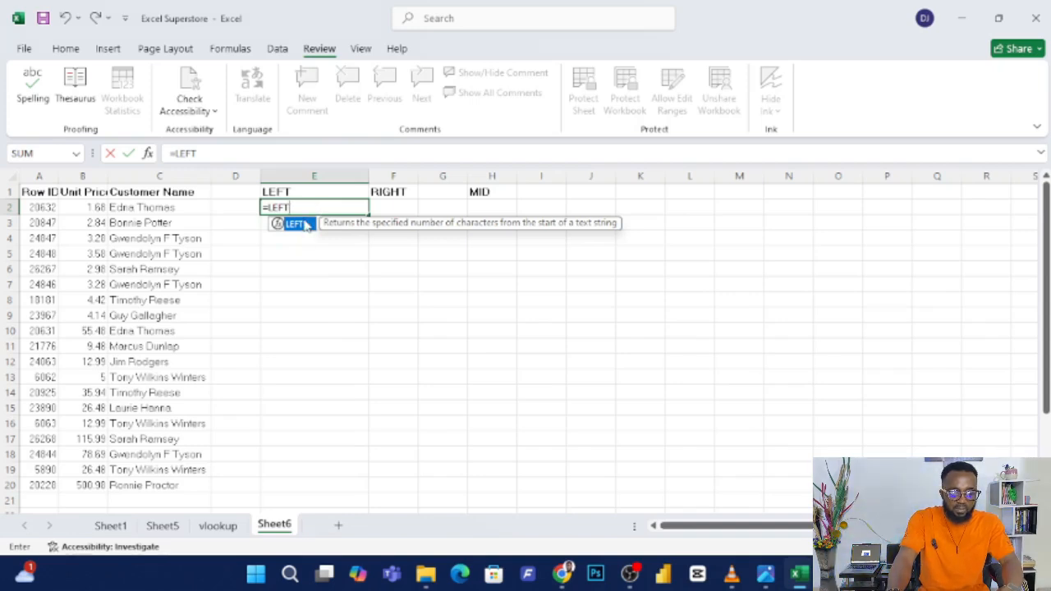
{"action": "double_click", "coordinate": [299, 224]}
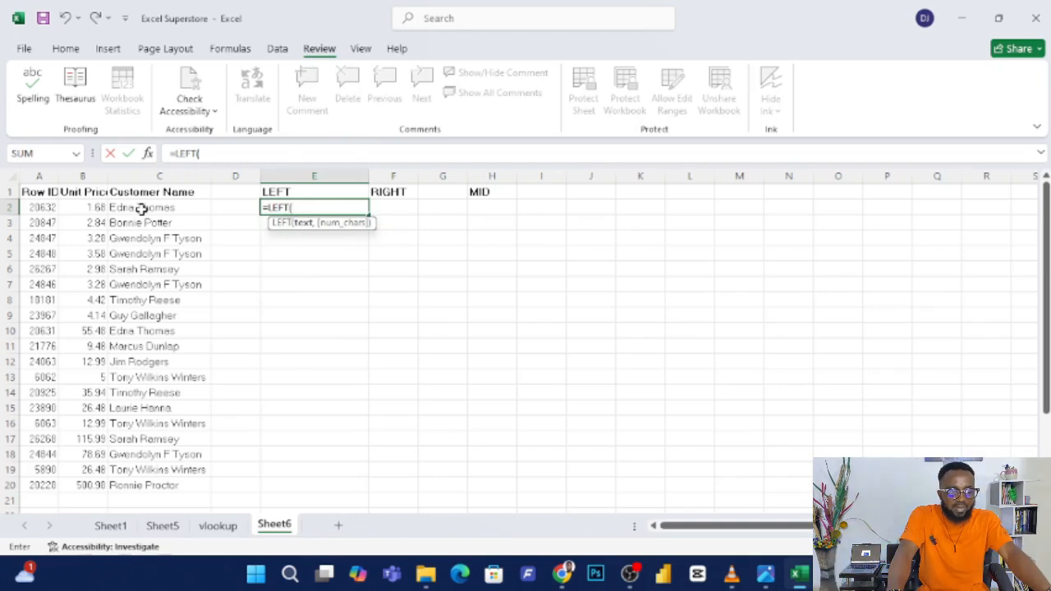
{"action": "left_click", "coordinate": [141, 209]}
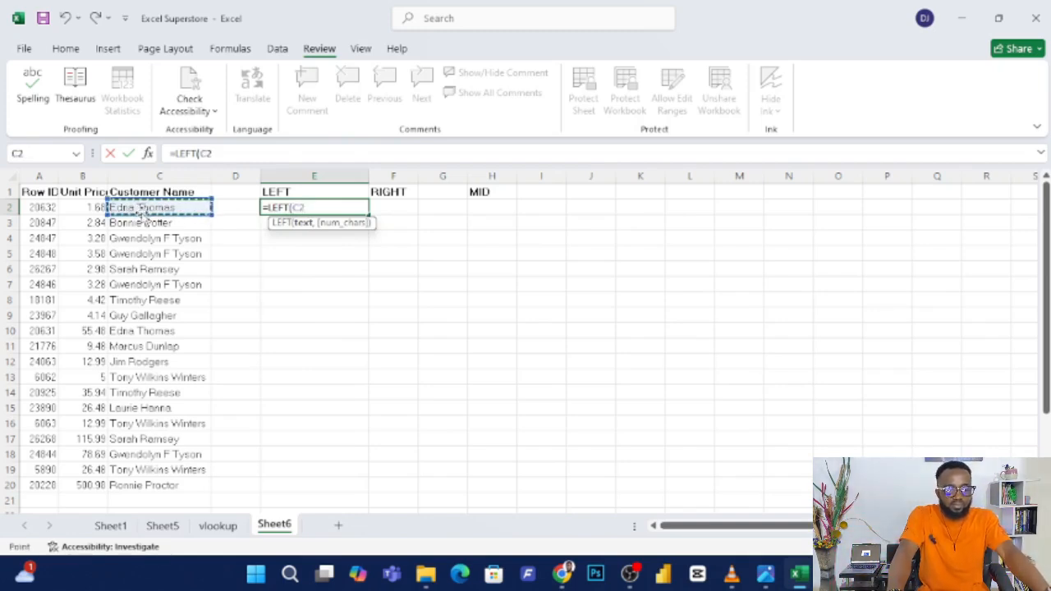
{"action": "type", "text": ","}
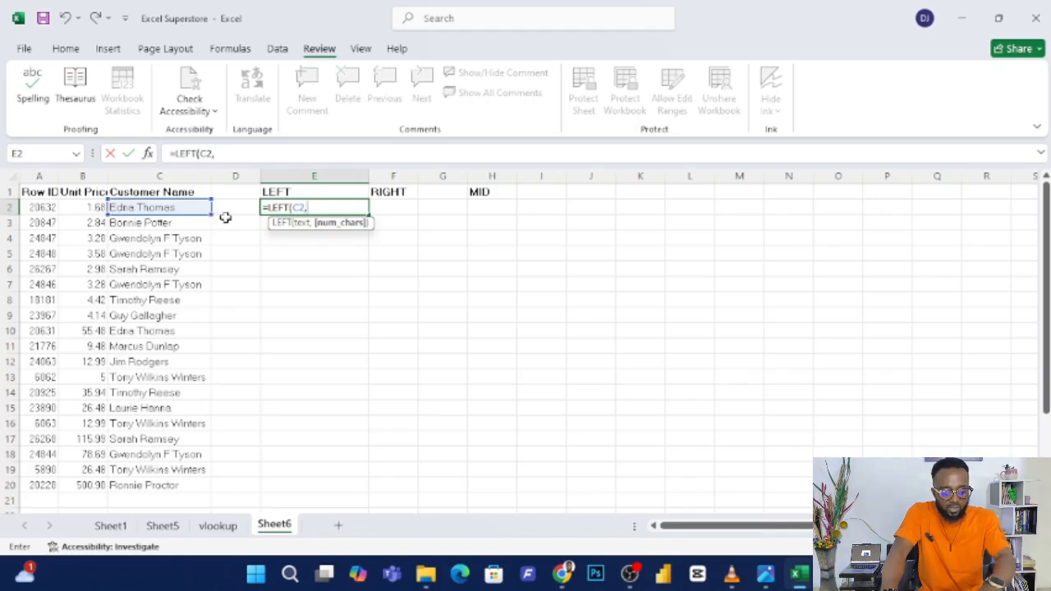
{"action": "type", "text": "4"}
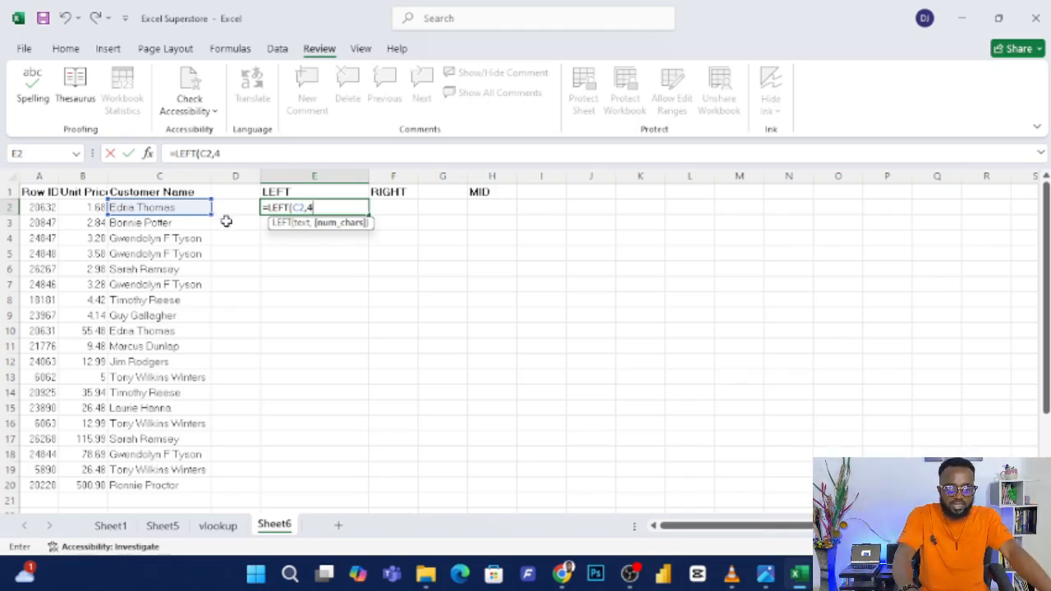
{"action": "key", "text": "Return"}
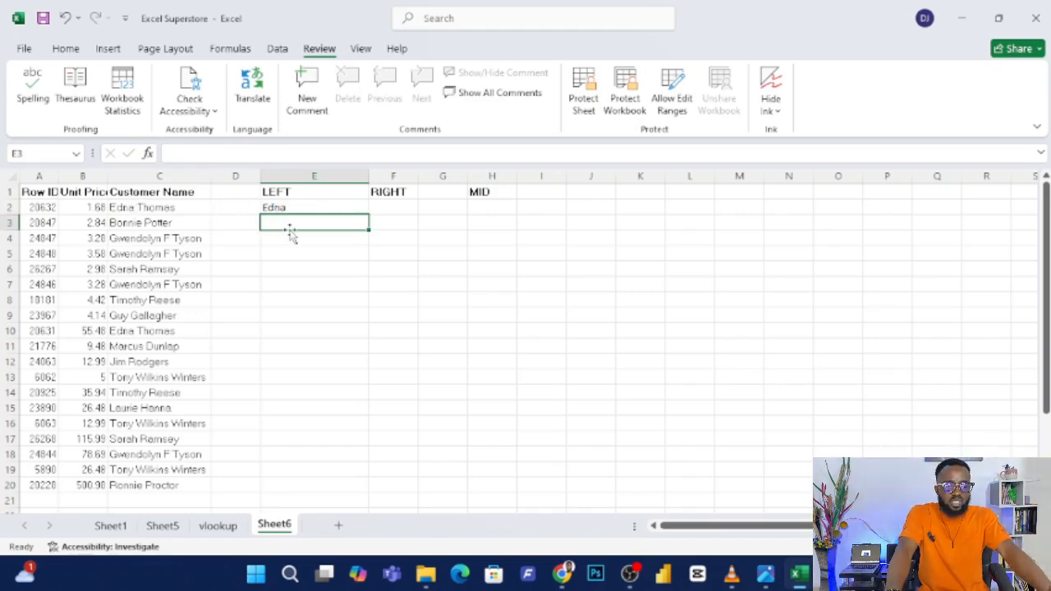
Extract the first 2 characters of the customer name in C3 with the LEFT function in E3
{"action": "type", "text": "="}
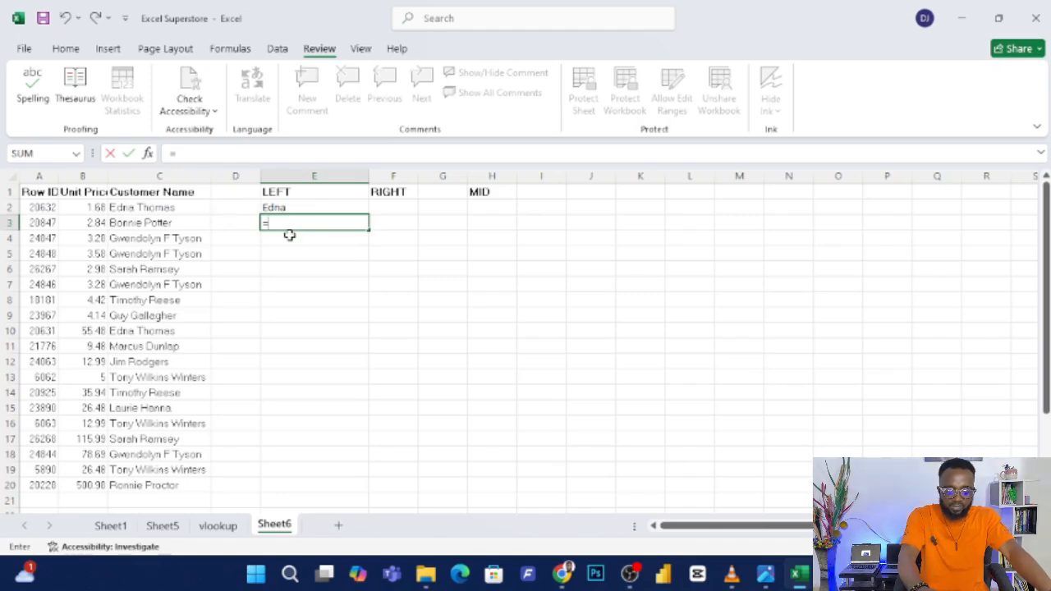
{"action": "type", "text": "LEFT"}
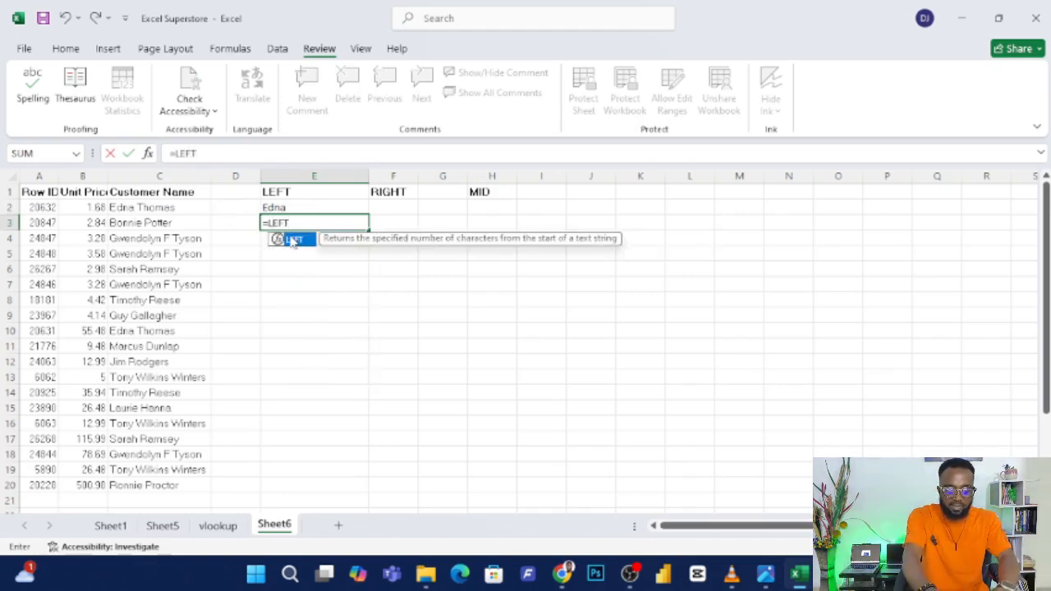
{"action": "double_click", "coordinate": [293, 240]}
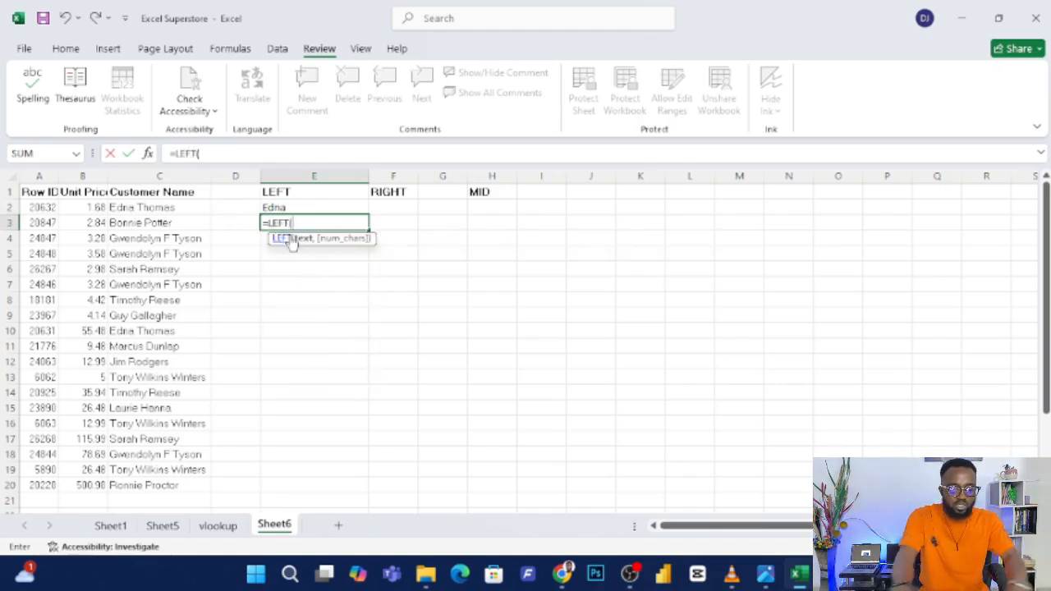
{"action": "left_click", "coordinate": [145, 223]}
{"action": "type", "text": ",2"}
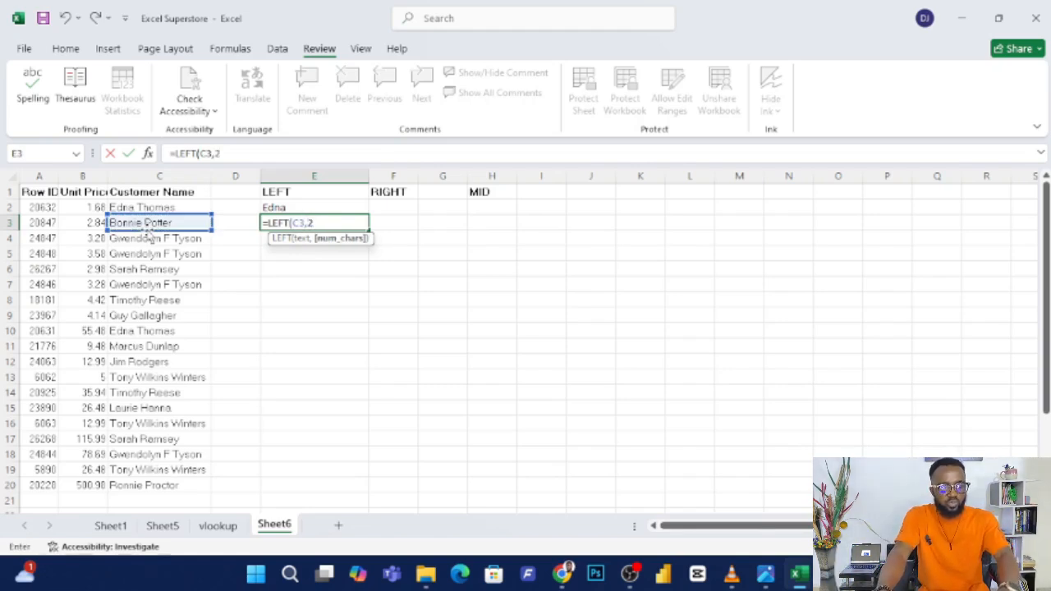
{"action": "key", "text": "Return"}
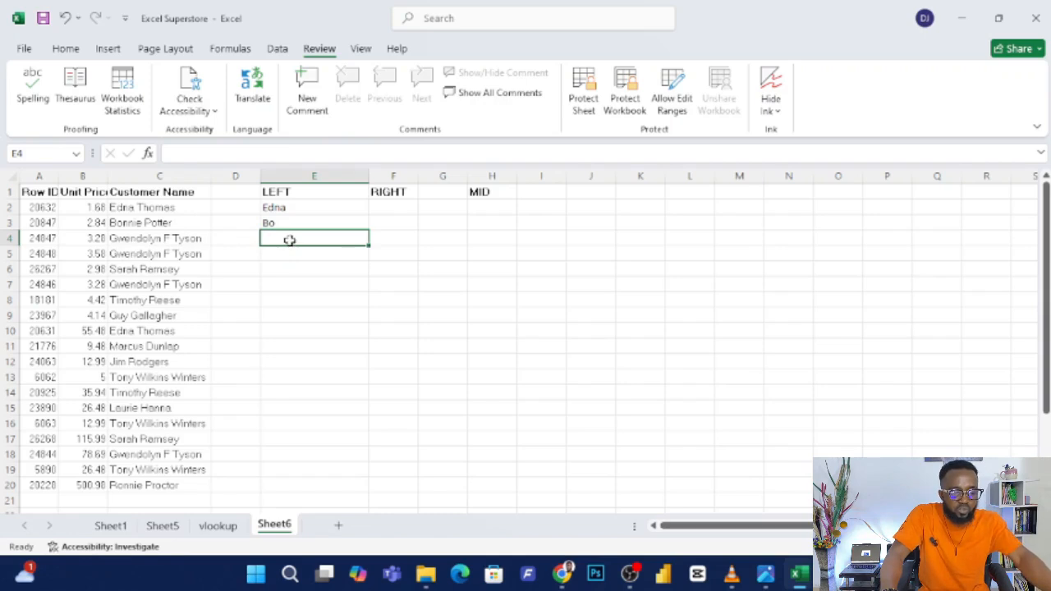
Extract the first 6 characters of the customer name in C4 with the LEFT function in E4
{"action": "type", "text": "=L"}
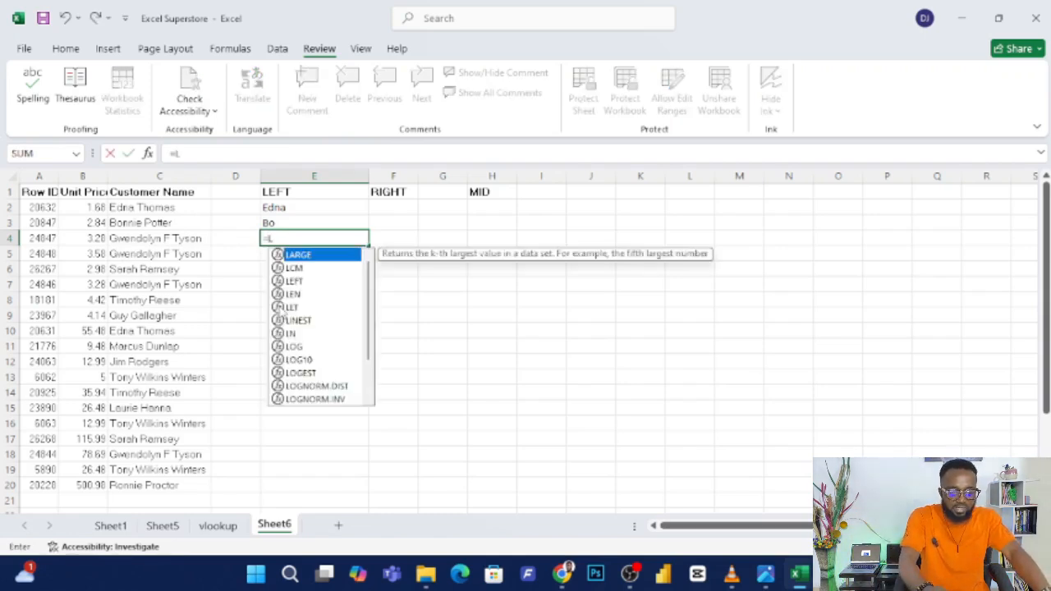
{"action": "type", "text": "EFT"}
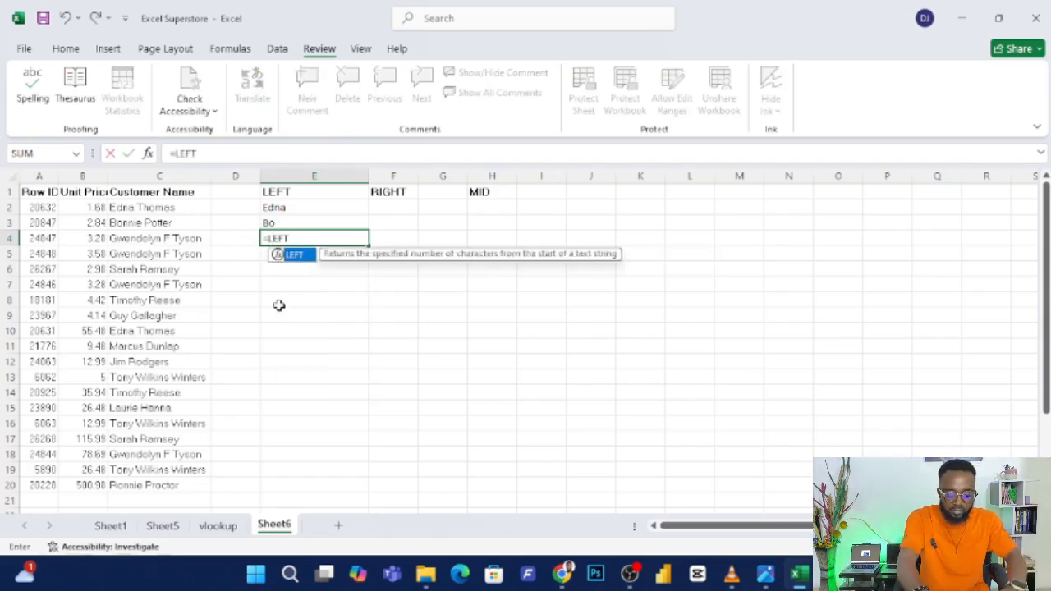
{"action": "type", "text": "("}
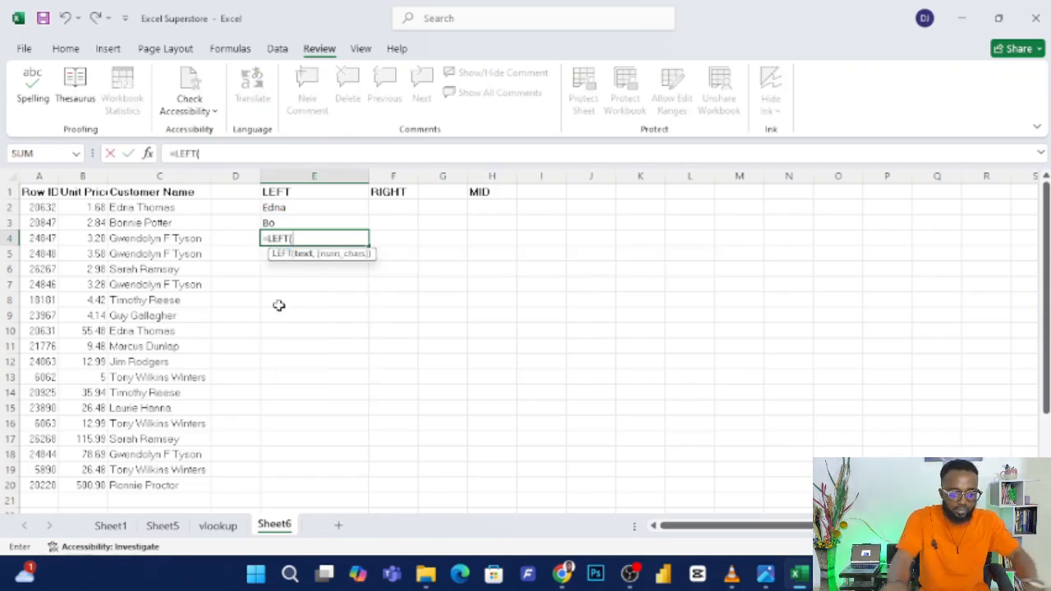
{"action": "left_click", "coordinate": [197, 238]}
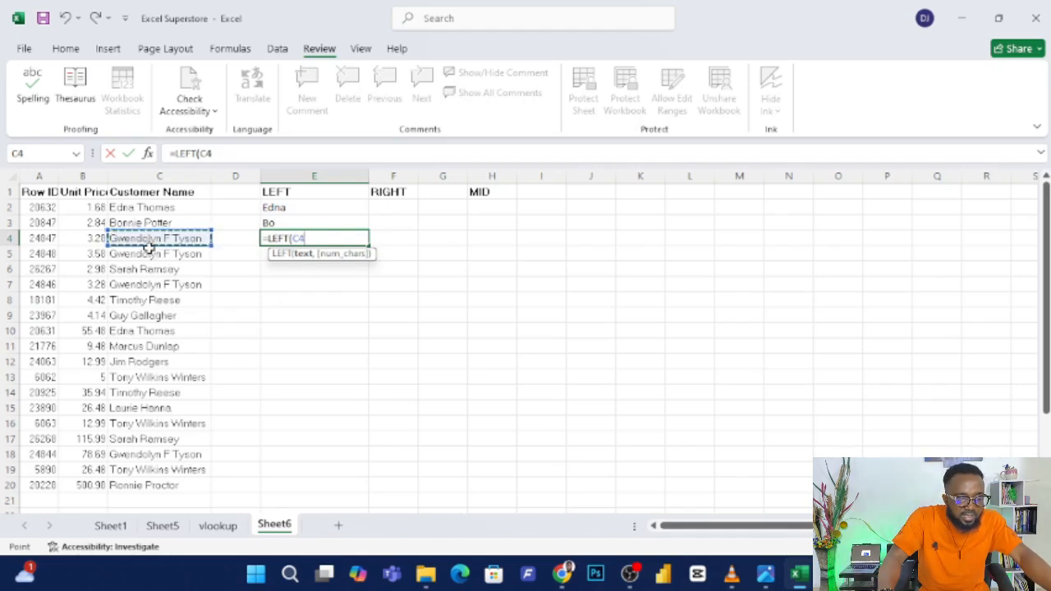
{"action": "type", "text": ","}
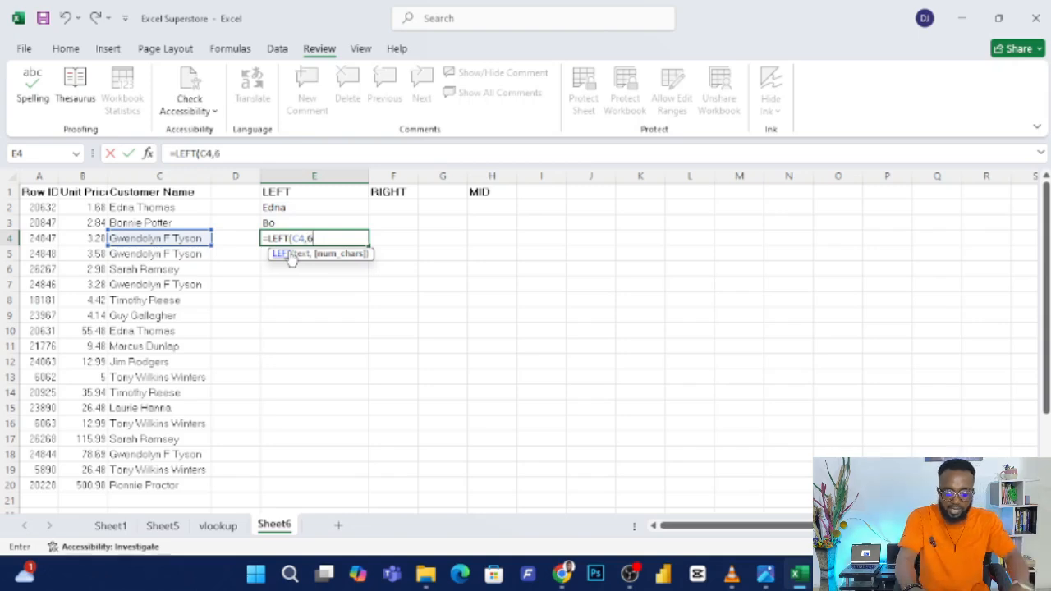
{"action": "type", "text": "6"}
{"action": "key", "text": "Return"}
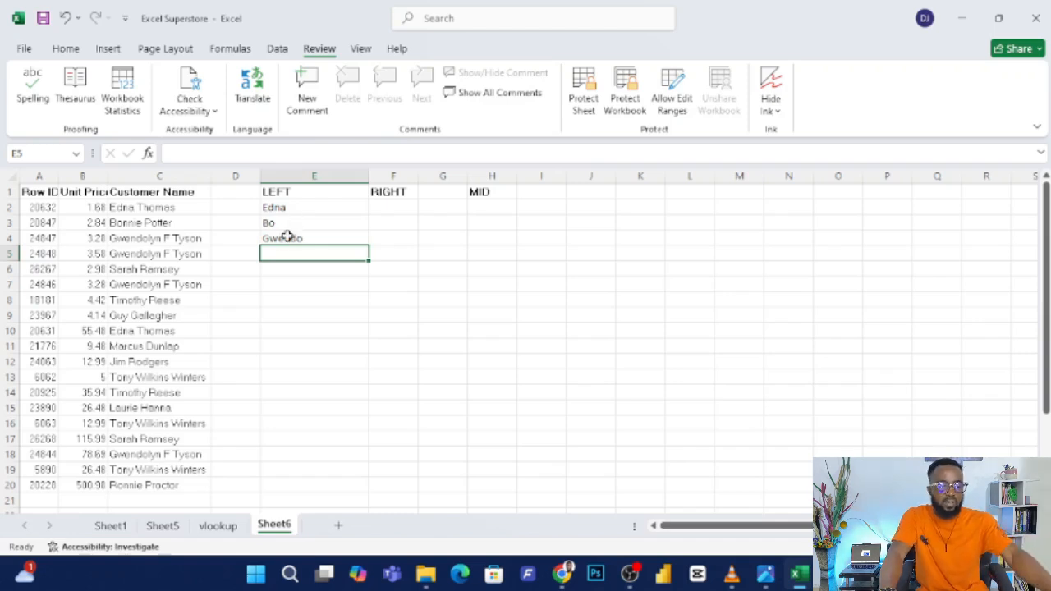
Extract the last 6 characters of the customer name in C2 with the RIGHT function in F2
{"action": "left_click", "coordinate": [309, 208]}
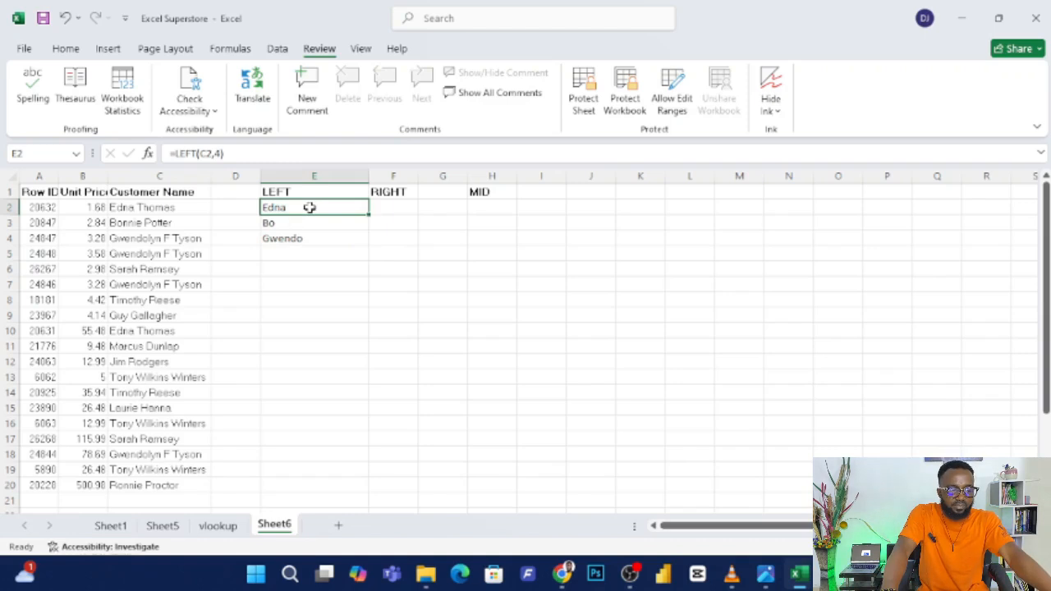
{"action": "left_click", "coordinate": [395, 207]}
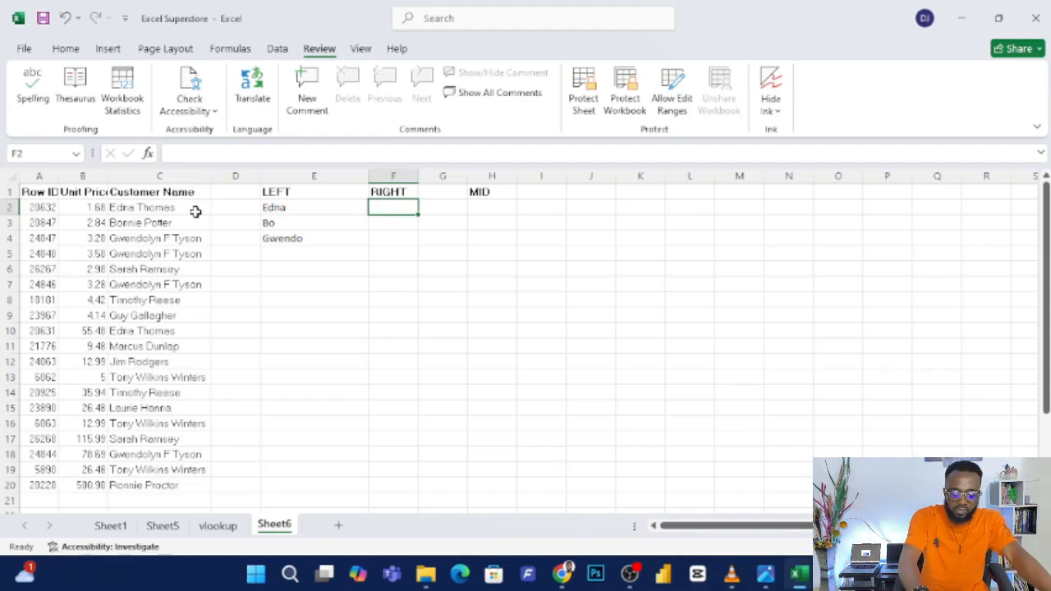
{"action": "type", "text": "="}
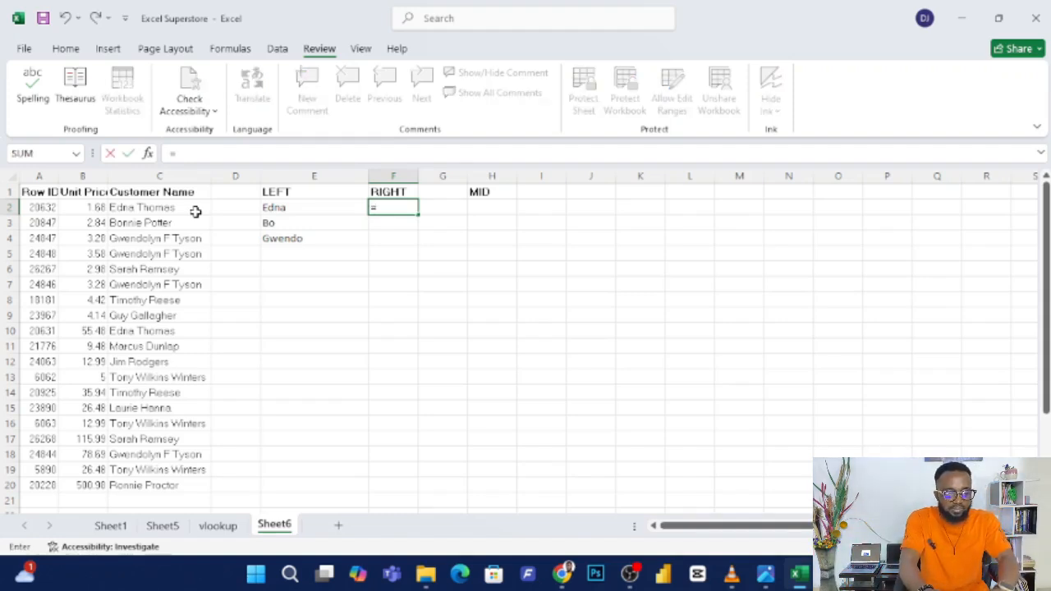
{"action": "type", "text": "RIGH"}
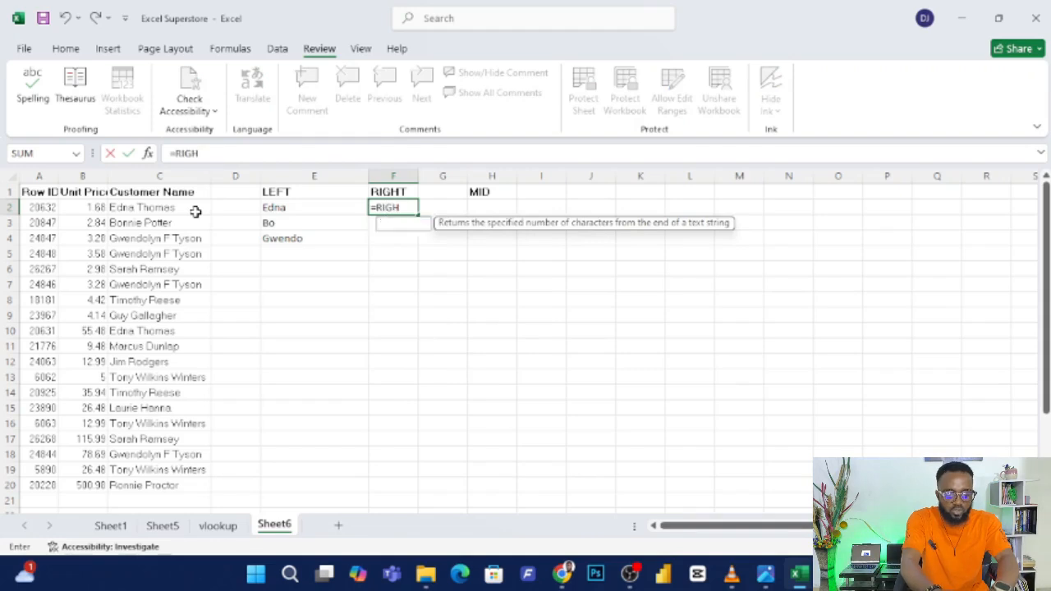
{"action": "type", "text": "T("}
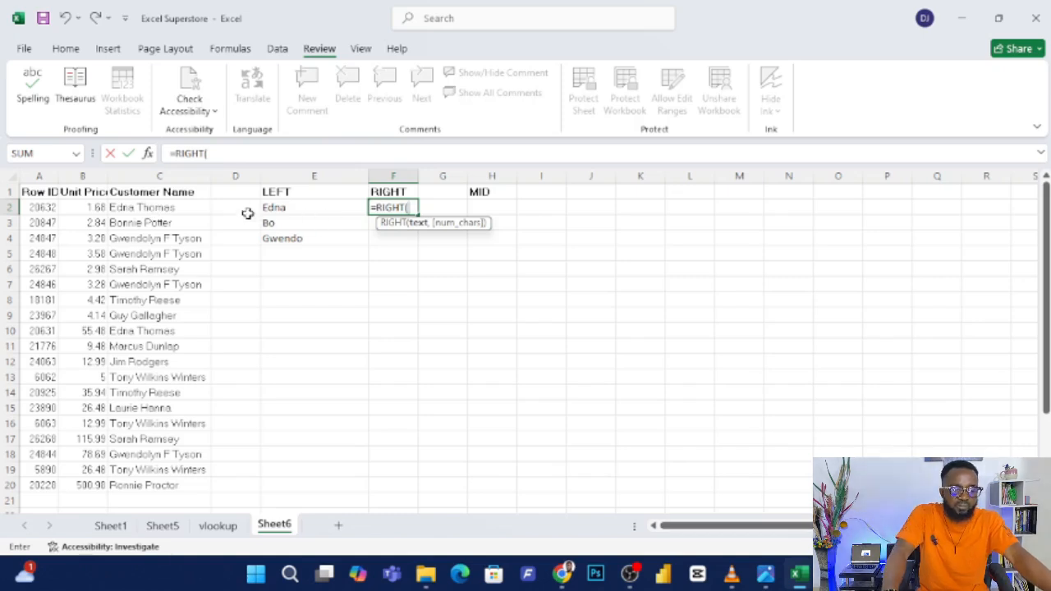
{"action": "left_click", "coordinate": [170, 208]}
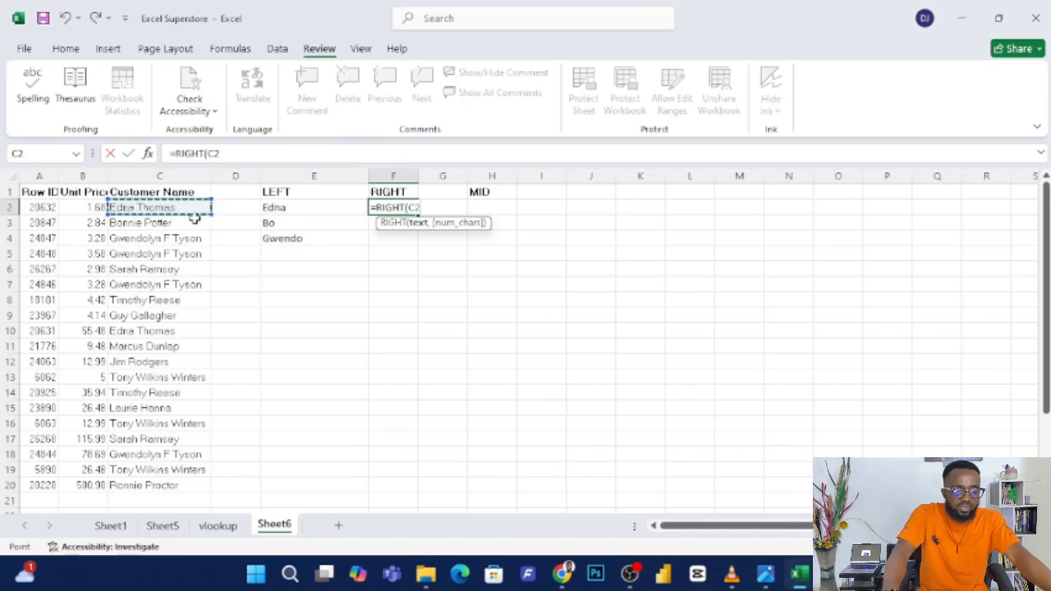
{"action": "type", "text": ","}
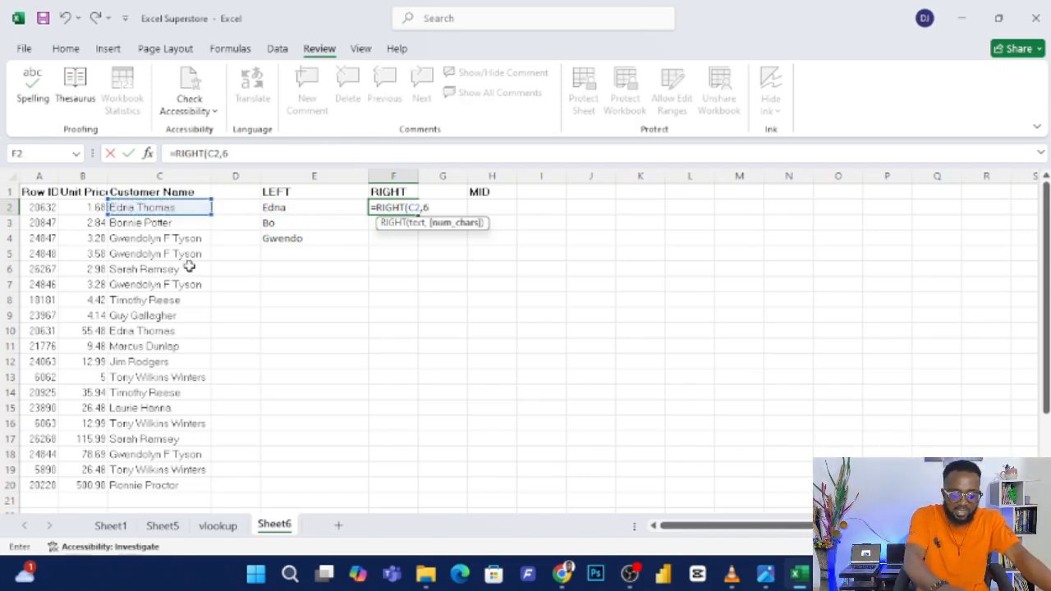
{"action": "type", "text": "6)"}
{"action": "key", "text": "Return"}
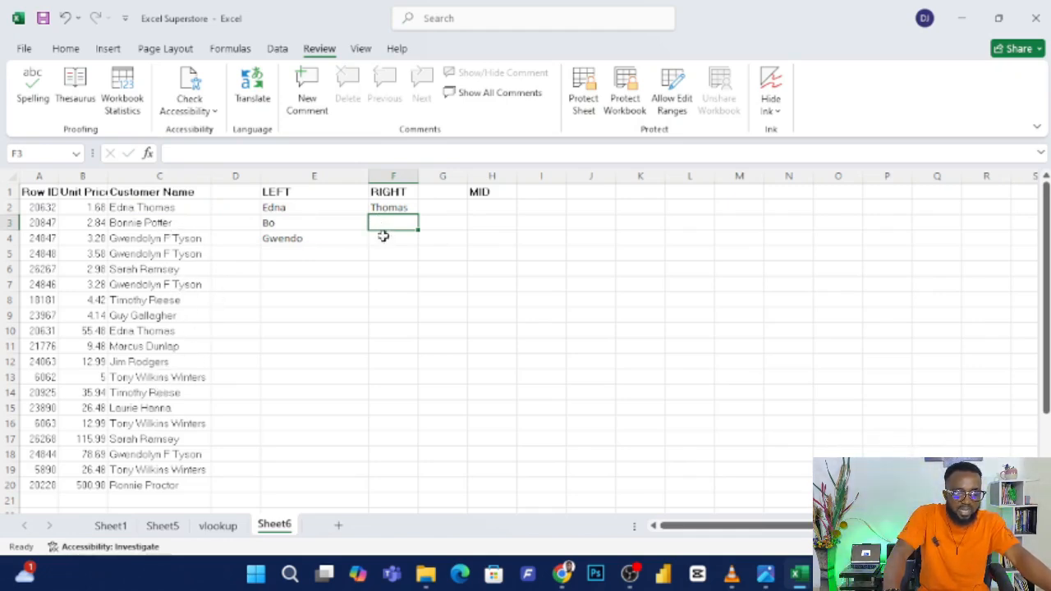
Extract the last 6 characters of the customer name in C3 with the RIGHT function in F3
{"action": "type", "text": "="}
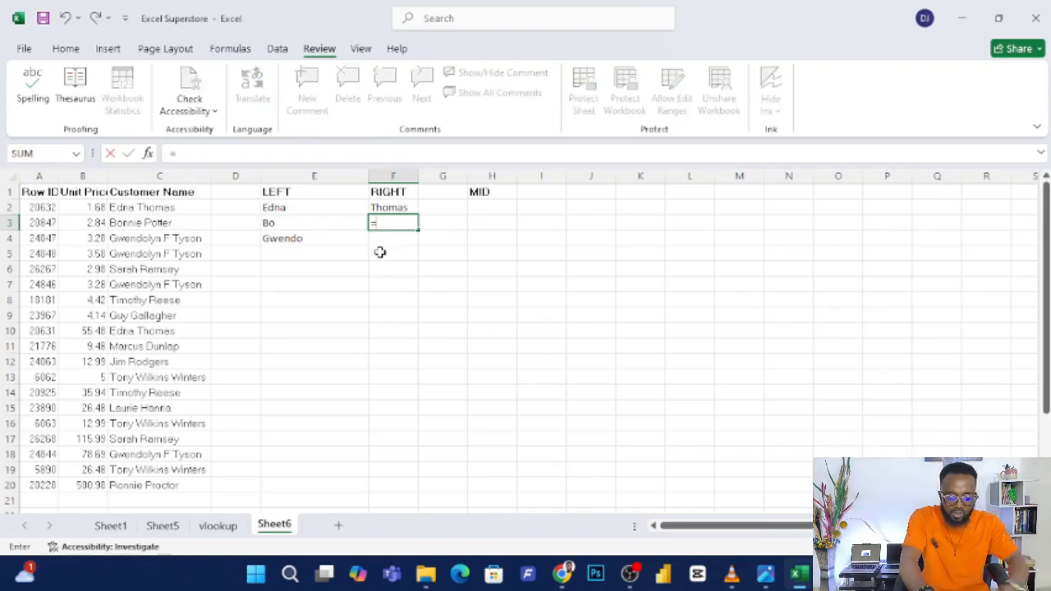
{"action": "type", "text": "RIGHT"}
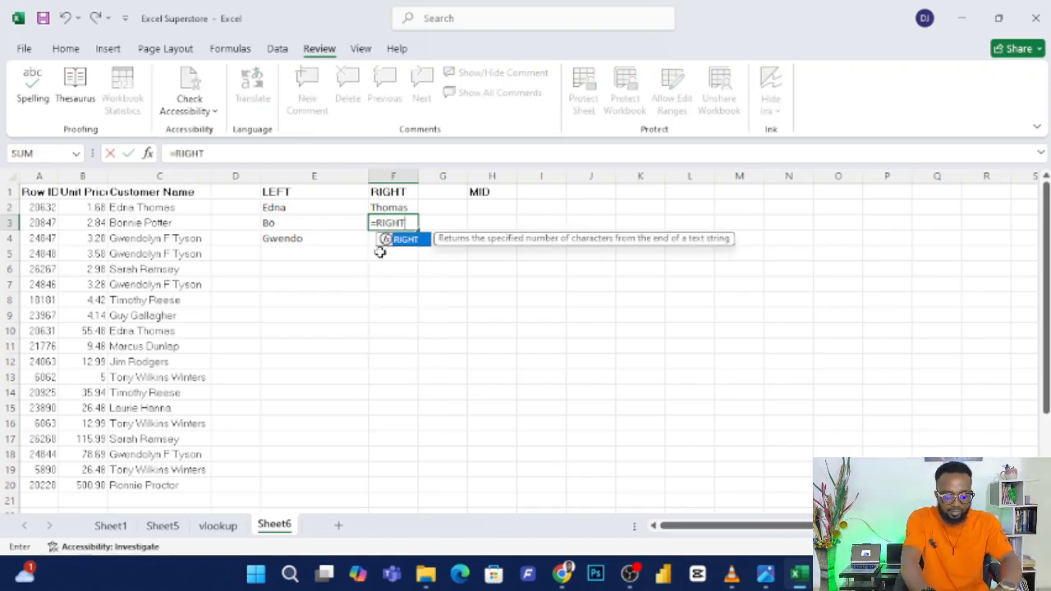
{"action": "type", "text": "("}
{"action": "left_click", "coordinate": [174, 224]}
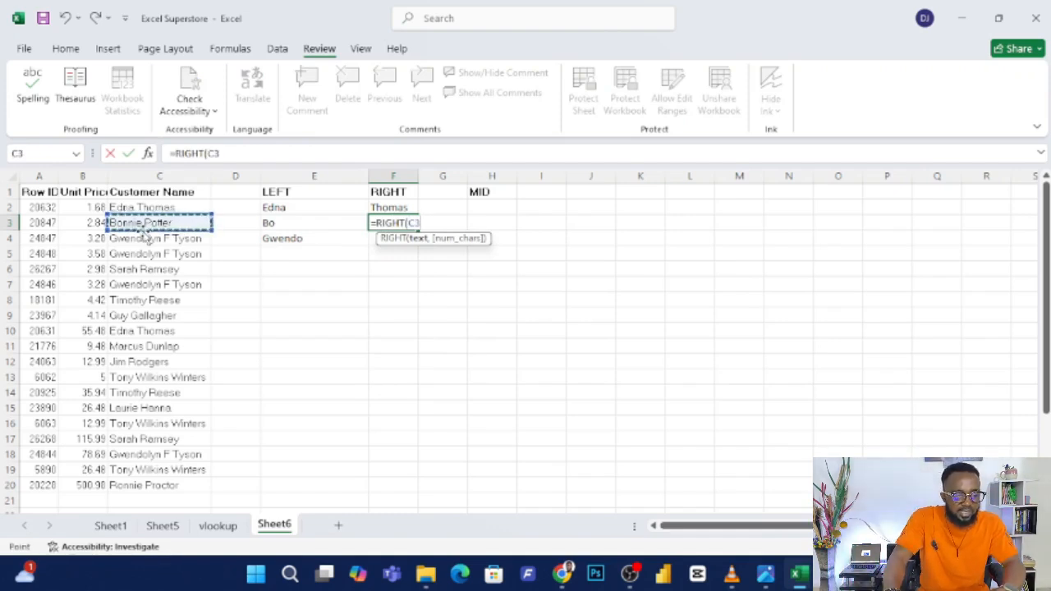
{"action": "type", "text": ","}
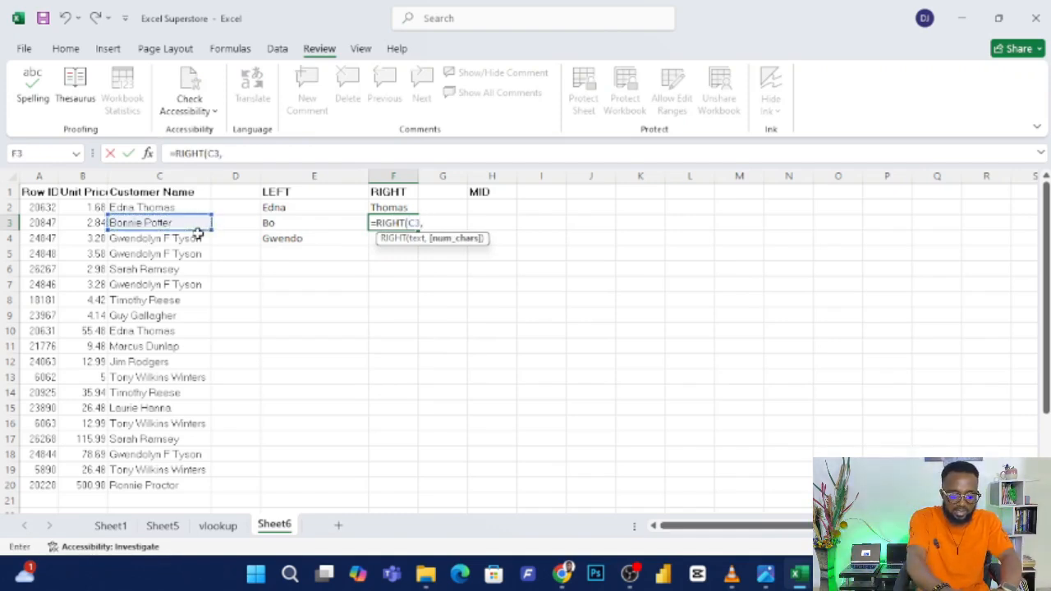
{"action": "type", "text": "6)"}
{"action": "key", "text": "Return"}
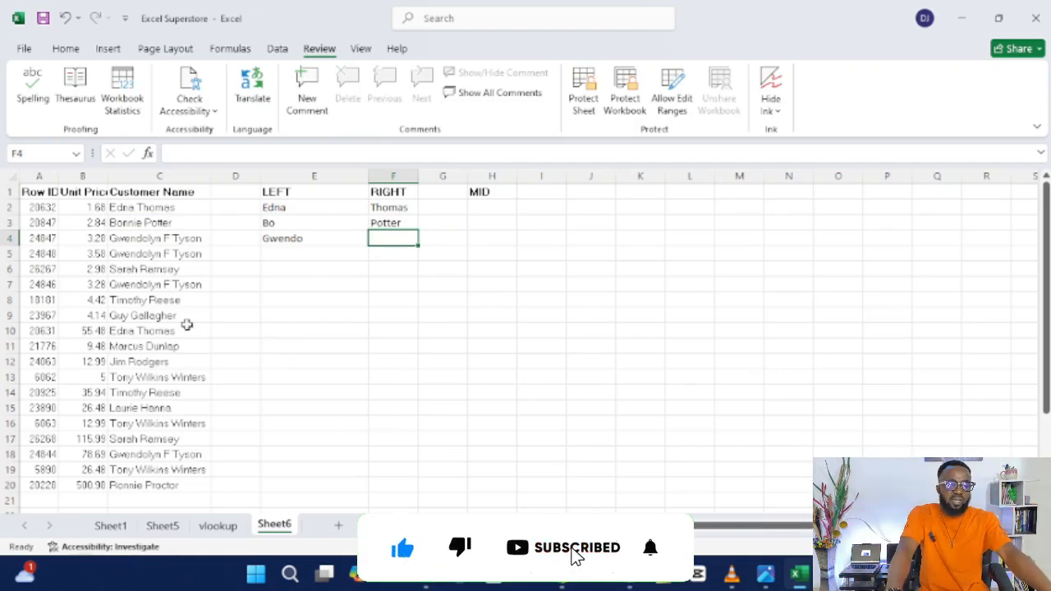
Insert an empty column before the Ship Mode column in Sheet1
{"action": "left_click", "coordinate": [112, 526]}
{"action": "left_click", "coordinate": [409, 334]}
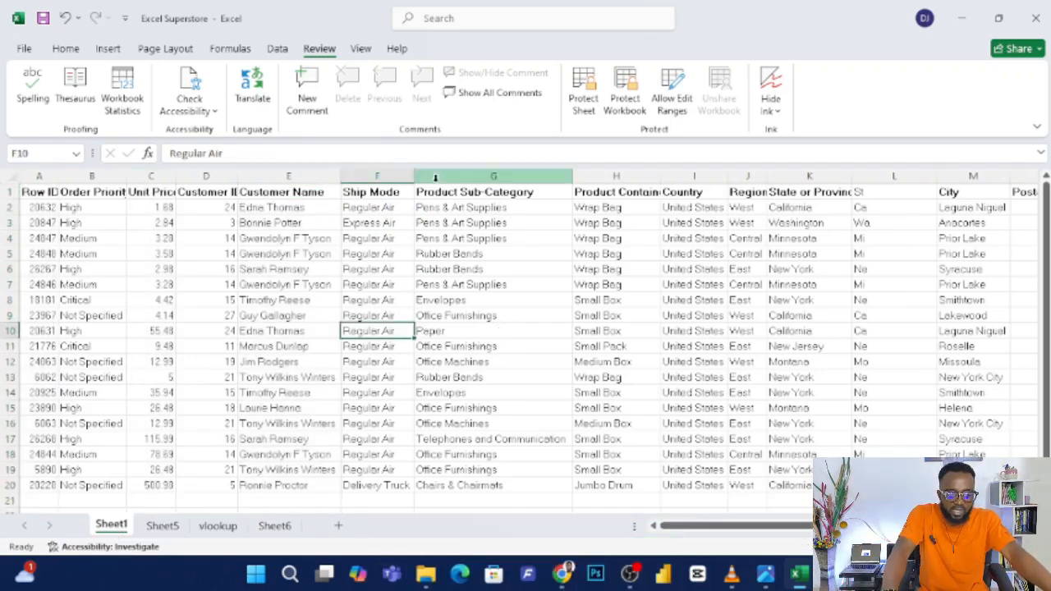
{"action": "left_click", "coordinate": [406, 178]}
{"action": "right_click", "coordinate": [406, 181]}
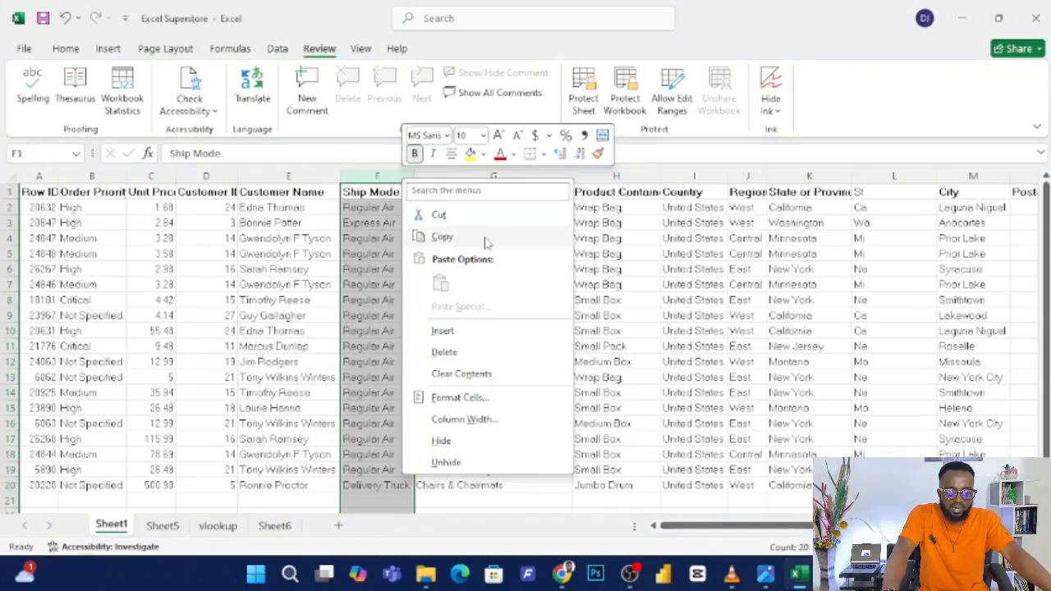
{"action": "left_click", "coordinate": [467, 332]}
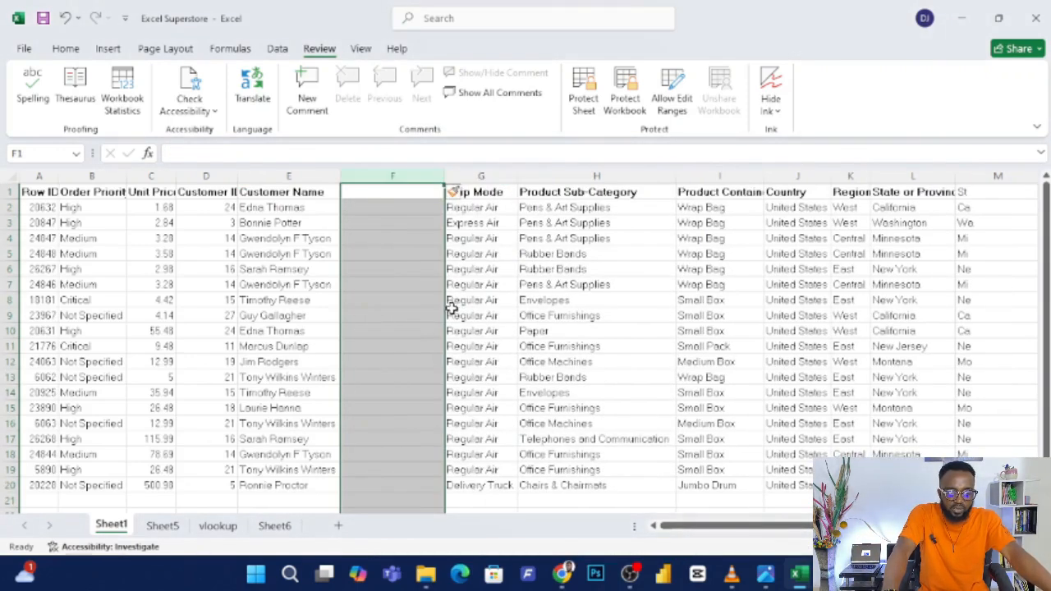
{"action": "left_click", "coordinate": [465, 222]}
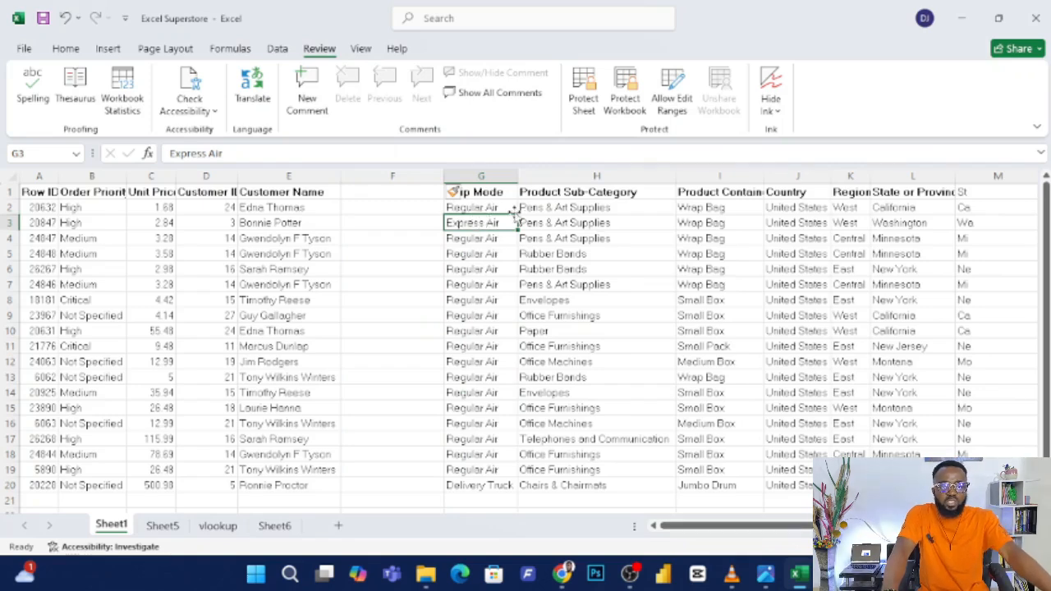
Extract the first 3 characters of the ship mode in G2 with LEFT in F2 and fill the formula down to F20
{"action": "left_click", "coordinate": [379, 208]}
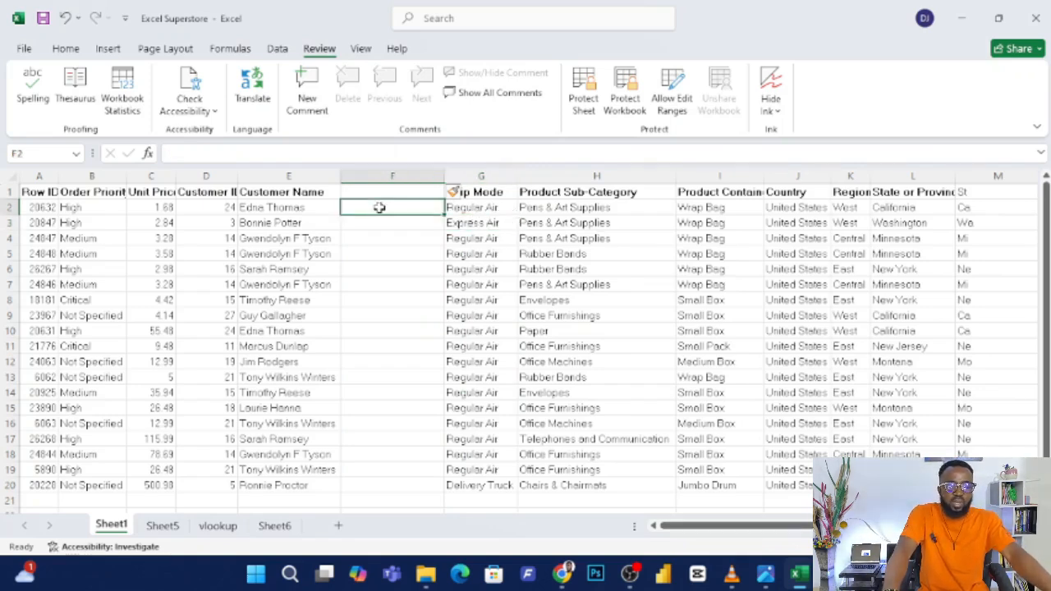
{"action": "type", "text": "="}
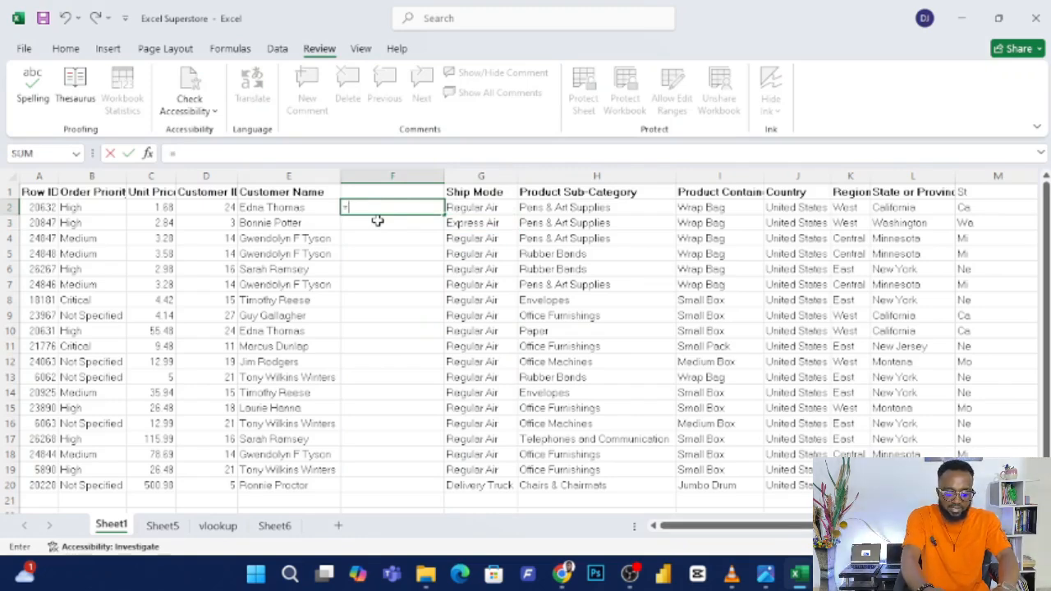
{"action": "type", "text": "LEFT"}
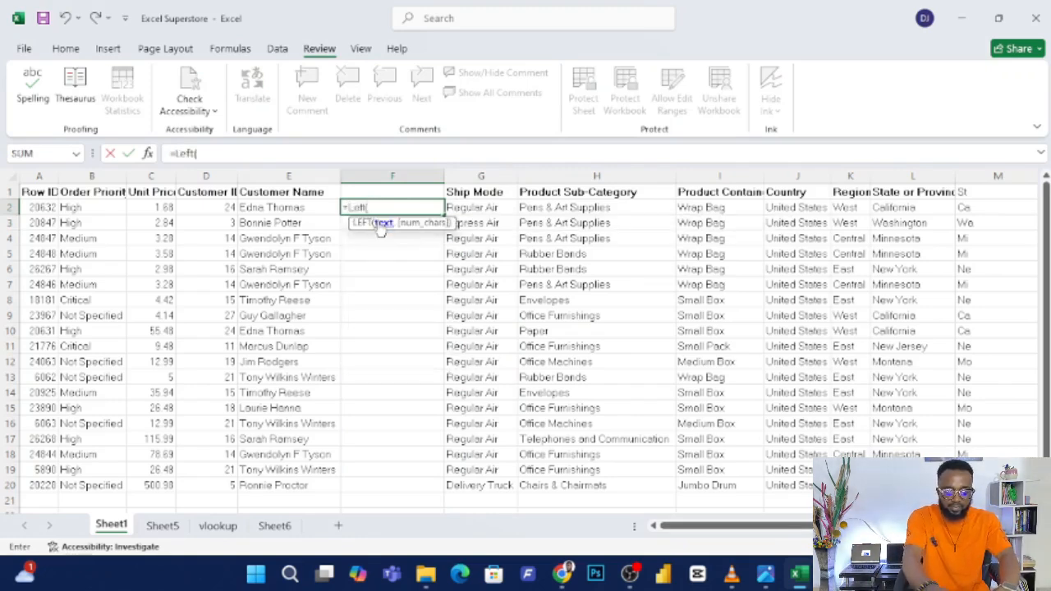
{"action": "type", "text": "("}
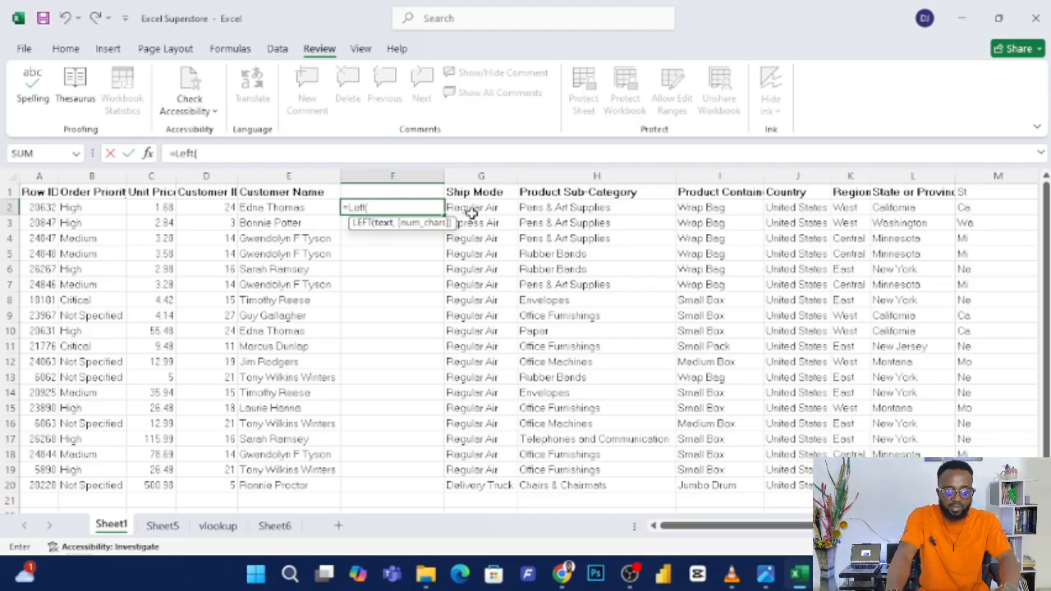
{"action": "left_click", "coordinate": [488, 211]}
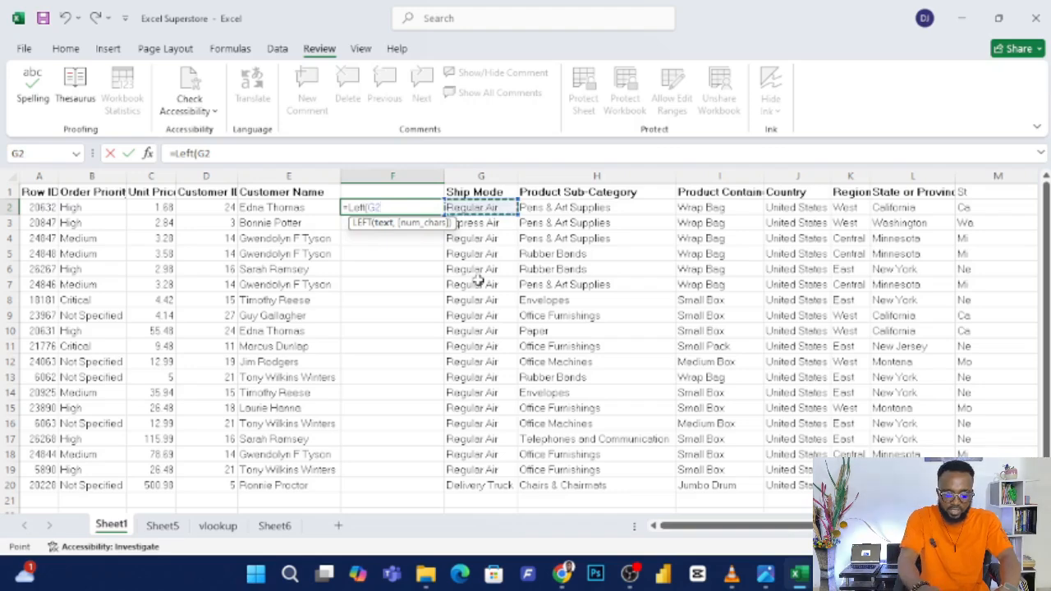
{"action": "type", "text": ",3"}
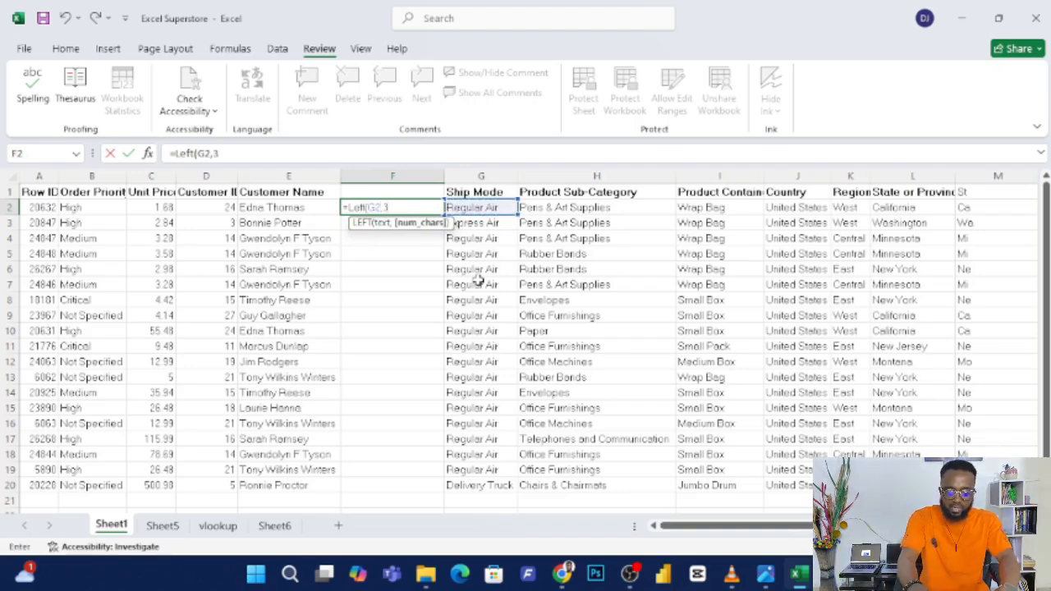
{"action": "key", "text": "ctrl+Return"}
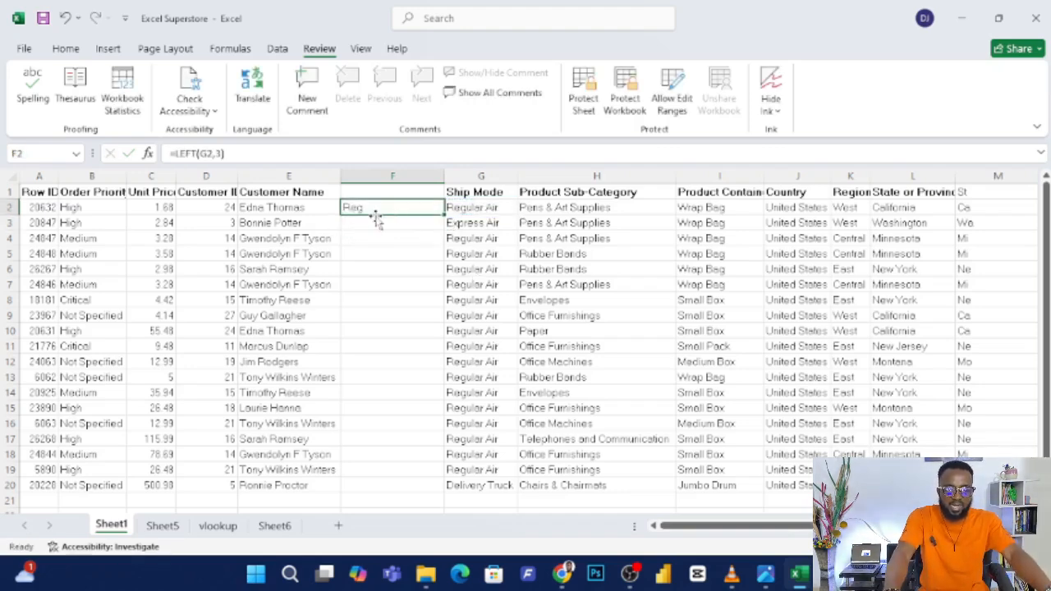
{"action": "double_click", "coordinate": [444, 214]}
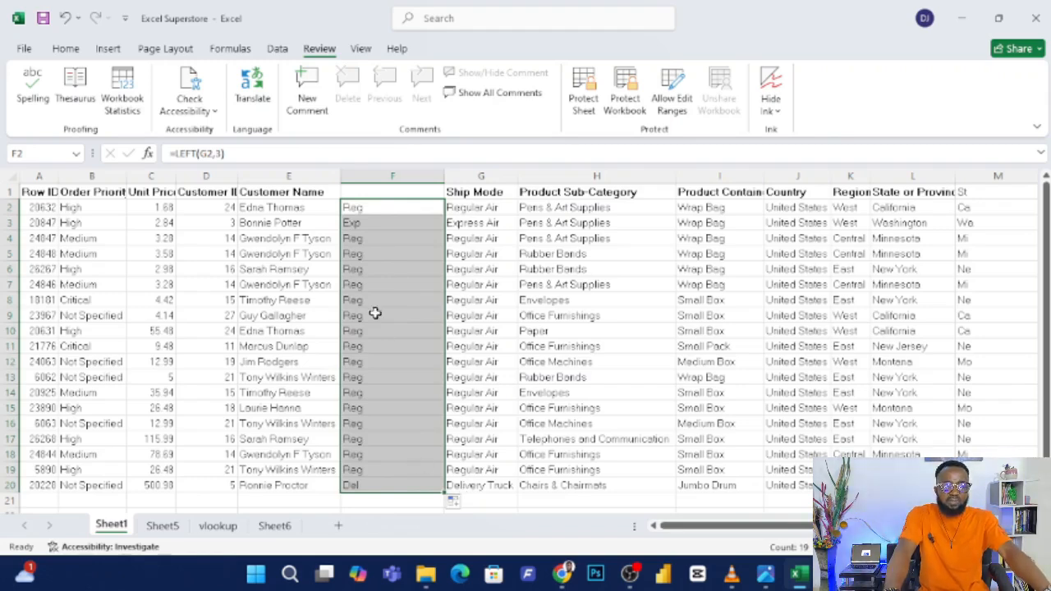
Extract 6 characters starting at position 2 of the customer name in C2 with the MID function in H2 of Sheet6
{"action": "left_click", "coordinate": [276, 525]}
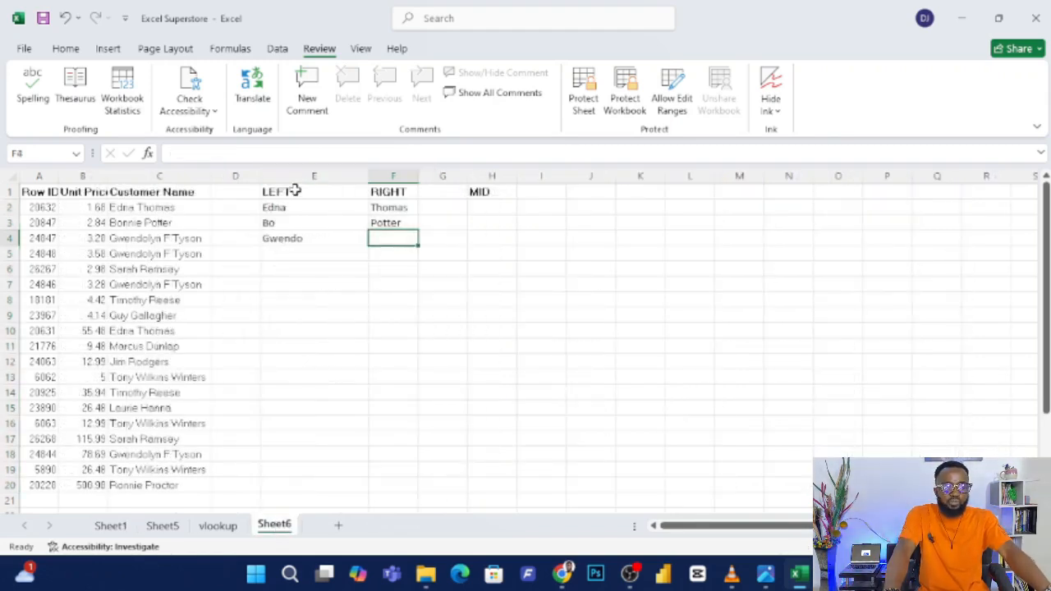
{"action": "left_click", "coordinate": [484, 206]}
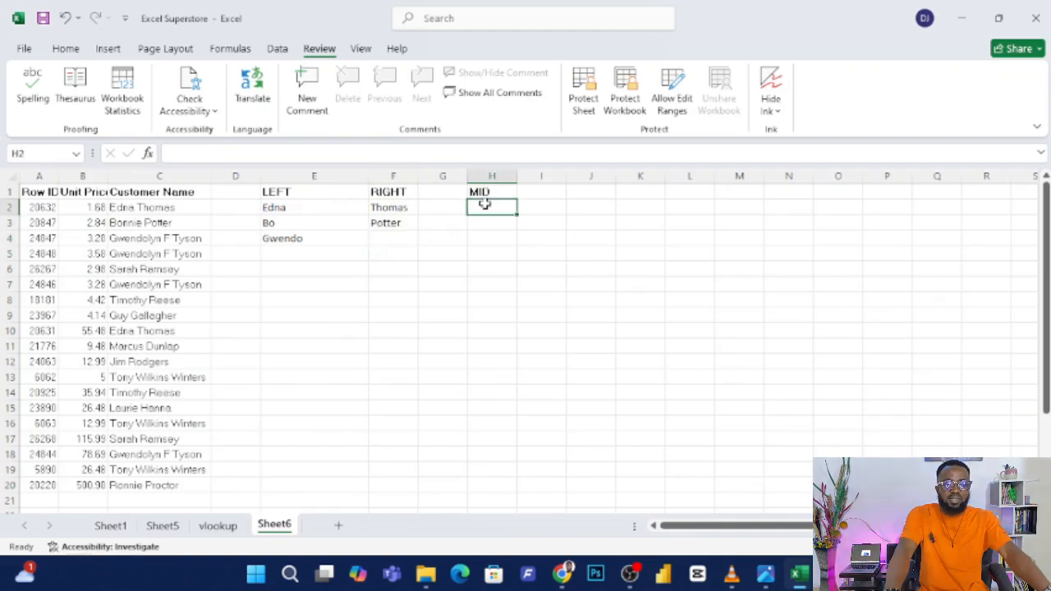
{"action": "type", "text": "="}
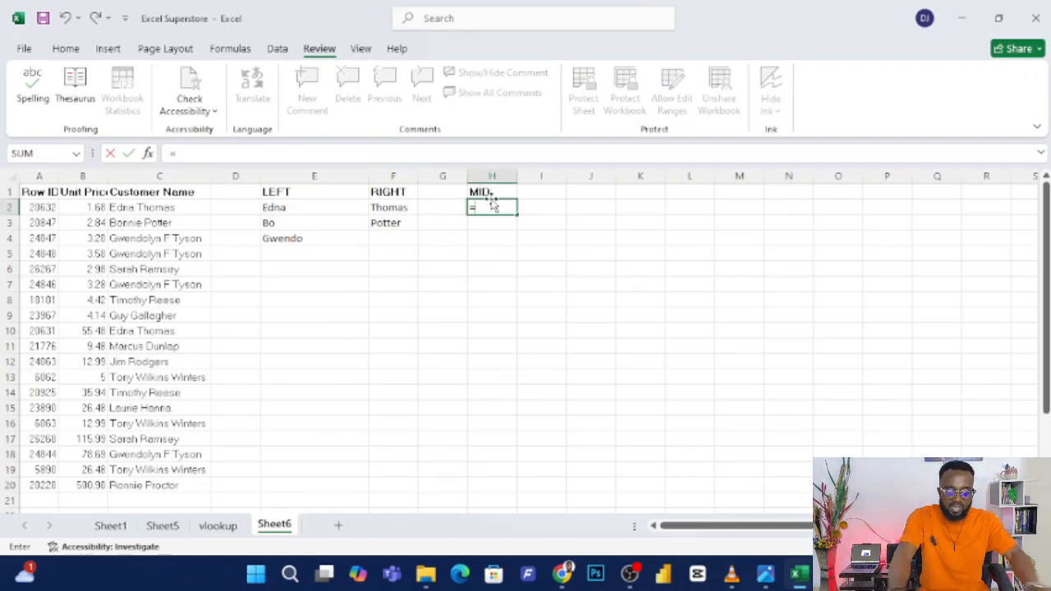
{"action": "type", "text": "mid"}
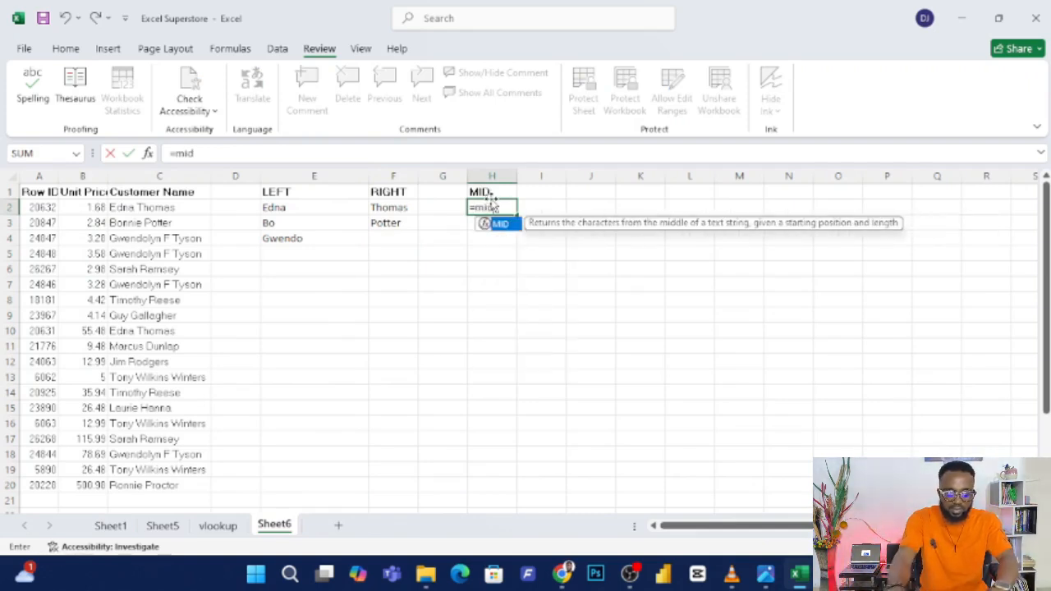
{"action": "double_click", "coordinate": [501, 224]}
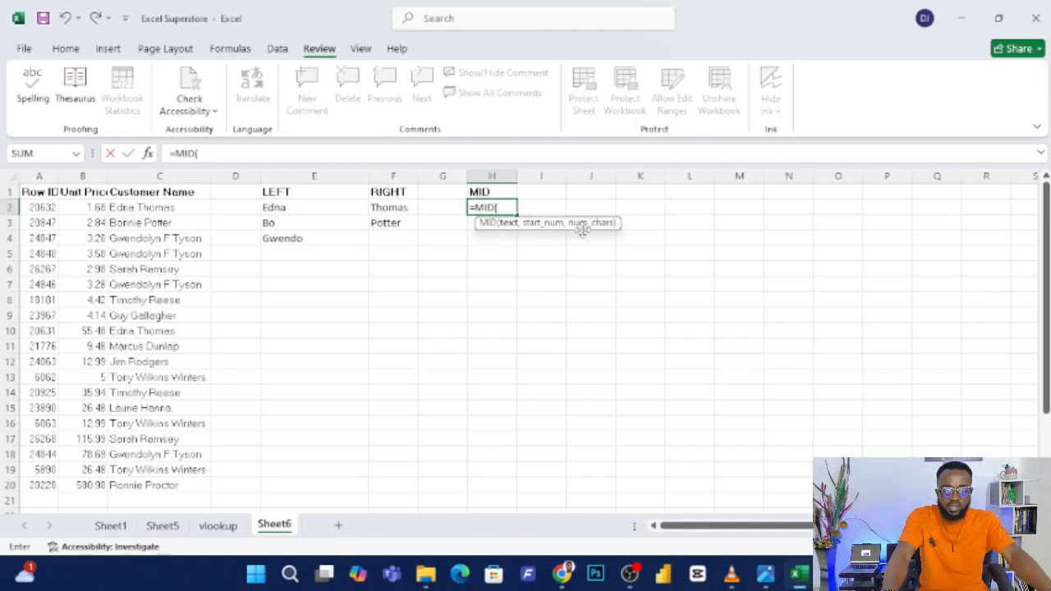
{"action": "left_click", "coordinate": [168, 211]}
{"action": "type", "text": ","}
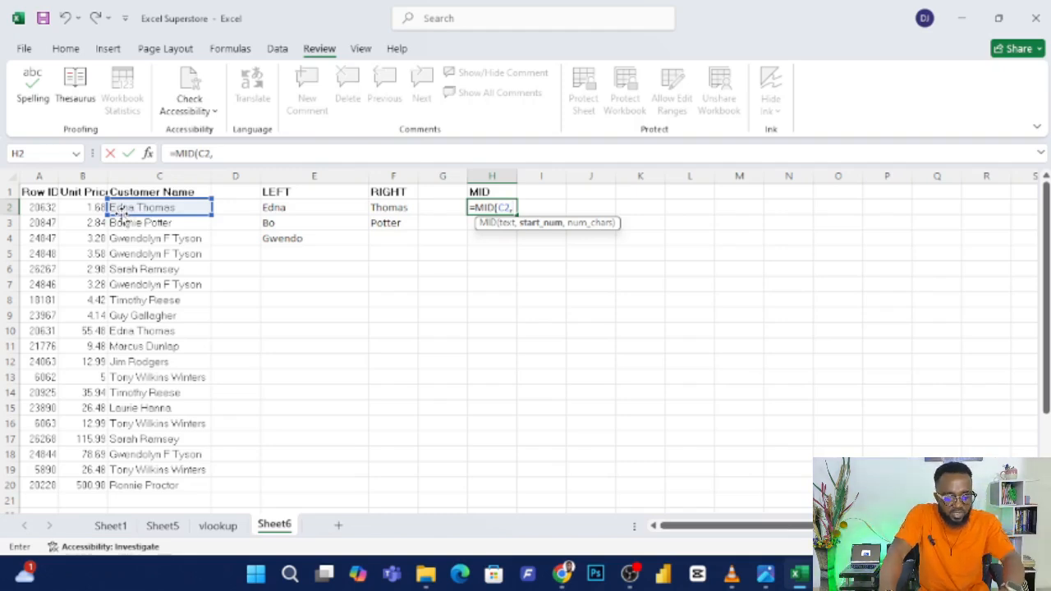
{"action": "type", "text": "2"}
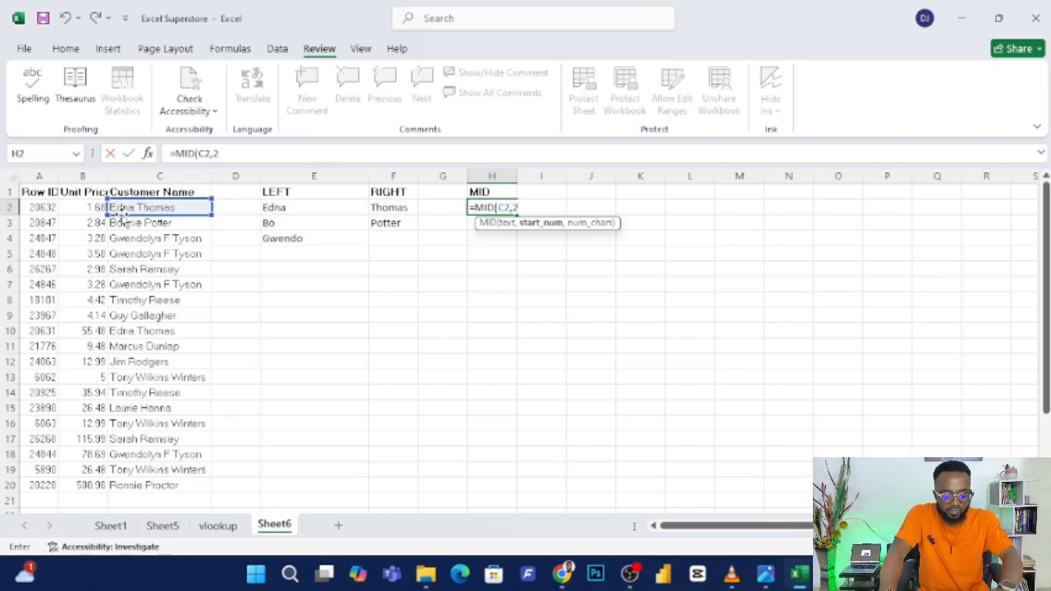
{"action": "type", "text": ","}
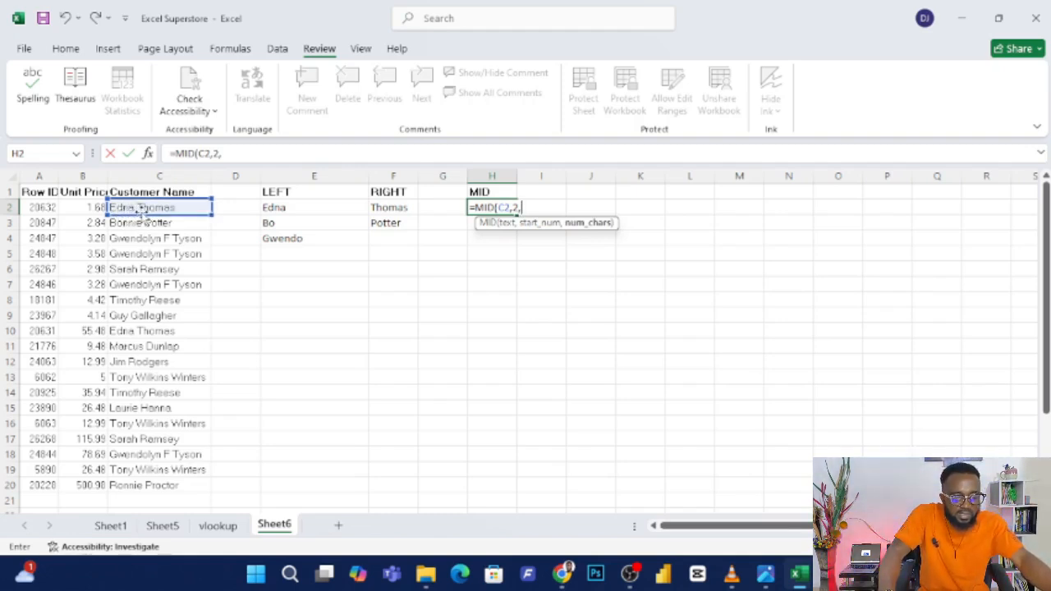
{"action": "type", "text": "6"}
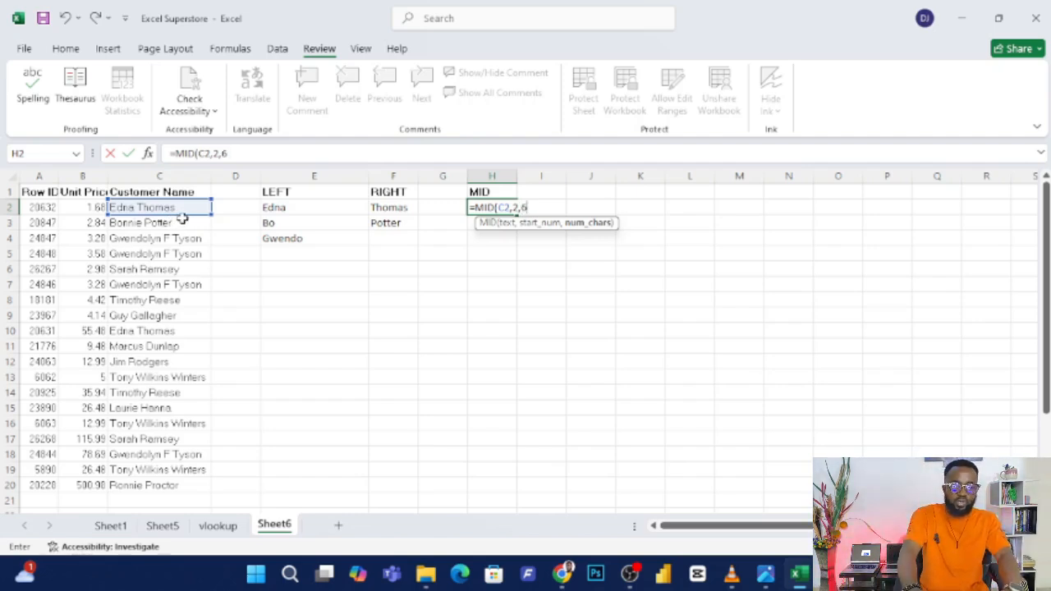
{"action": "key", "text": "Return"}
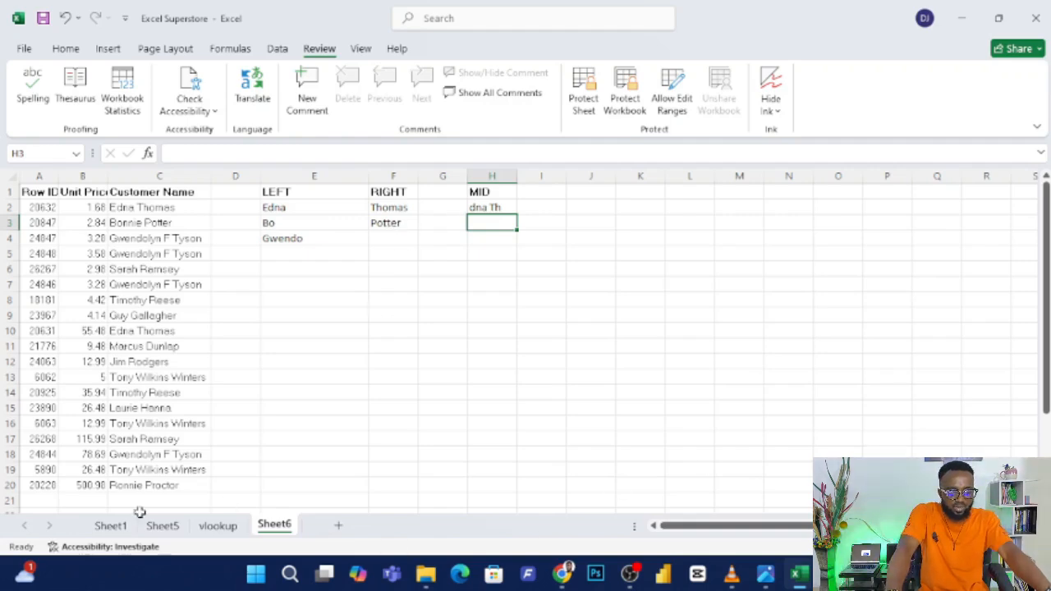
Try inserting an empty column before the Product Container column in Sheet1 and undo the insertion
{"action": "left_click", "coordinate": [110, 525]}
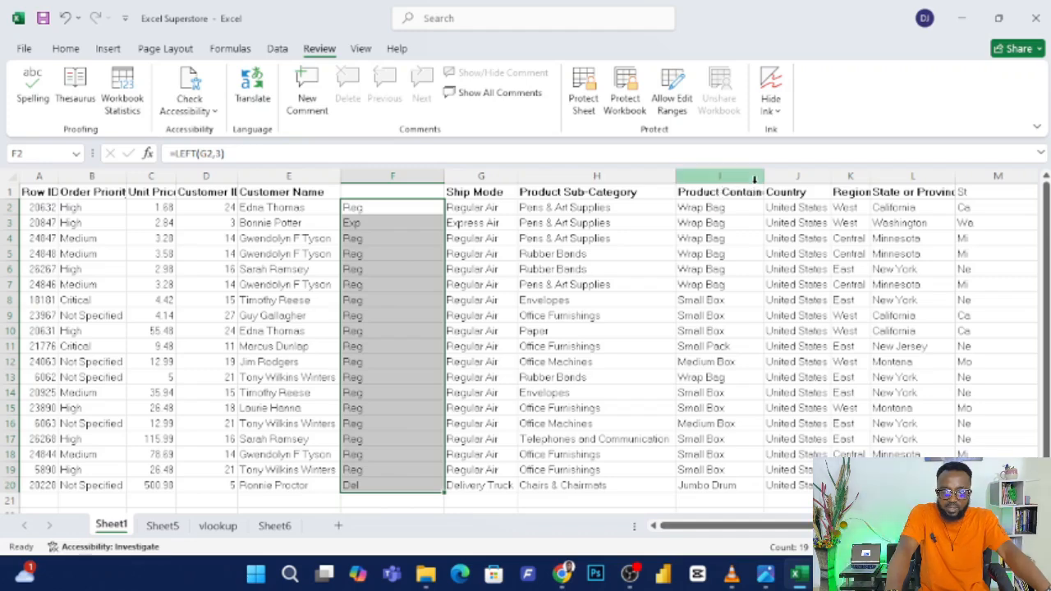
{"action": "left_click", "coordinate": [753, 176]}
{"action": "right_click", "coordinate": [756, 191]}
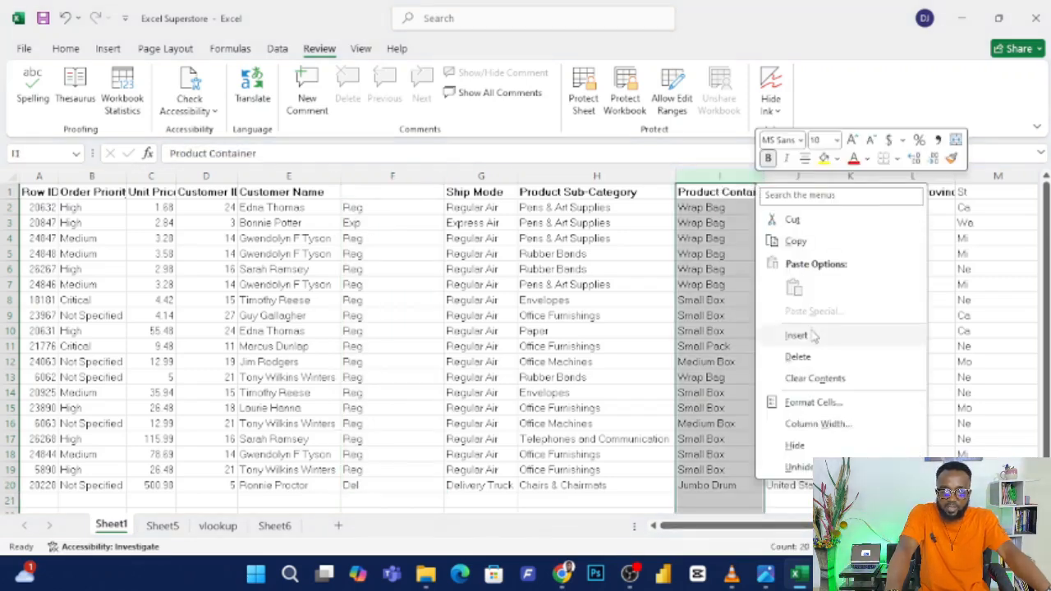
{"action": "left_click", "coordinate": [798, 335]}
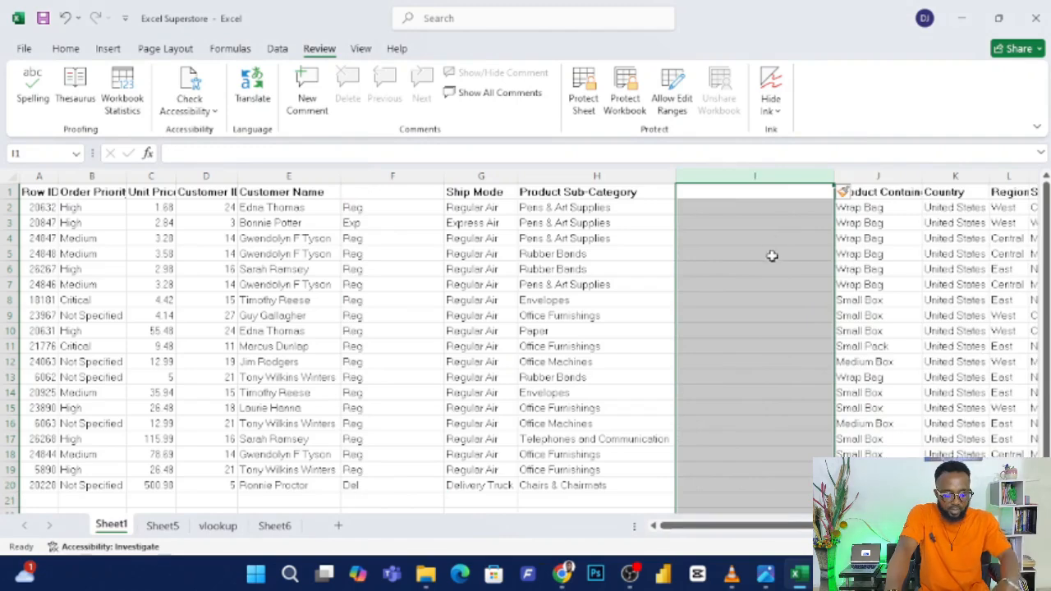
{"action": "key", "text": "ctrl+z"}
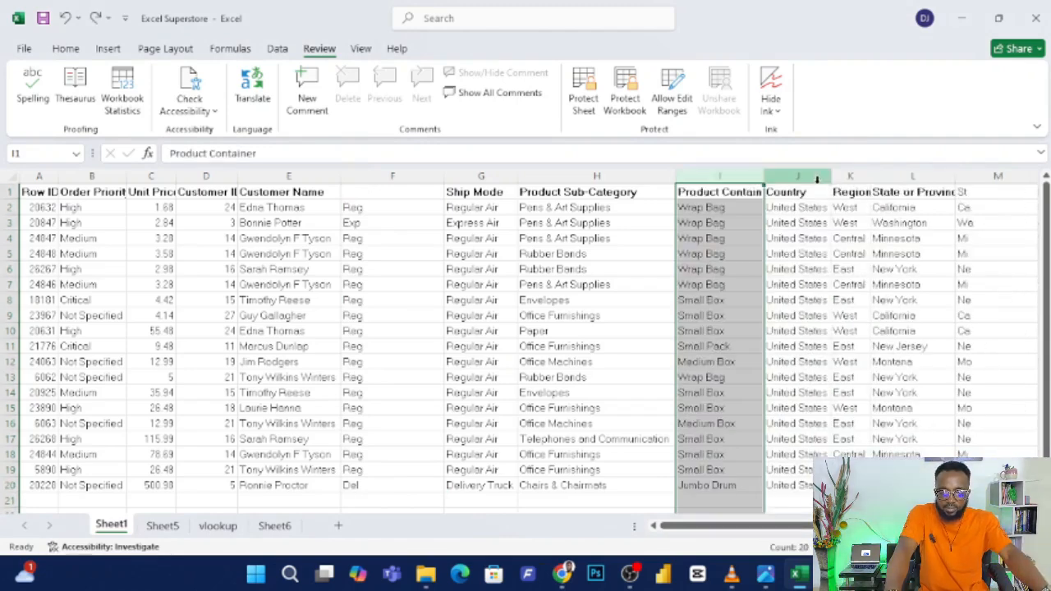
Insert an empty column before the Country column in Sheet1
{"action": "left_click", "coordinate": [800, 178]}
{"action": "right_click", "coordinate": [805, 178]}
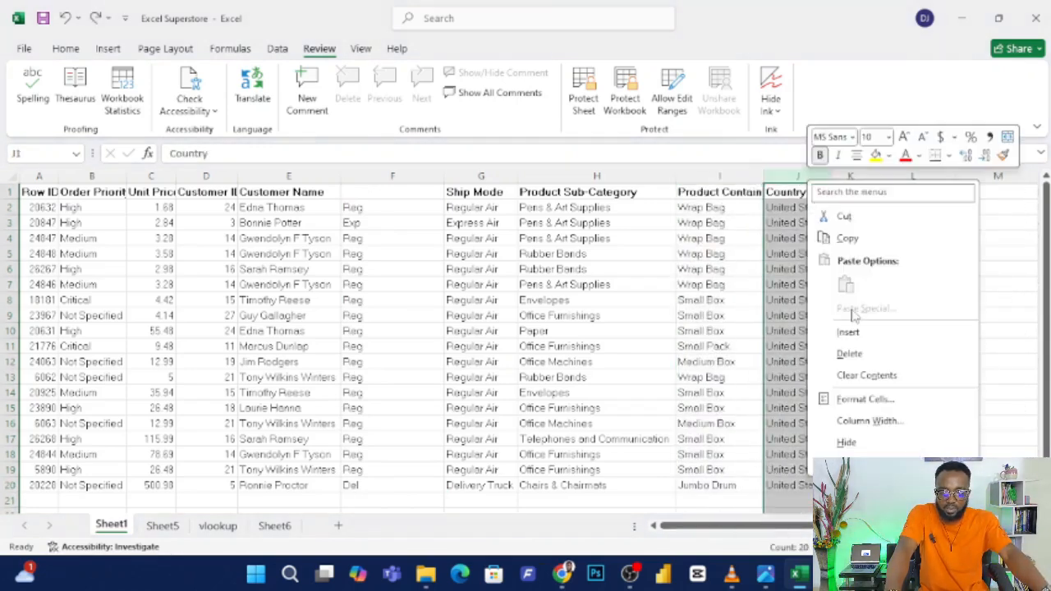
{"action": "left_click", "coordinate": [855, 330]}
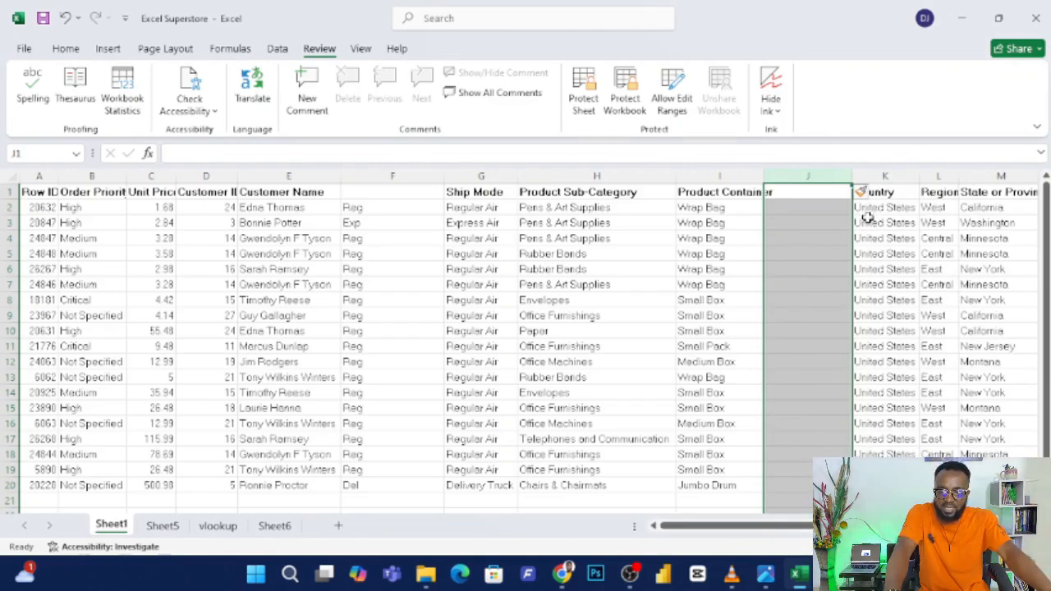
{"action": "left_click", "coordinate": [790, 207]}
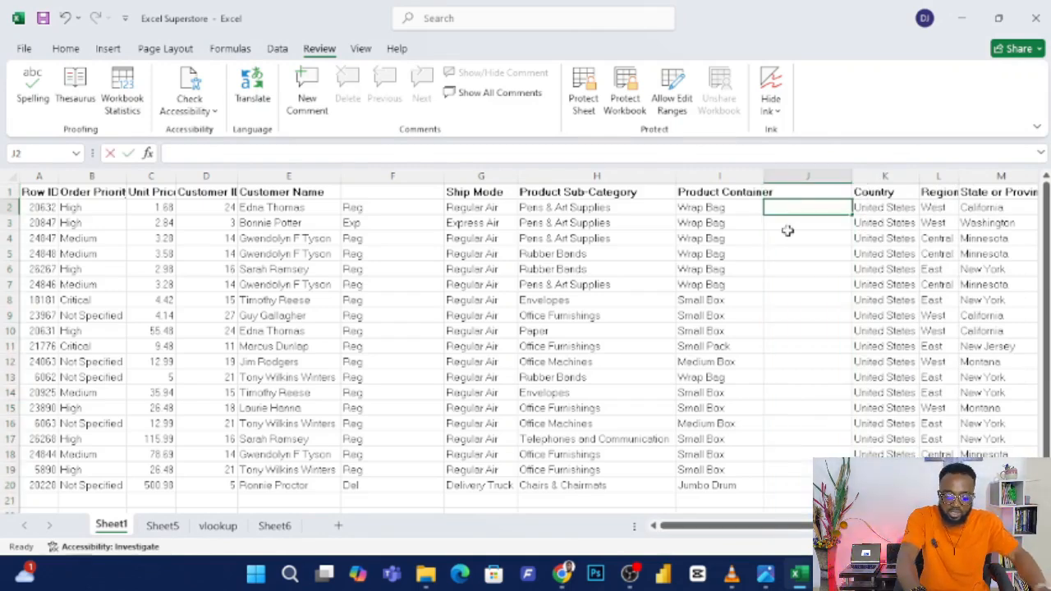
{"action": "type", "text": "="}
{"action": "key", "text": "BackSpace"}
{"action": "left_click", "coordinate": [872, 268]}
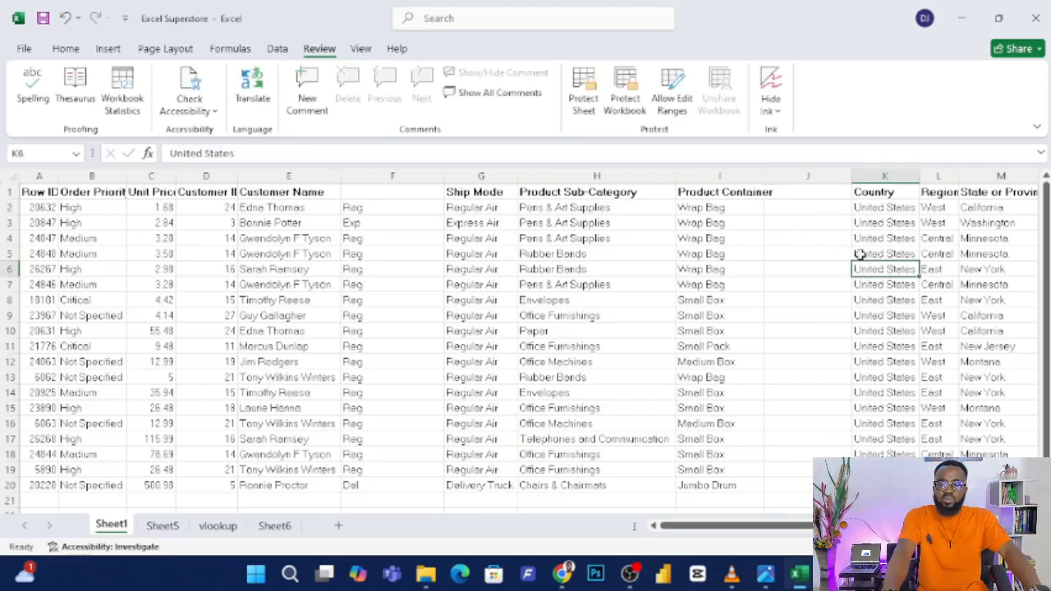
Extract 3 characters starting at position 2 of the country in K2 with MID in J2 and fill the formula down the column
{"action": "left_click", "coordinate": [802, 211]}
{"action": "type", "text": "="}
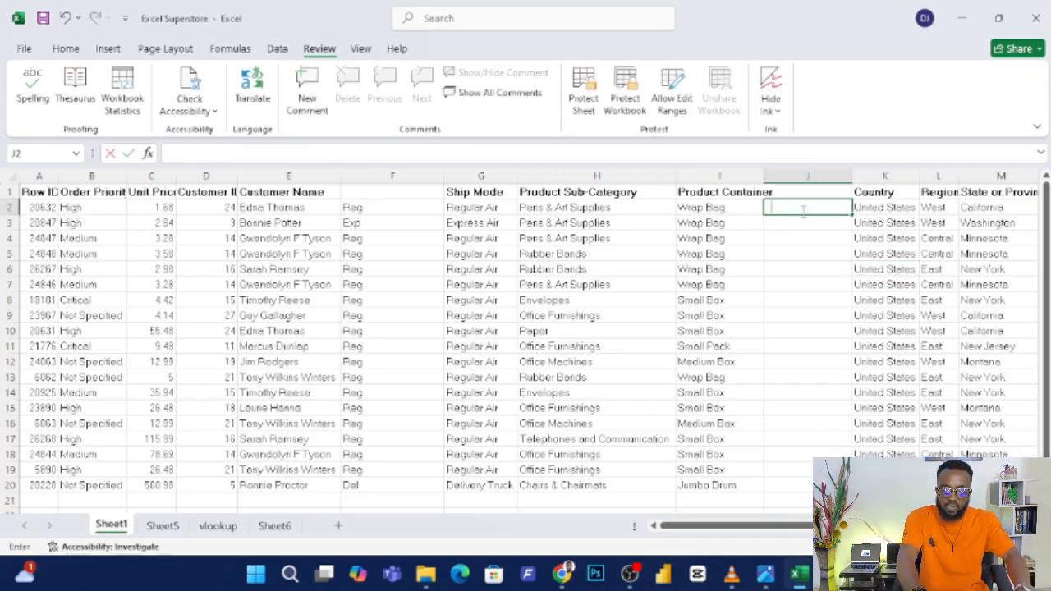
{"action": "type", "text": "m"}
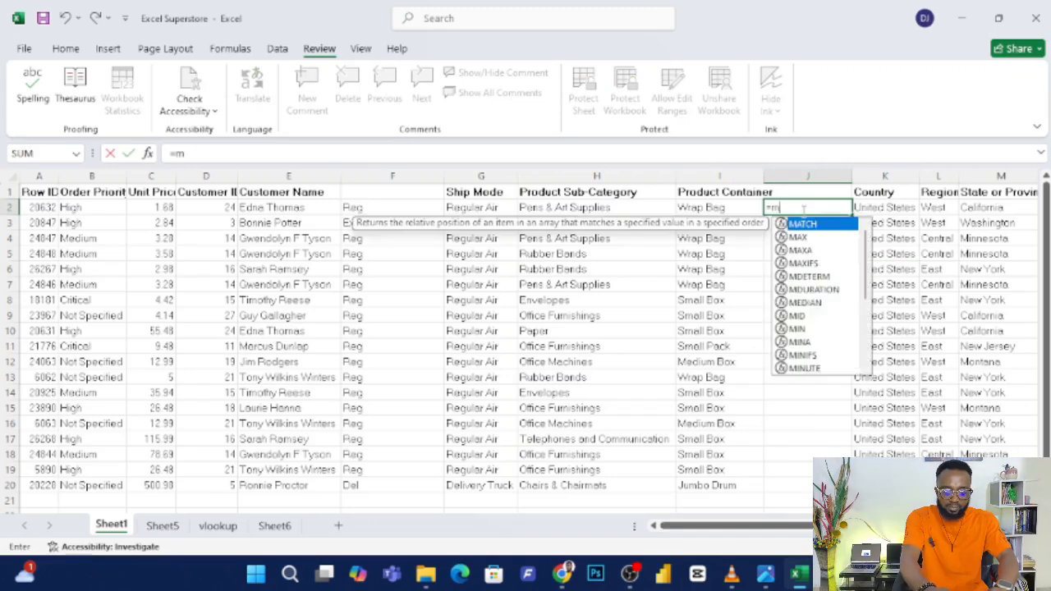
{"action": "type", "text": "id("}
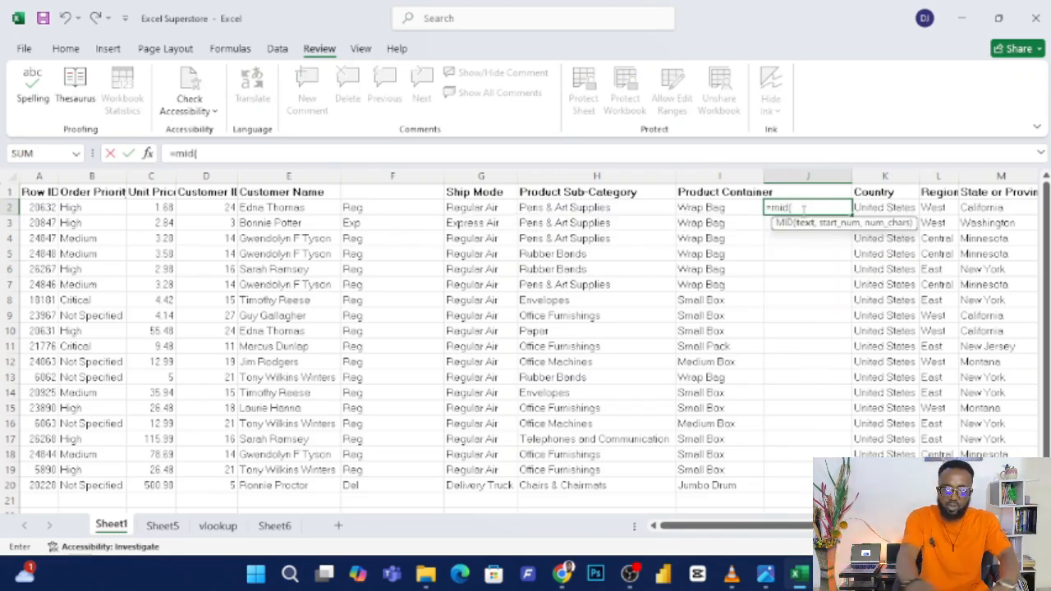
{"action": "left_click", "coordinate": [878, 209]}
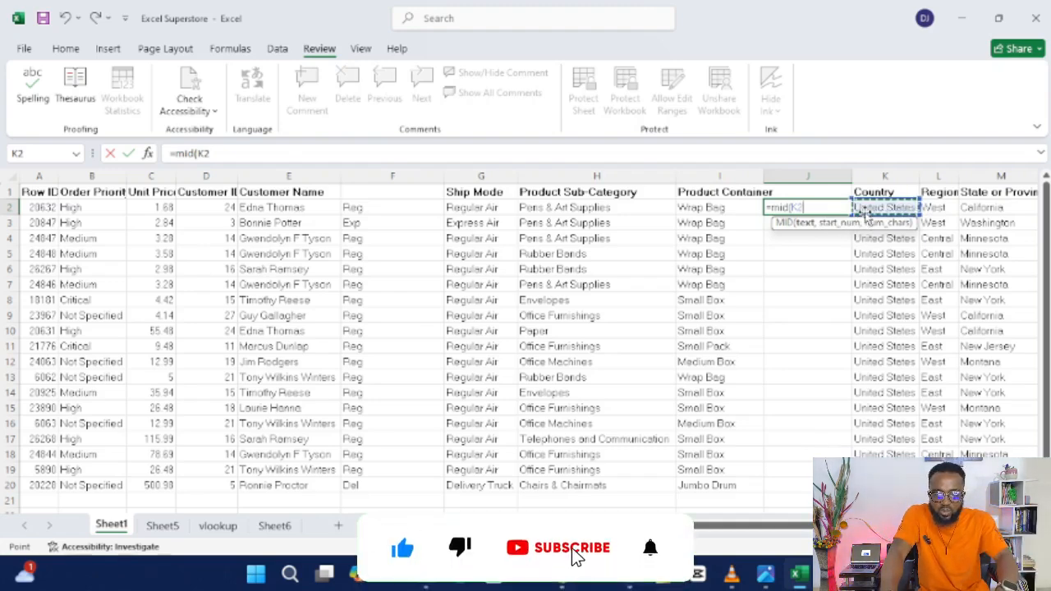
{"action": "type", "text": ",2"}
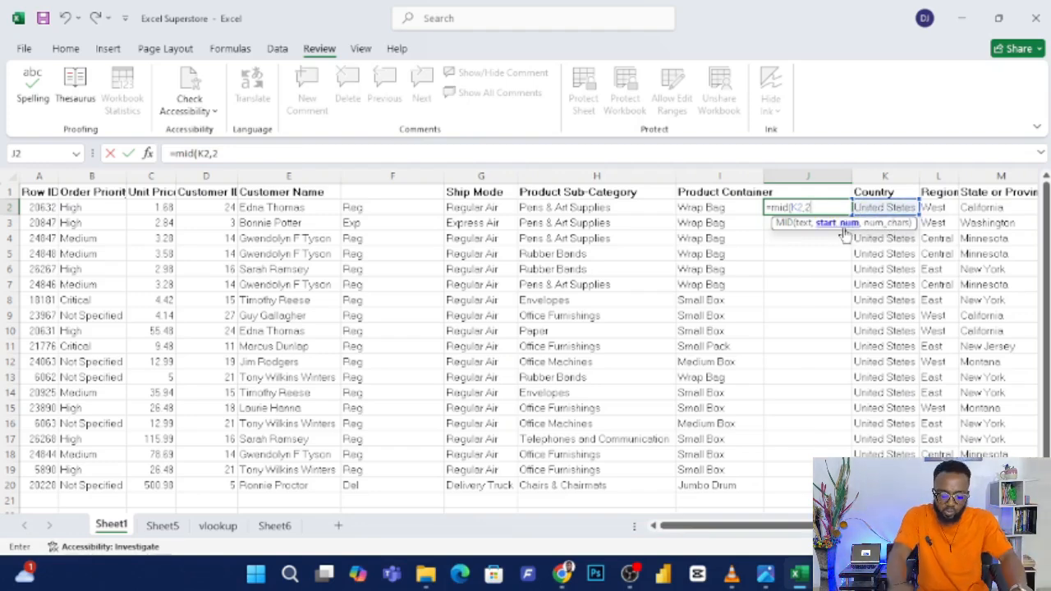
{"action": "type", "text": ","}
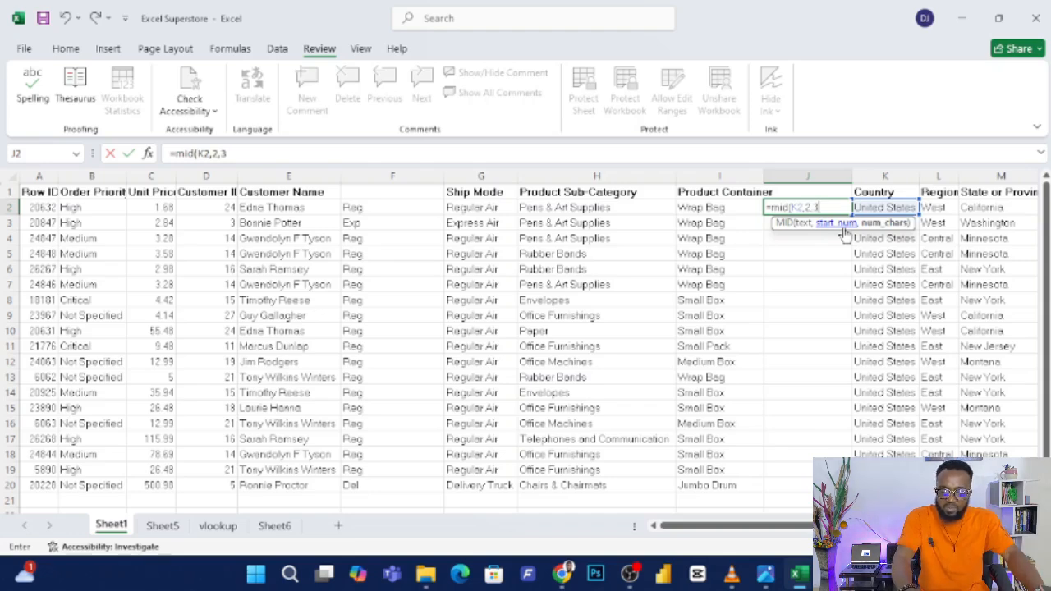
{"action": "type", "text": "3"}
{"action": "key", "text": "Return"}
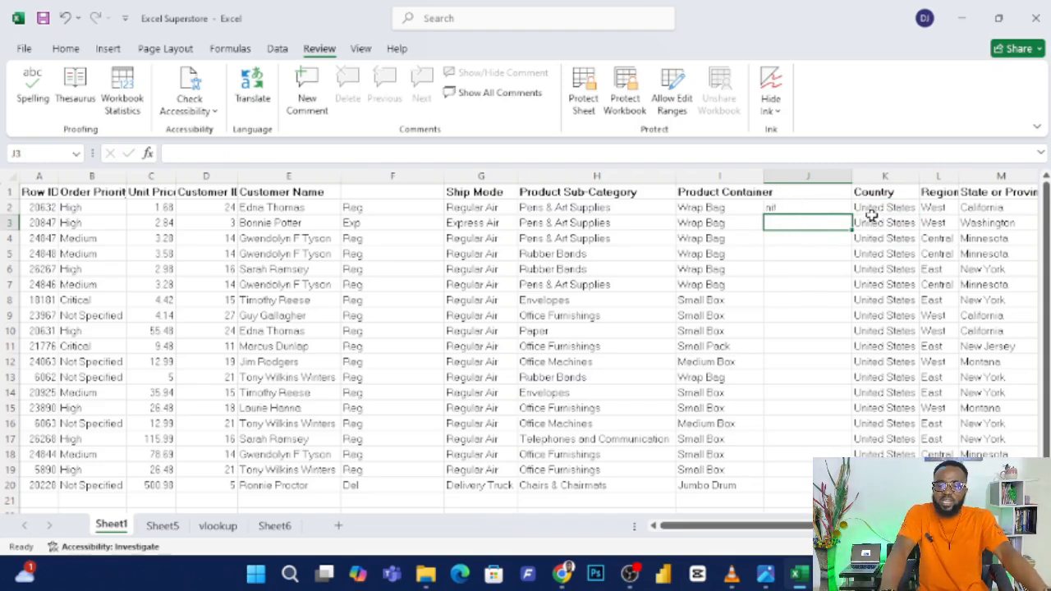
{"action": "left_click", "coordinate": [807, 208]}
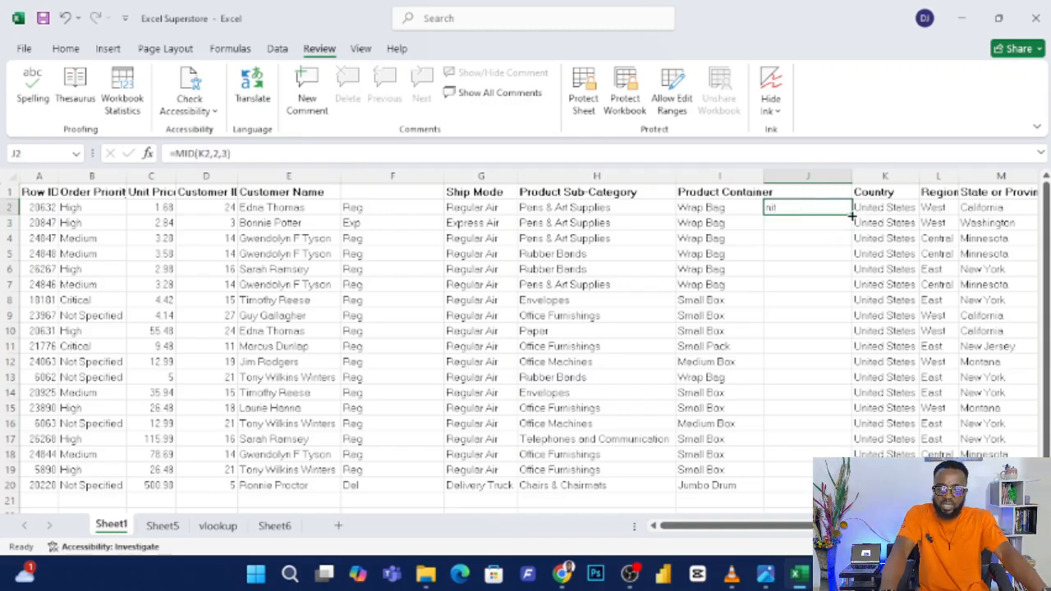
{"action": "double_click", "coordinate": [852, 215]}
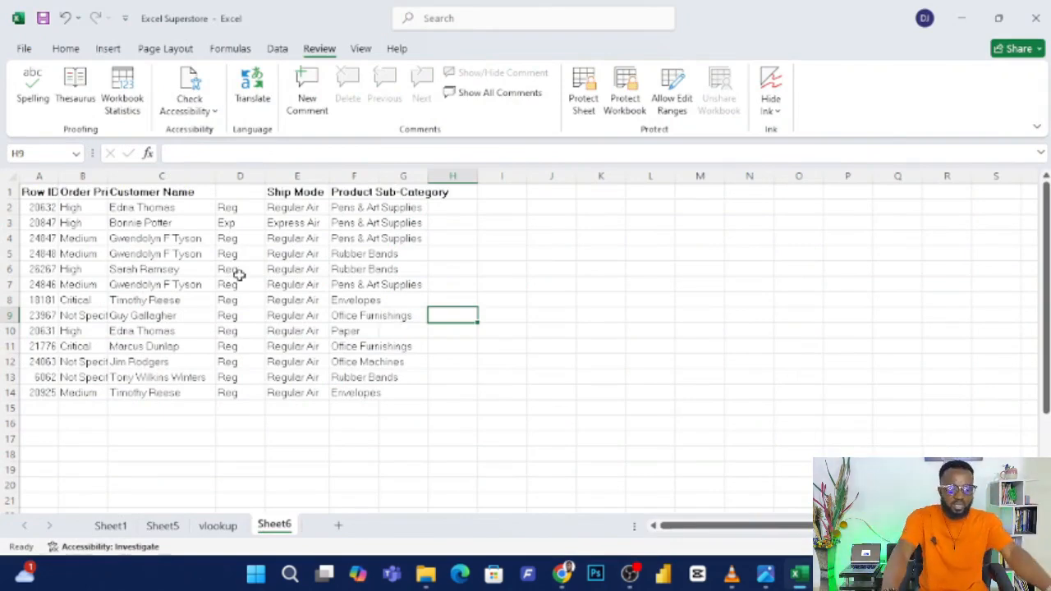
Fit the Row ID column's width to its content and delete the abbreviated ship mode column D in Sheet6
{"action": "double_click", "coordinate": [58, 181]}
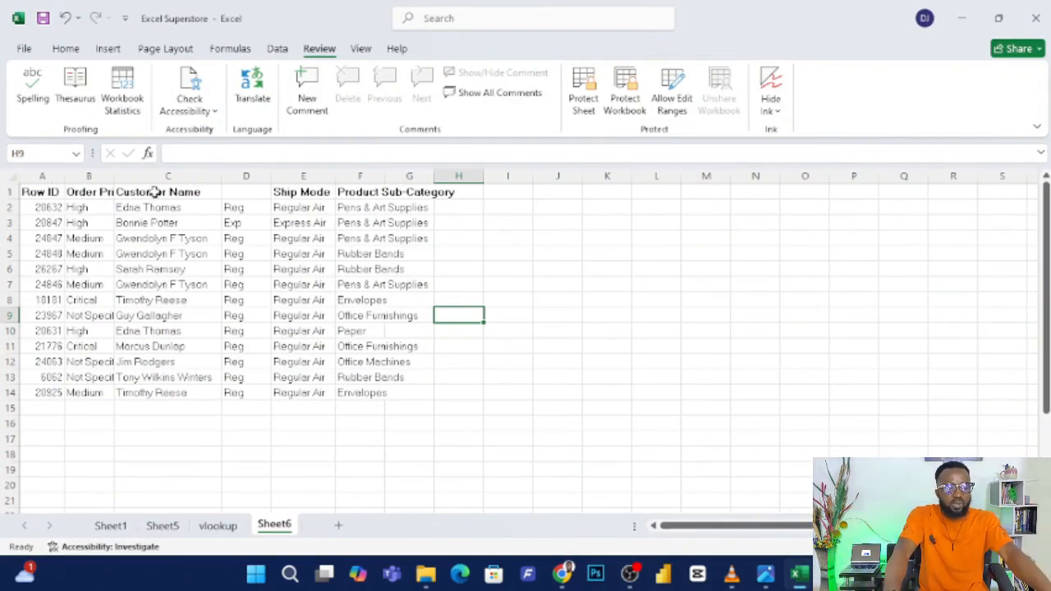
{"action": "left_click", "coordinate": [239, 177]}
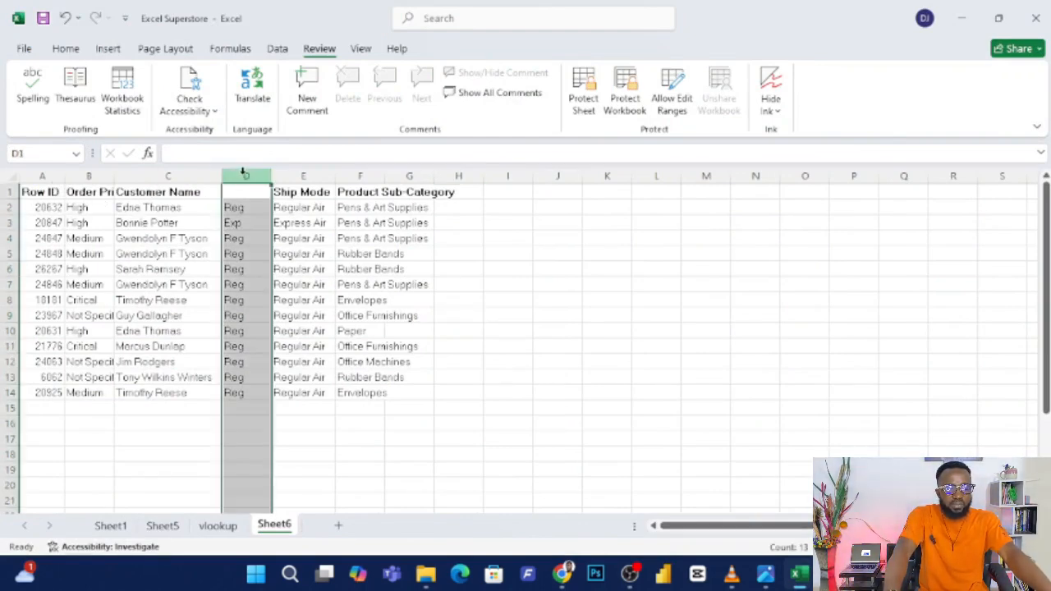
{"action": "right_click", "coordinate": [243, 215]}
{"action": "left_click", "coordinate": [285, 392]}
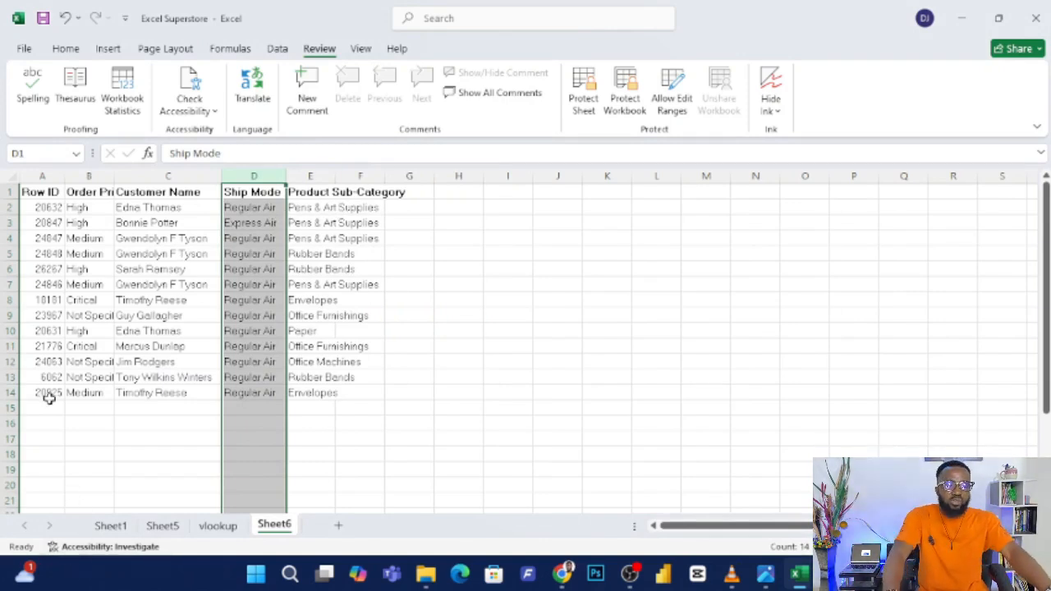
{"action": "left_click", "coordinate": [504, 271]}
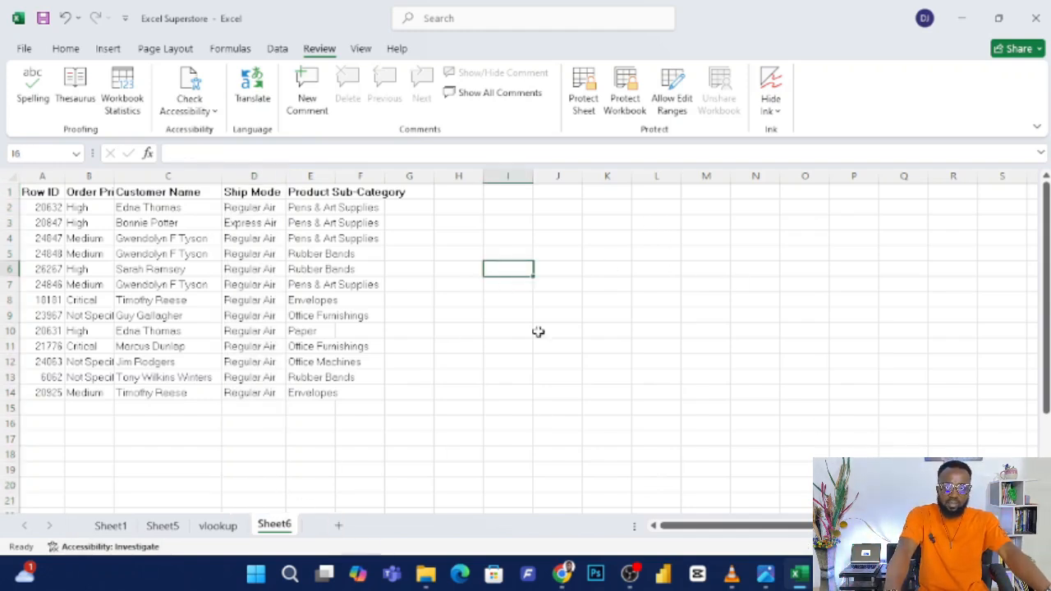
Transpose the order data range A1:F14 in Sheet6 into the area starting at J1 with the TRANSPOSE function
{"action": "left_click", "coordinate": [557, 194]}
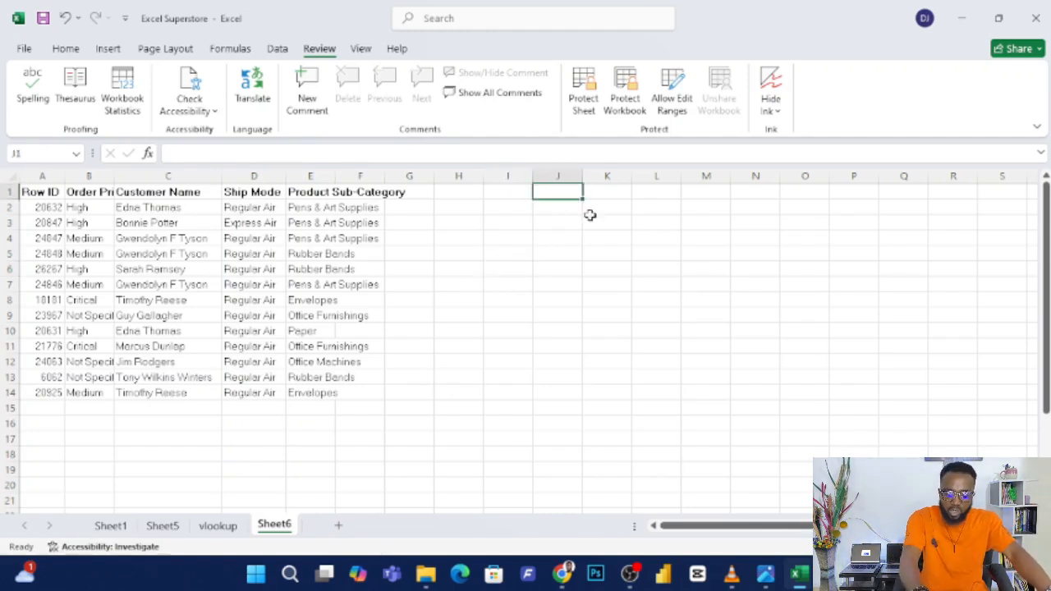
{"action": "type", "text": "=transp"}
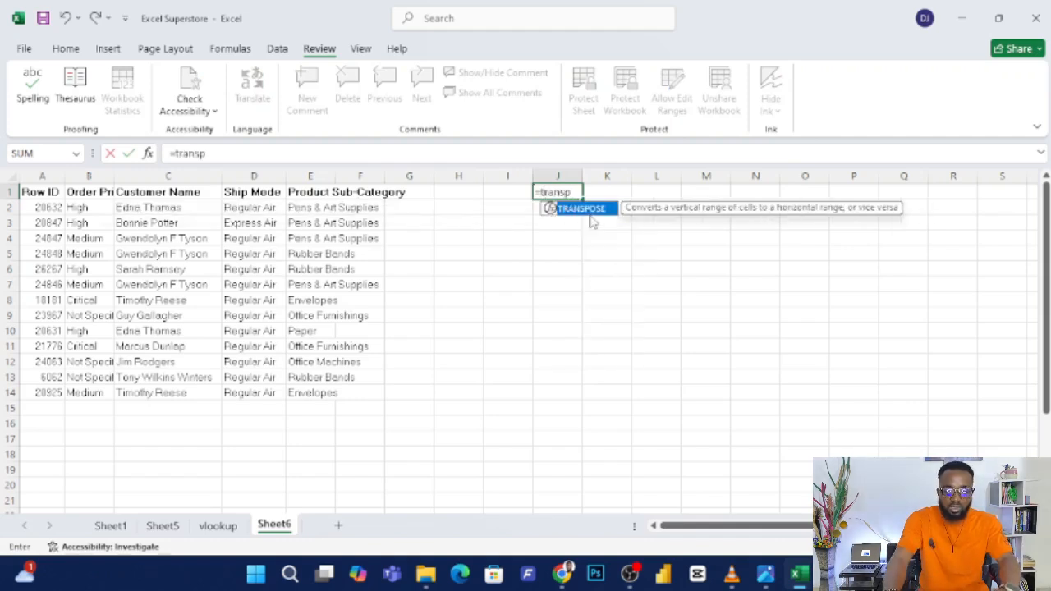
{"action": "double_click", "coordinate": [587, 209]}
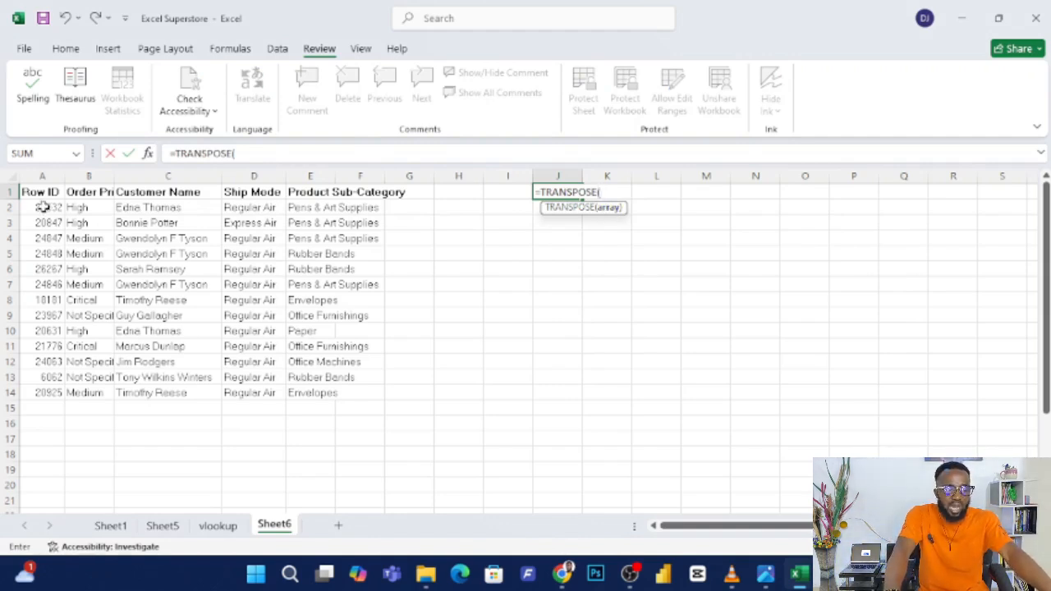
{"action": "left_click_drag", "start_coordinate": [31, 191], "coordinate": [348, 390]}
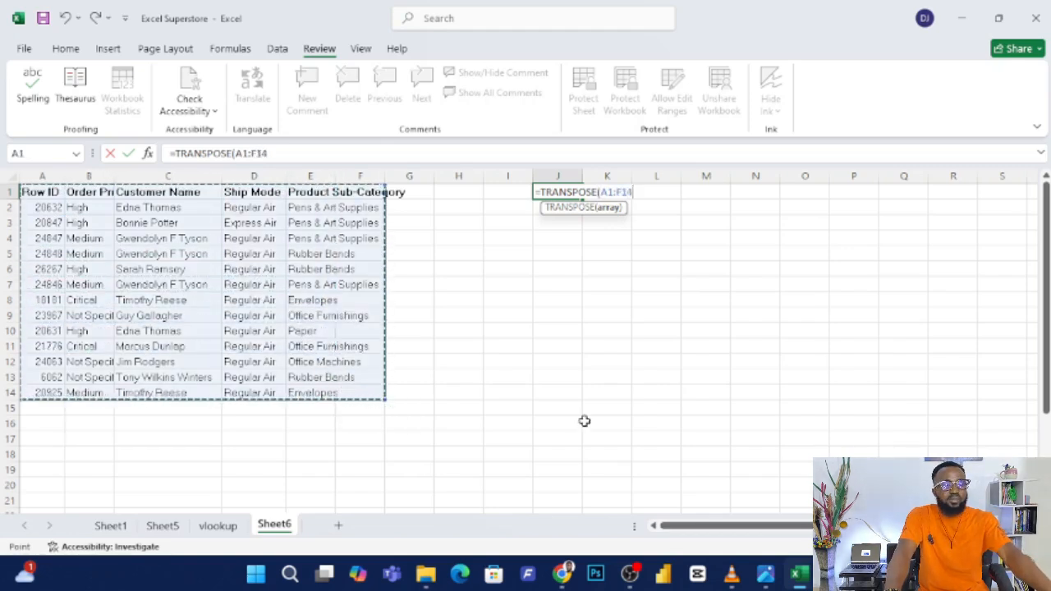
{"action": "type", "text": ")"}
{"action": "key", "text": "Return"}
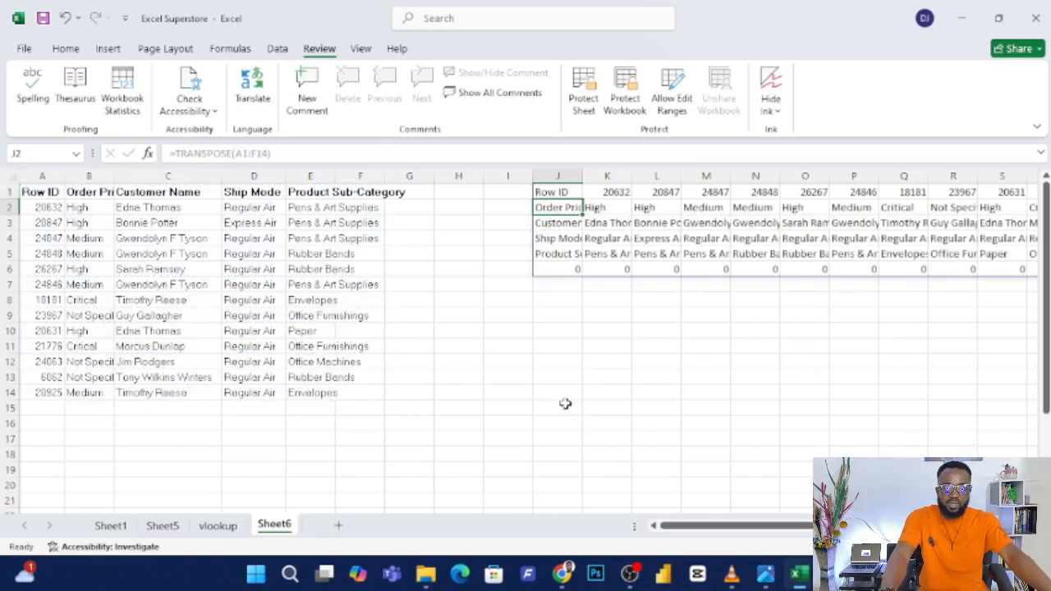
Fit the widths of columns J through S, which hold the transposed data, to their content
{"action": "left_click_drag", "start_coordinate": [741, 537], "coordinate": [697, 534]}
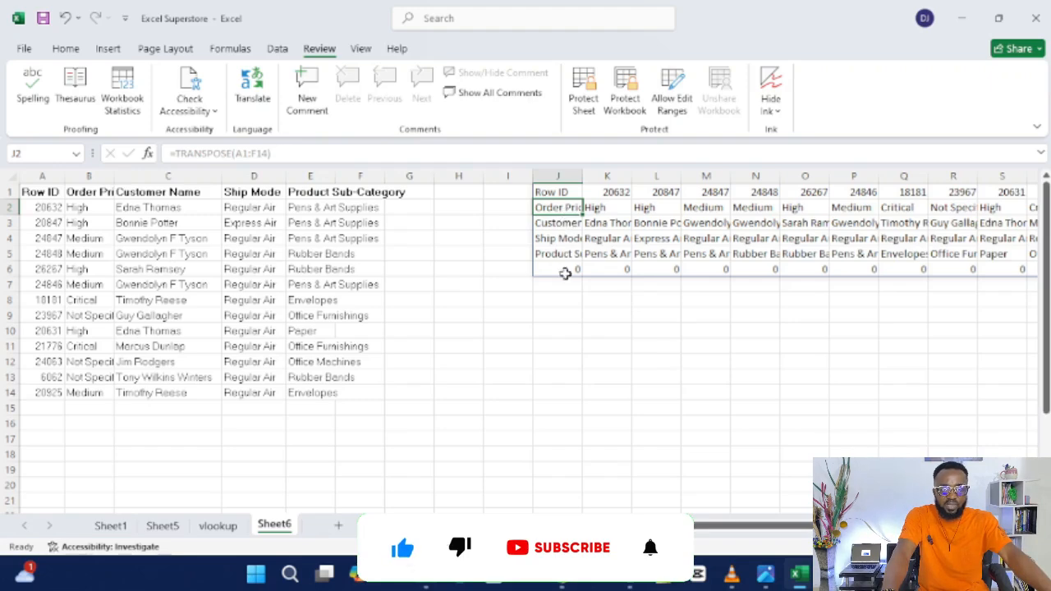
{"action": "left_click", "coordinate": [561, 176]}
{"action": "left_click_drag", "start_coordinate": [634, 189], "coordinate": [1001, 187]}
{"action": "left_click", "coordinate": [1001, 191]}
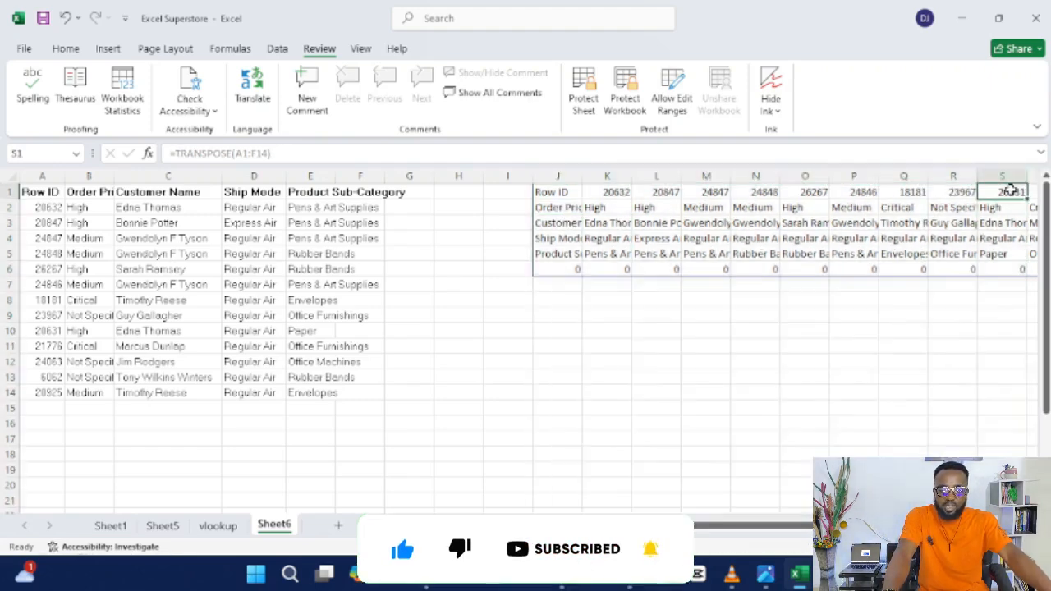
{"action": "left_click_drag", "start_coordinate": [557, 176], "coordinate": [999, 176]}
{"action": "double_click", "coordinate": [583, 170]}
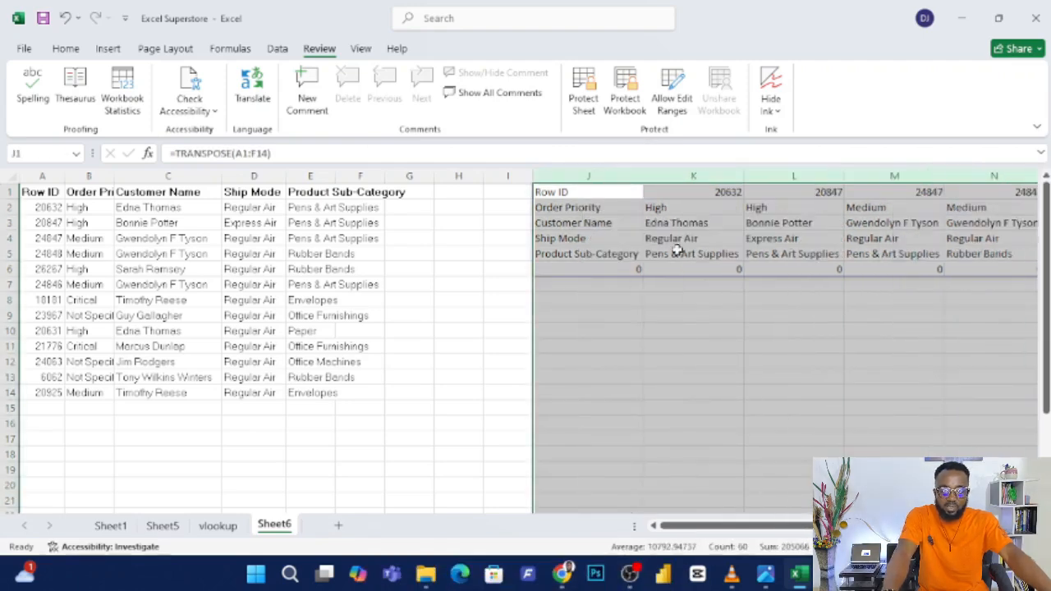
{"action": "left_click", "coordinate": [786, 327]}
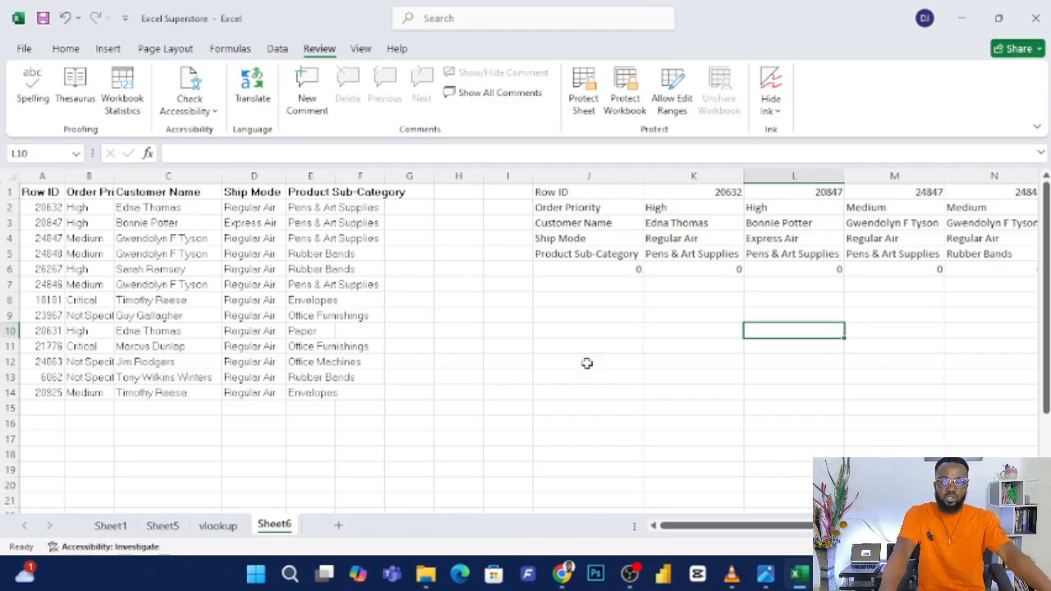
Count the characters of the Row ID in A2 with LEN in H2 and fill the formula down to H14
{"action": "left_click", "coordinate": [767, 577]}
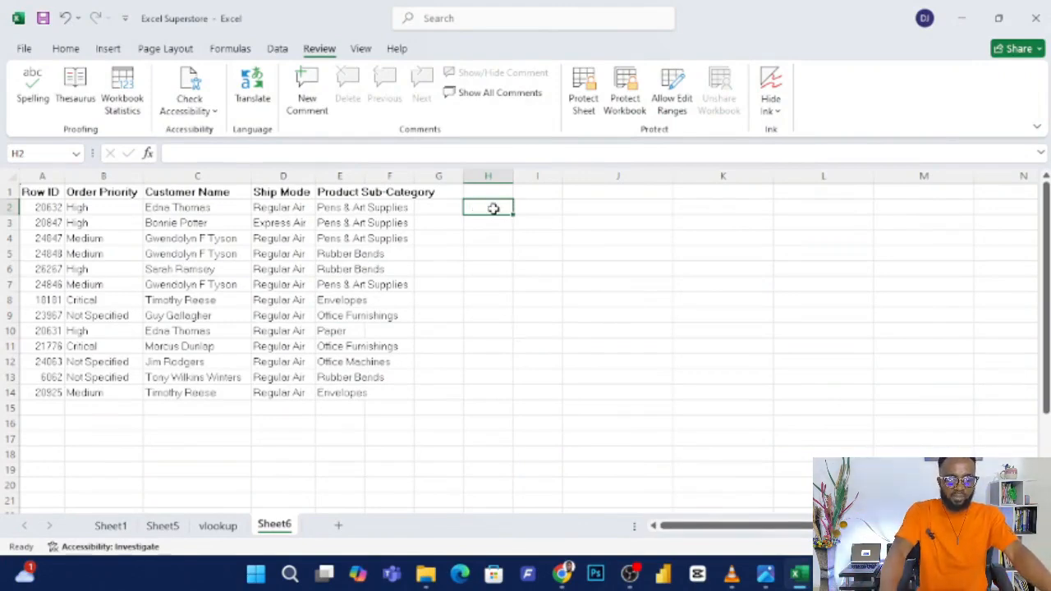
{"action": "type", "text": "="}
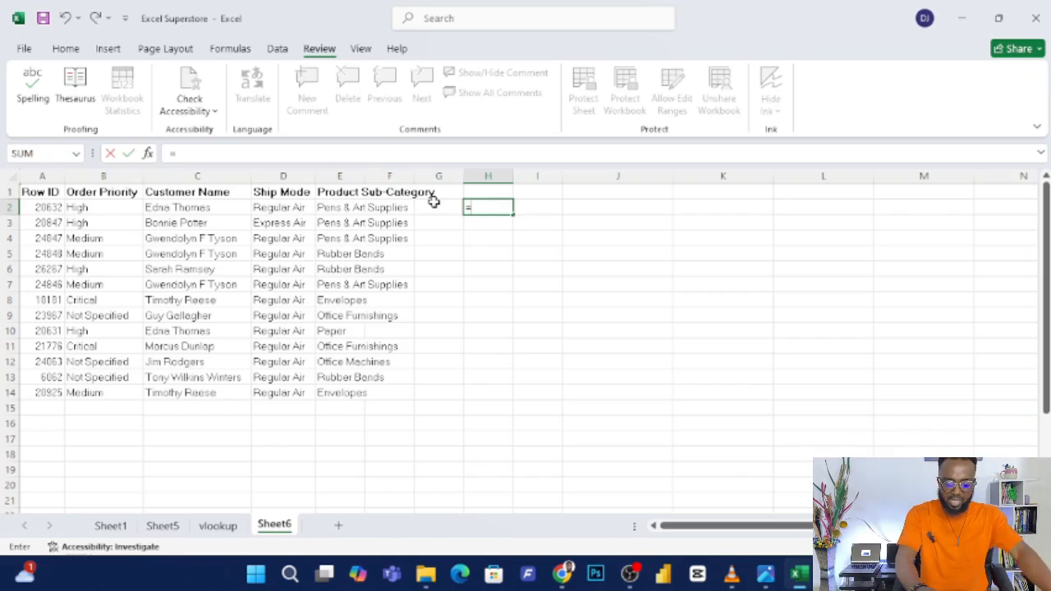
{"action": "type", "text": "len"}
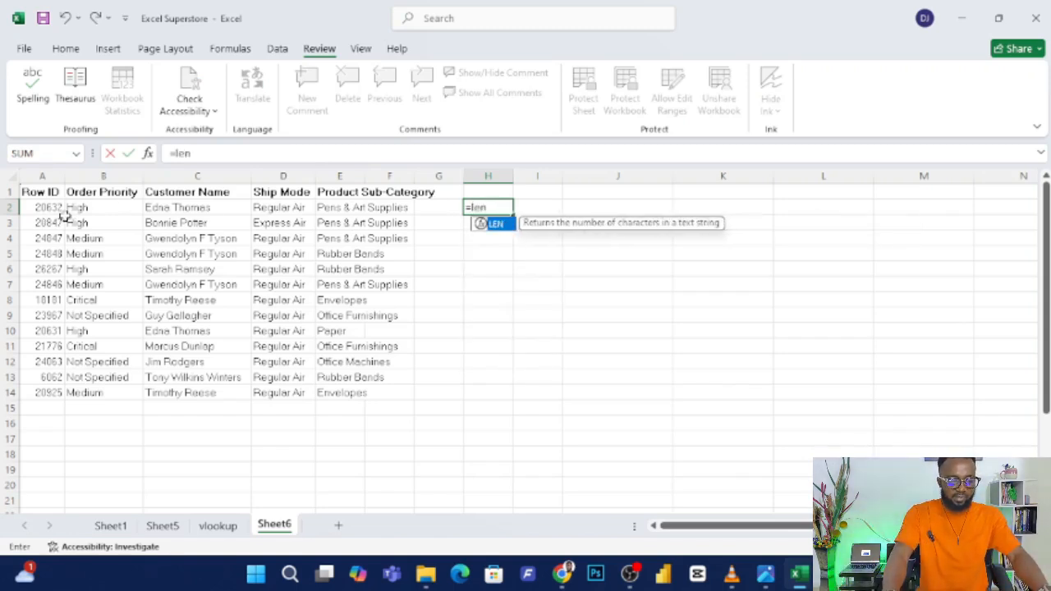
{"action": "double_click", "coordinate": [497, 223]}
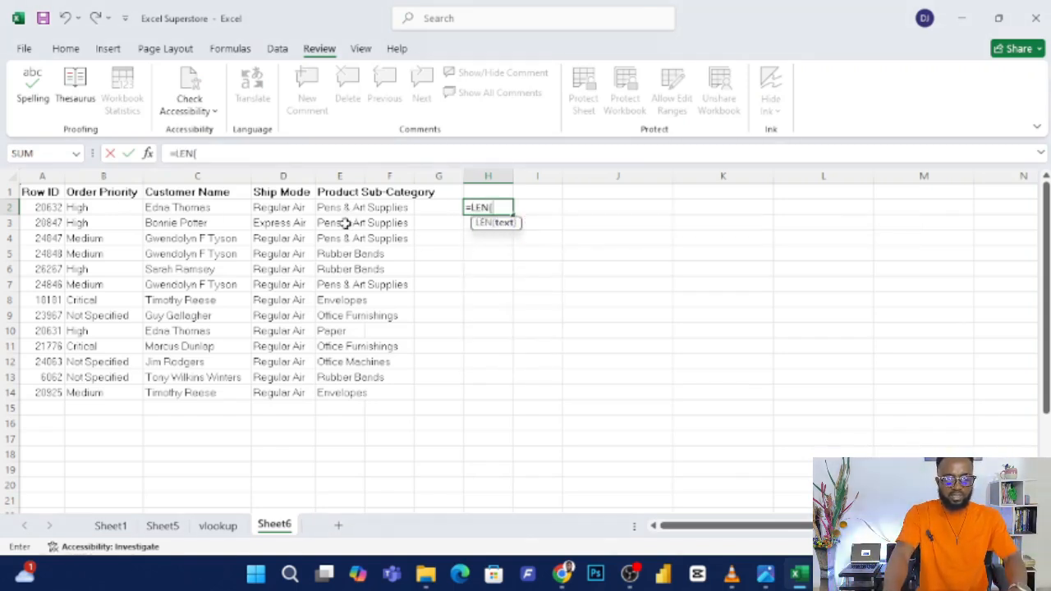
{"action": "left_click", "coordinate": [50, 206]}
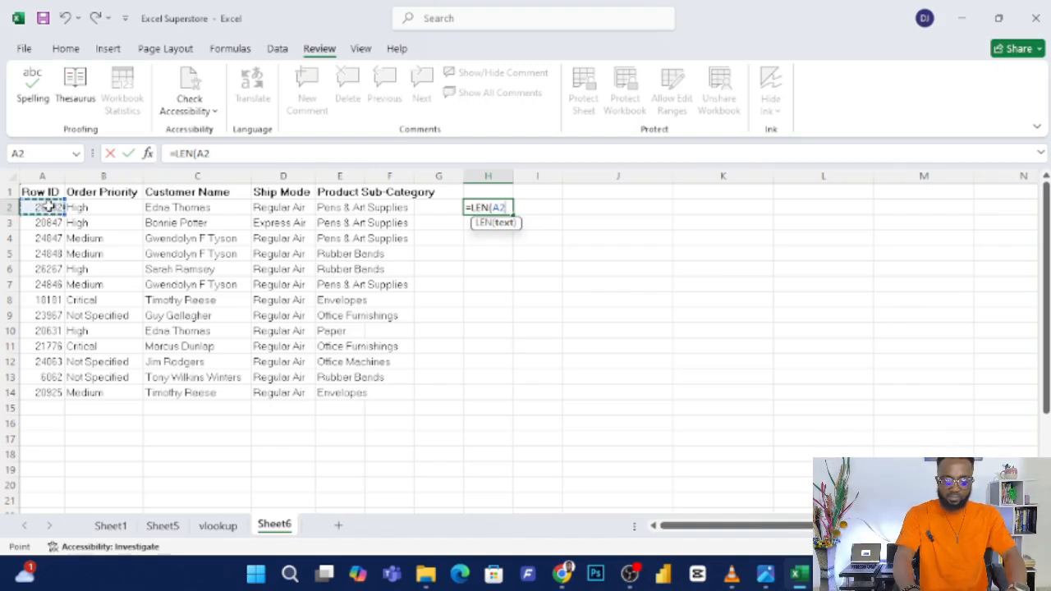
{"action": "key", "text": "Return"}
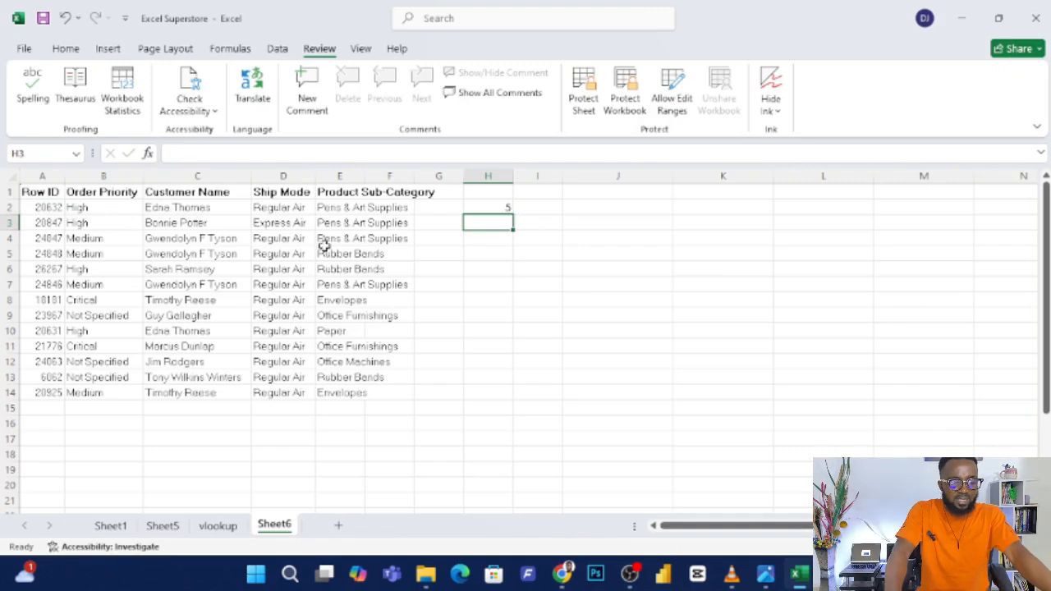
{"action": "left_click", "coordinate": [507, 210]}
{"action": "left_click_drag", "start_coordinate": [510, 215], "coordinate": [519, 371]}
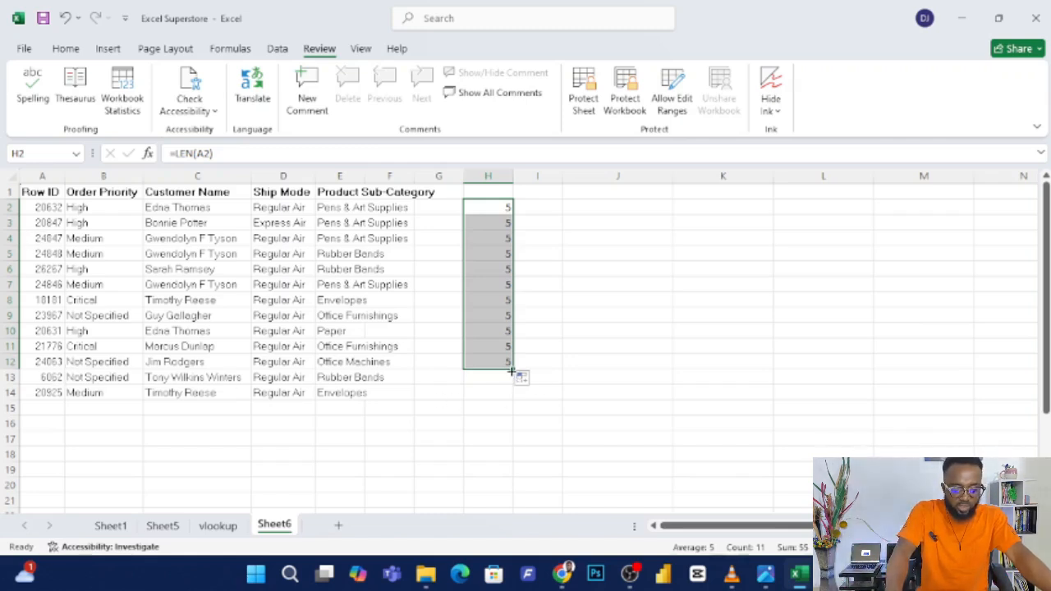
{"action": "left_click_drag", "start_coordinate": [512, 369], "coordinate": [513, 400]}
Count the characters of all customer names in C2:C14 with a single LEN formula in I2
{"action": "left_click", "coordinate": [547, 210]}
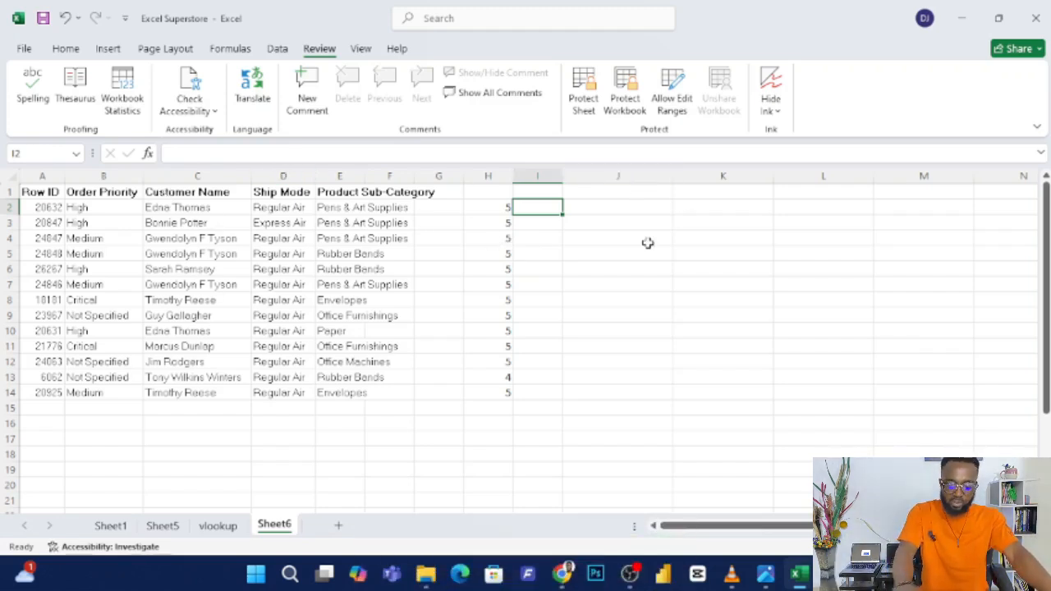
{"action": "type", "text": "=len"}
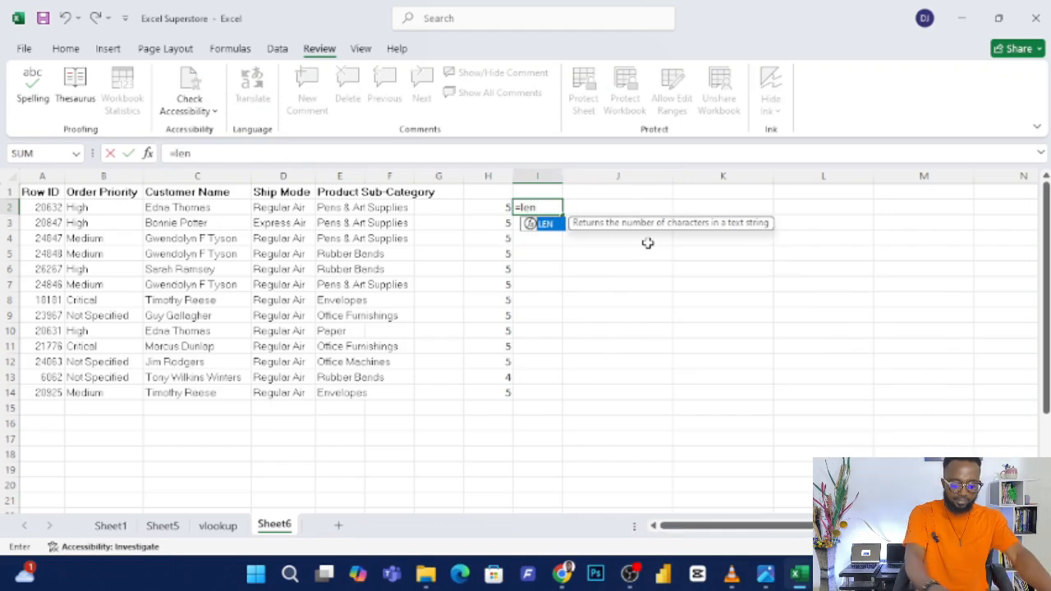
{"action": "type", "text": "("}
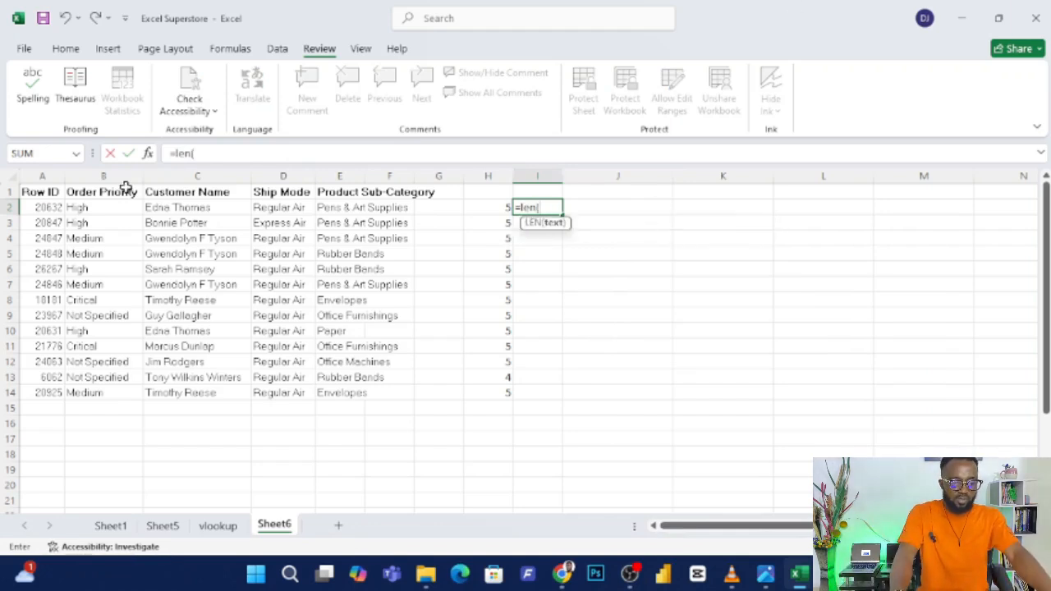
{"action": "left_click_drag", "start_coordinate": [228, 207], "coordinate": [230, 394]}
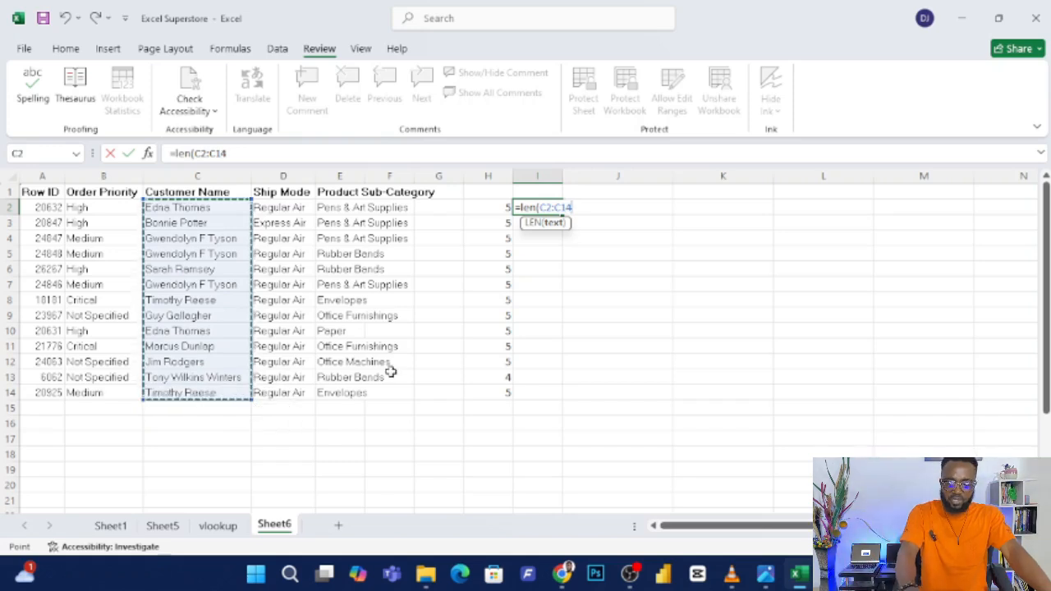
{"action": "key", "text": "Return"}
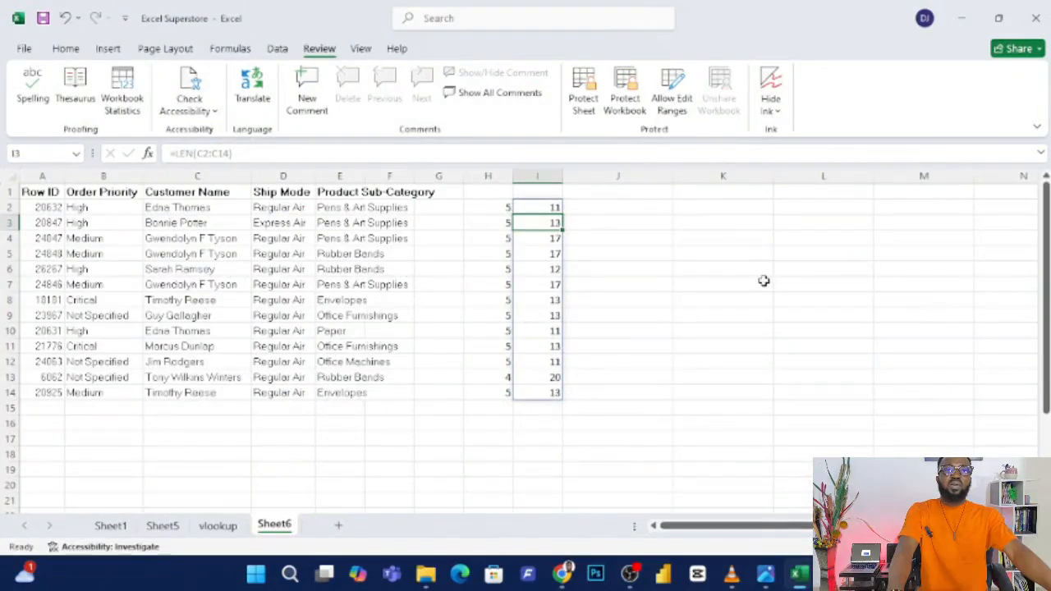
Join the Row ID in A2 and the order priority in B2 with CONCAT in J2 and fill the formula down the column
{"action": "left_click", "coordinate": [620, 206]}
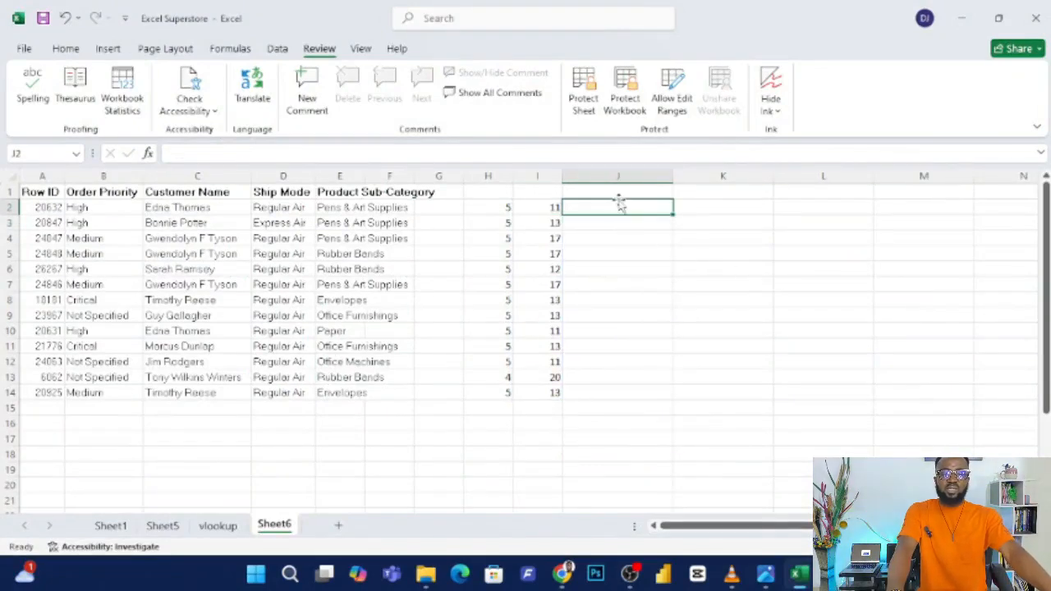
{"action": "left_click", "coordinate": [618, 194]}
{"action": "left_click", "coordinate": [617, 220]}
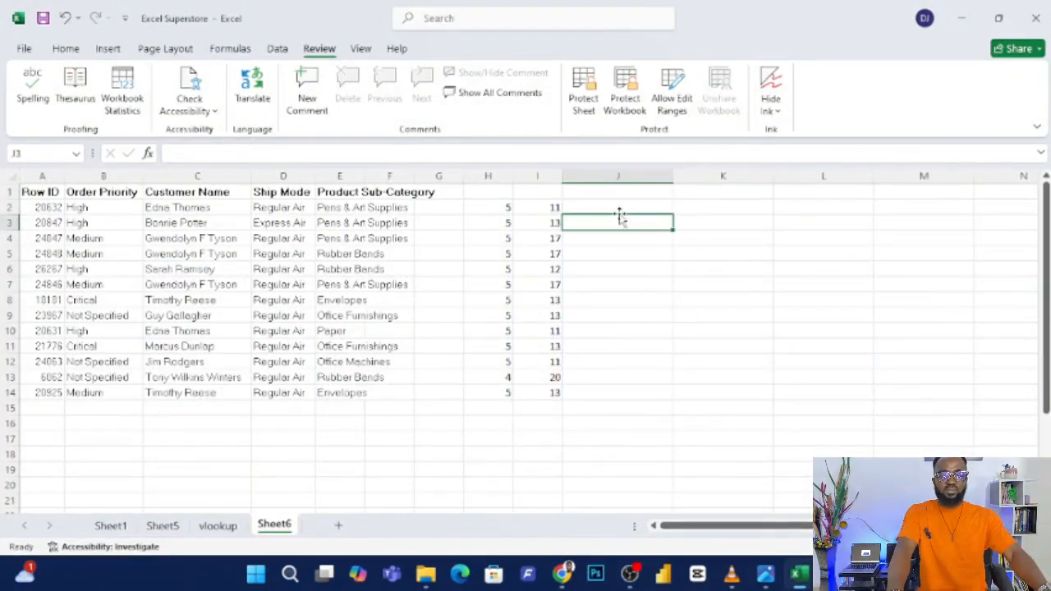
{"action": "left_click", "coordinate": [620, 209]}
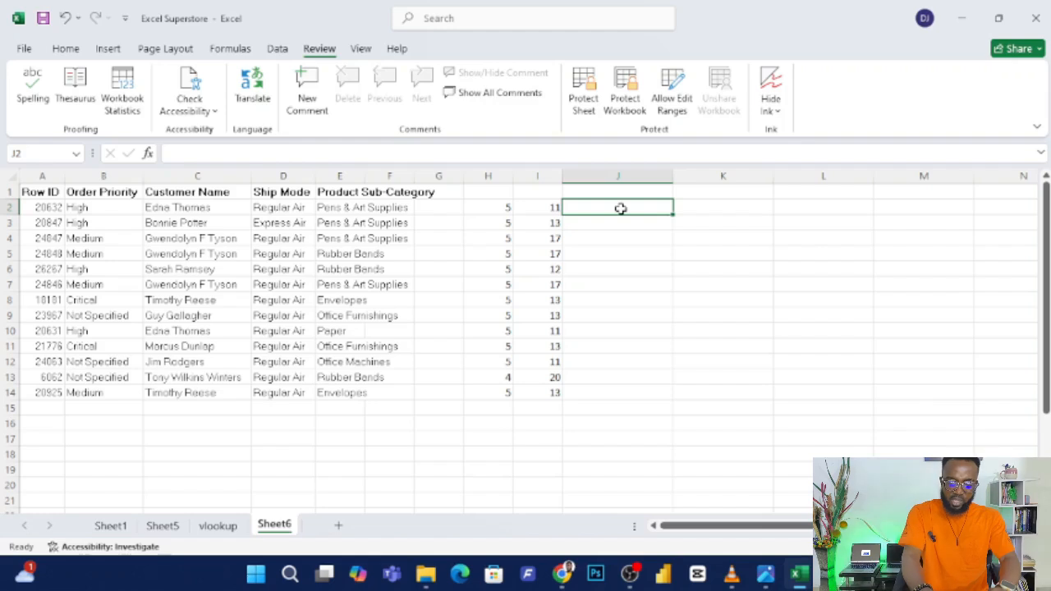
{"action": "type", "text": "="}
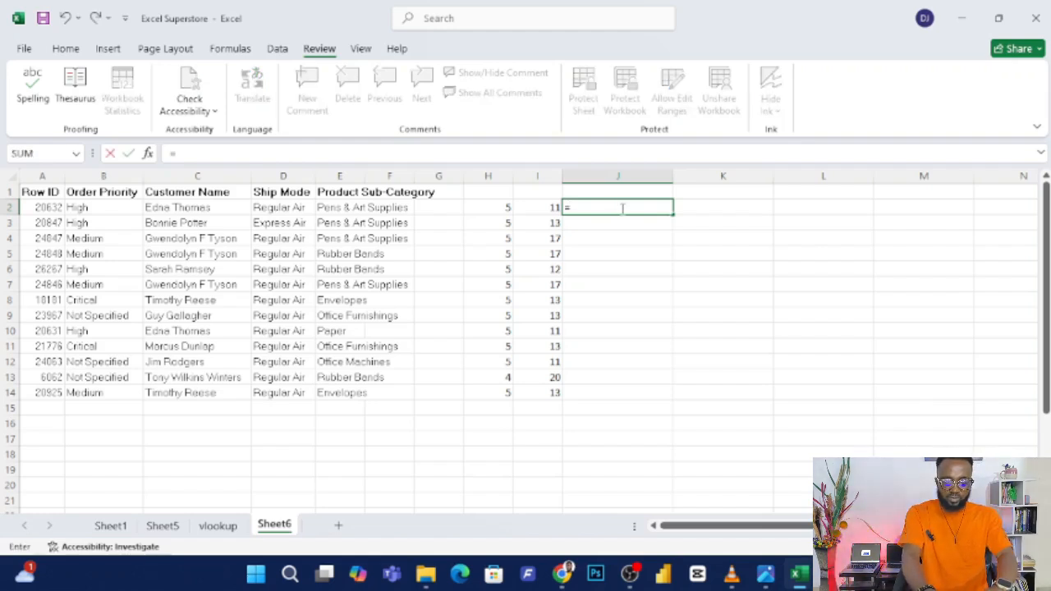
{"action": "type", "text": "con"}
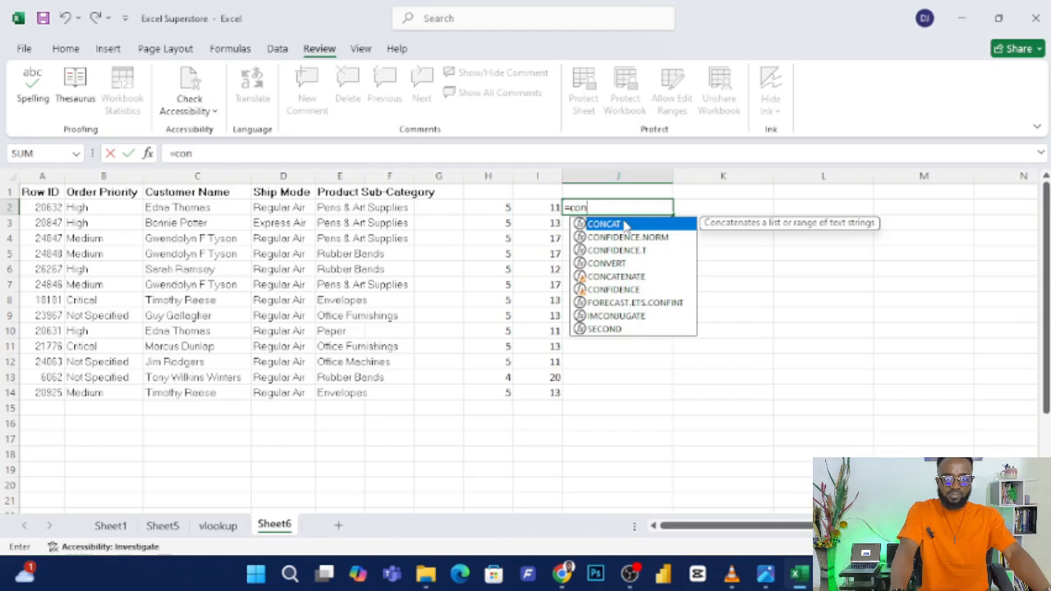
{"action": "double_click", "coordinate": [625, 224]}
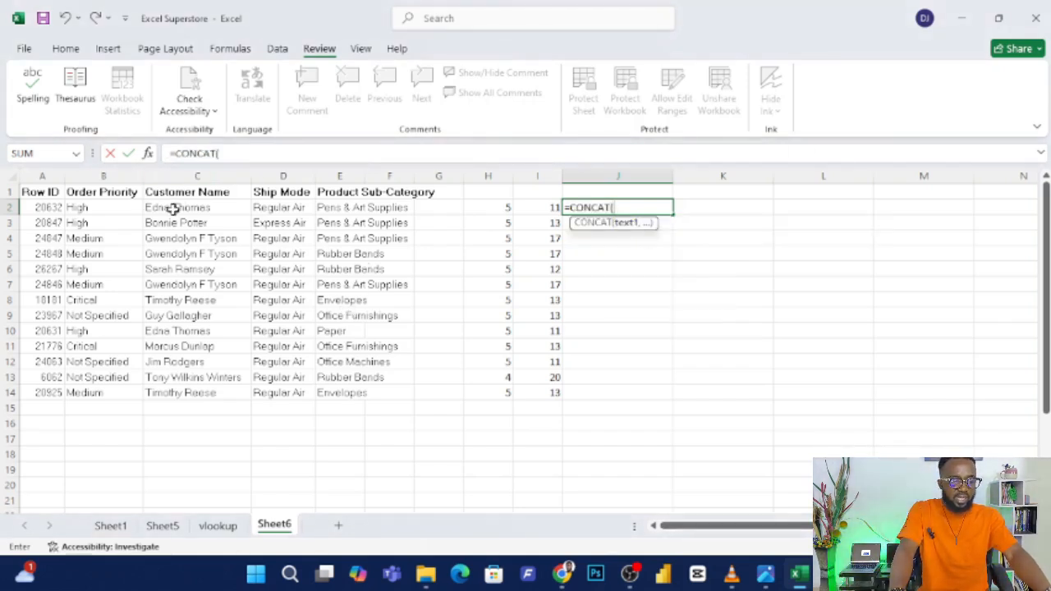
{"action": "left_click", "coordinate": [46, 207]}
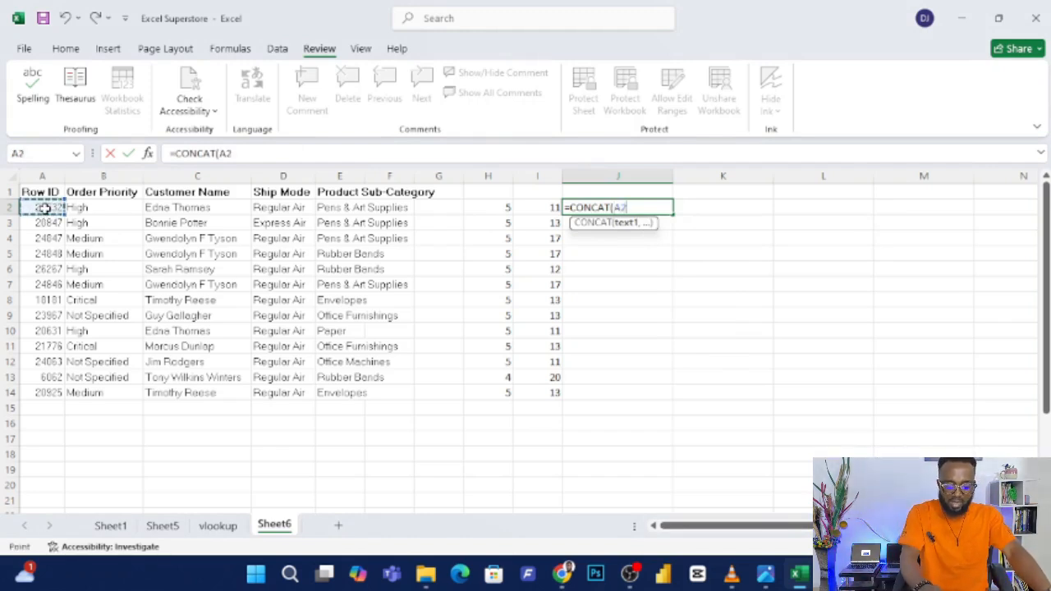
{"action": "type", "text": ","}
{"action": "left_click", "coordinate": [86, 207]}
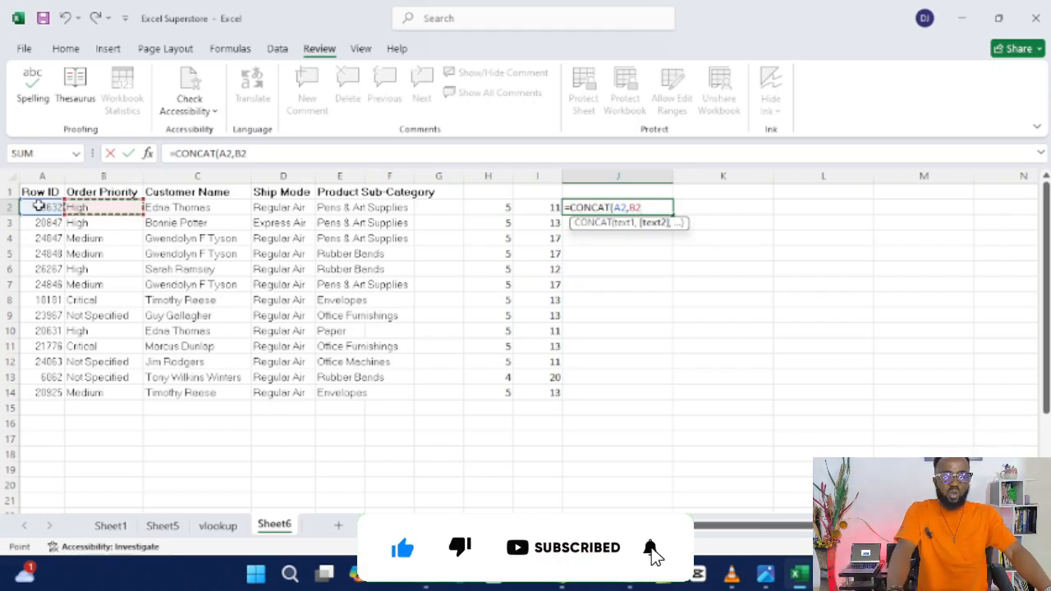
{"action": "key", "text": "Return"}
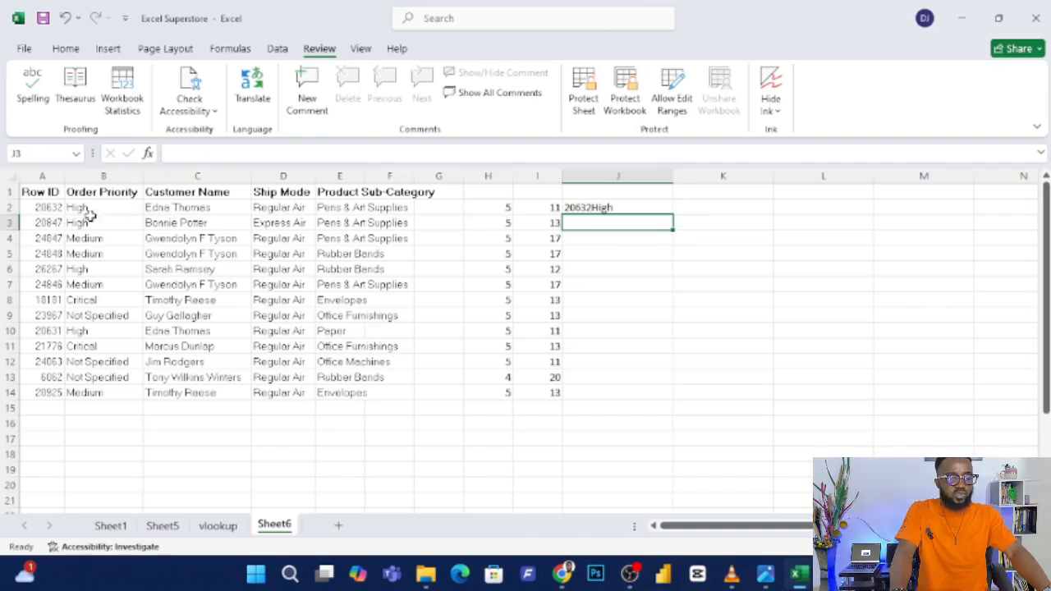
{"action": "left_click", "coordinate": [602, 210]}
{"action": "left_click_drag", "start_coordinate": [673, 214], "coordinate": [667, 396]}
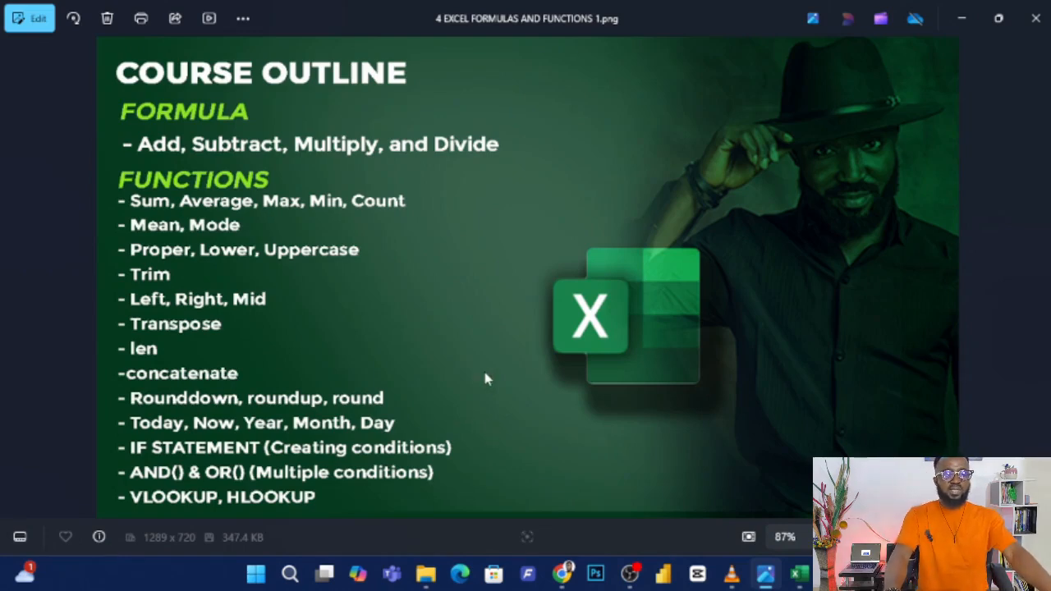
Return to Excel, round the unit price in A2 up to one decimal with ROUNDUP in C2, and fill the formula down to C20
{"action": "left_click", "coordinate": [962, 17]}
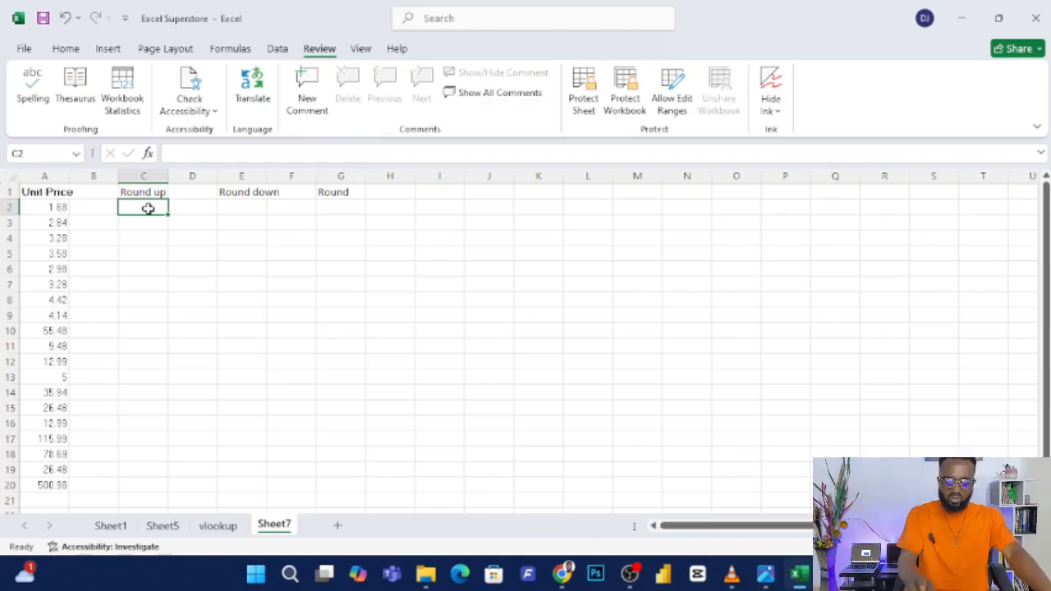
{"action": "type", "text": "="}
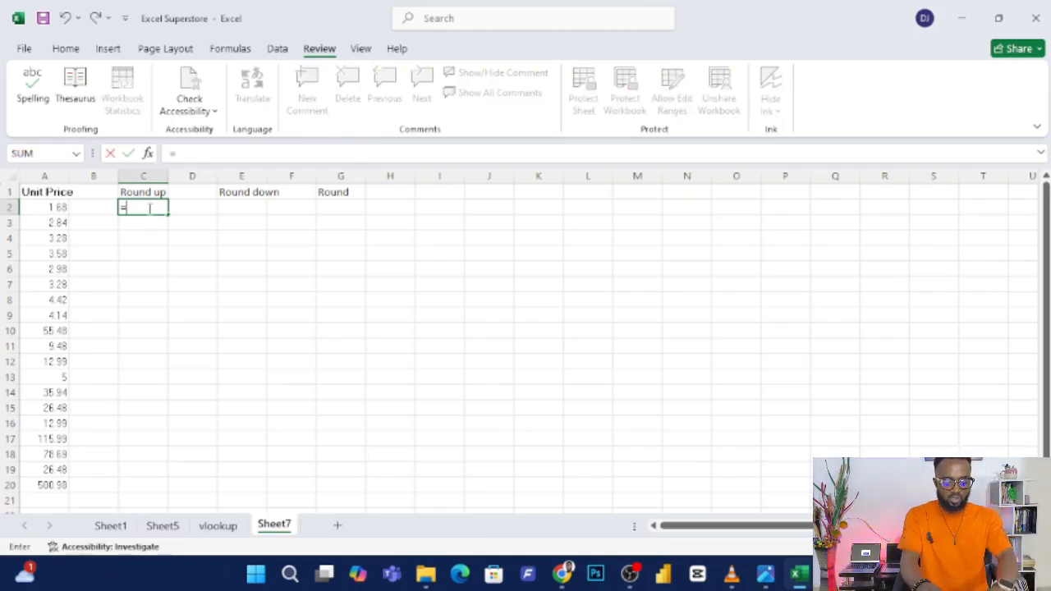
{"action": "type", "text": "roun"}
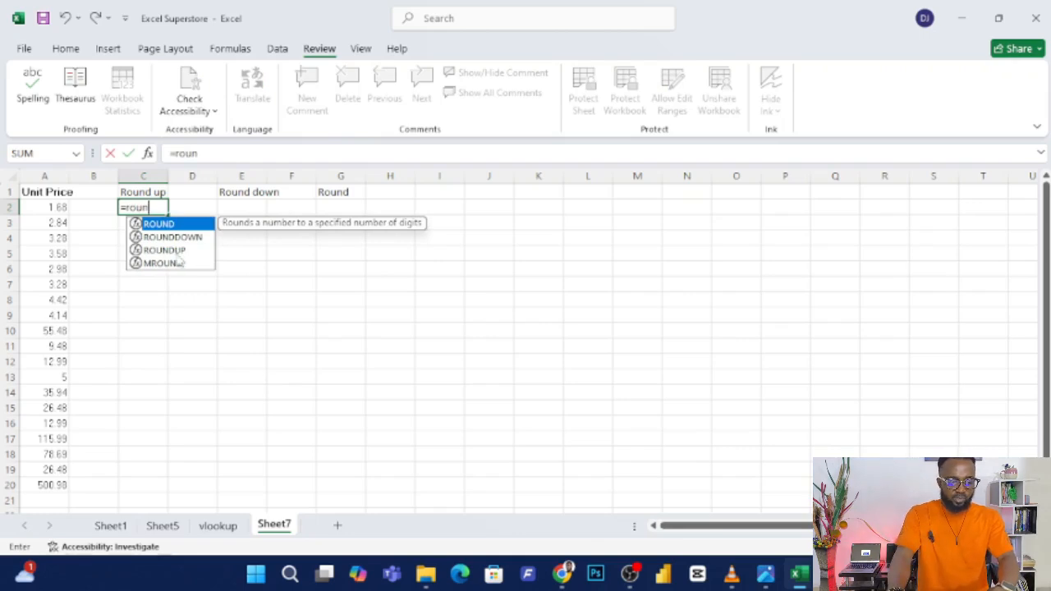
{"action": "double_click", "coordinate": [164, 249]}
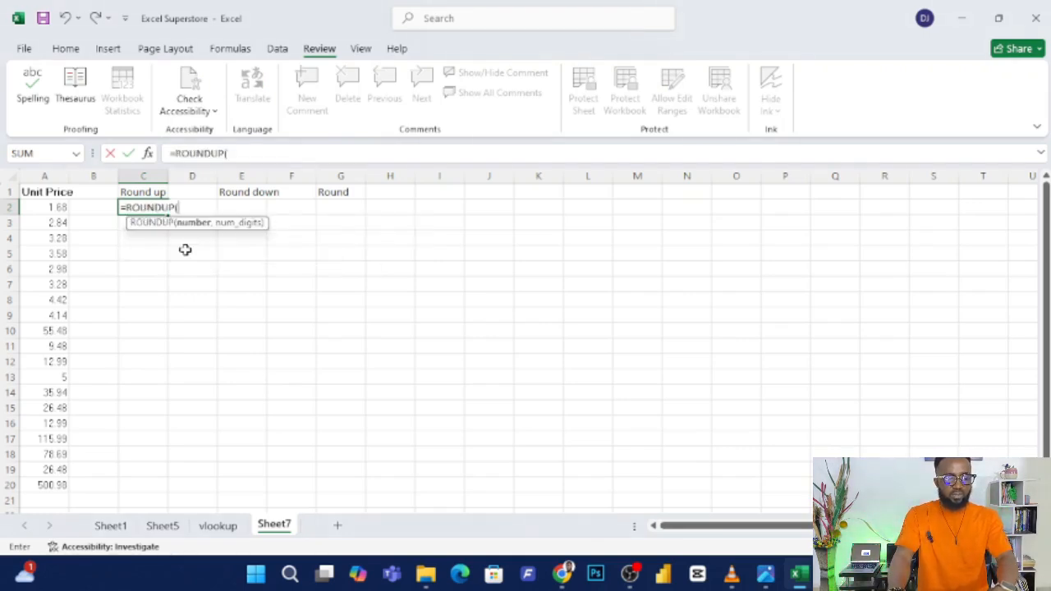
{"action": "left_click", "coordinate": [63, 210]}
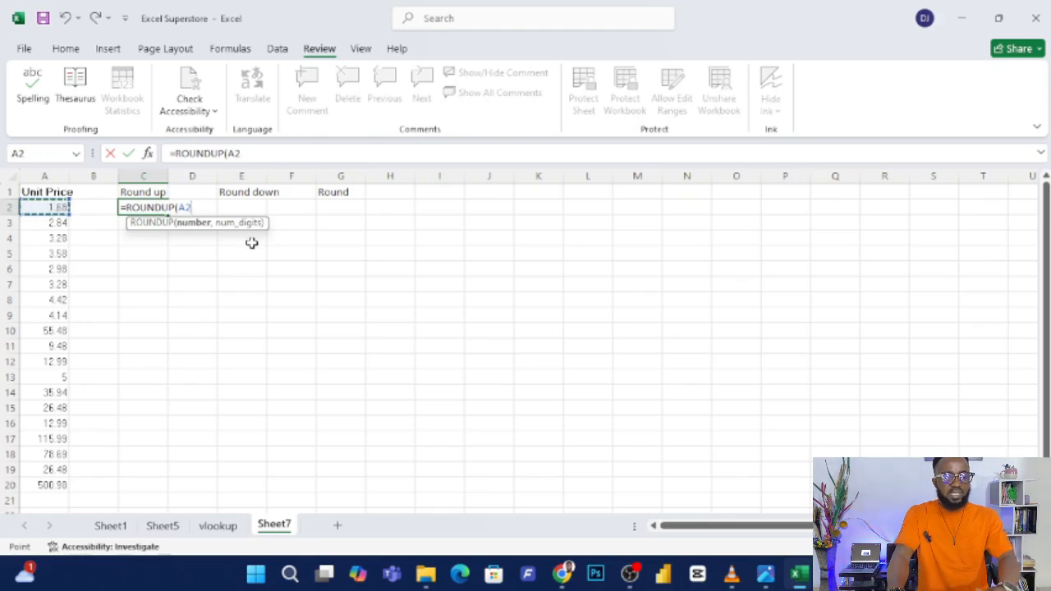
{"action": "type", "text": ",1"}
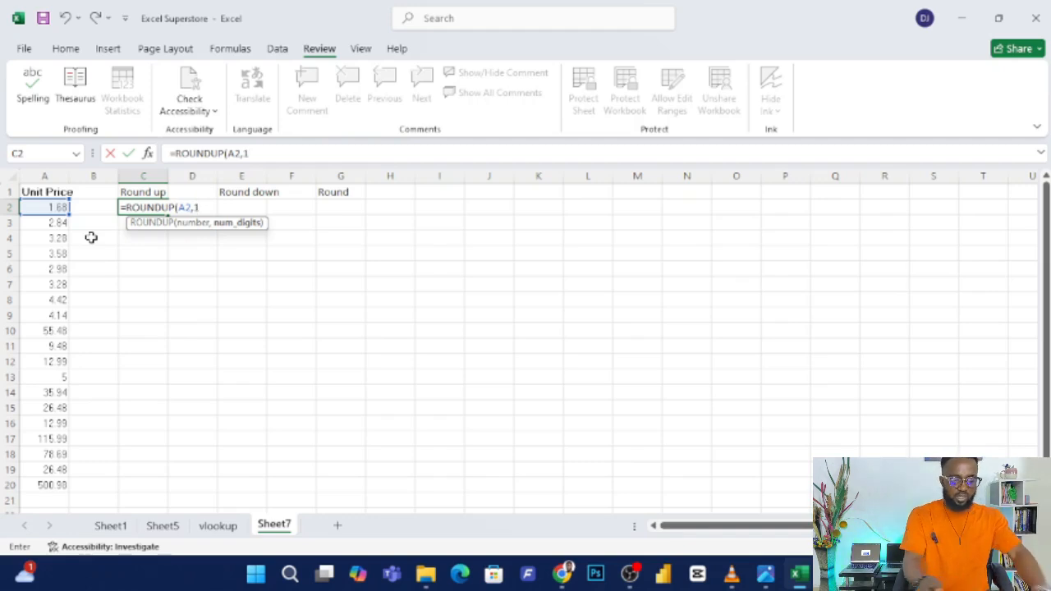
{"action": "key", "text": "Return"}
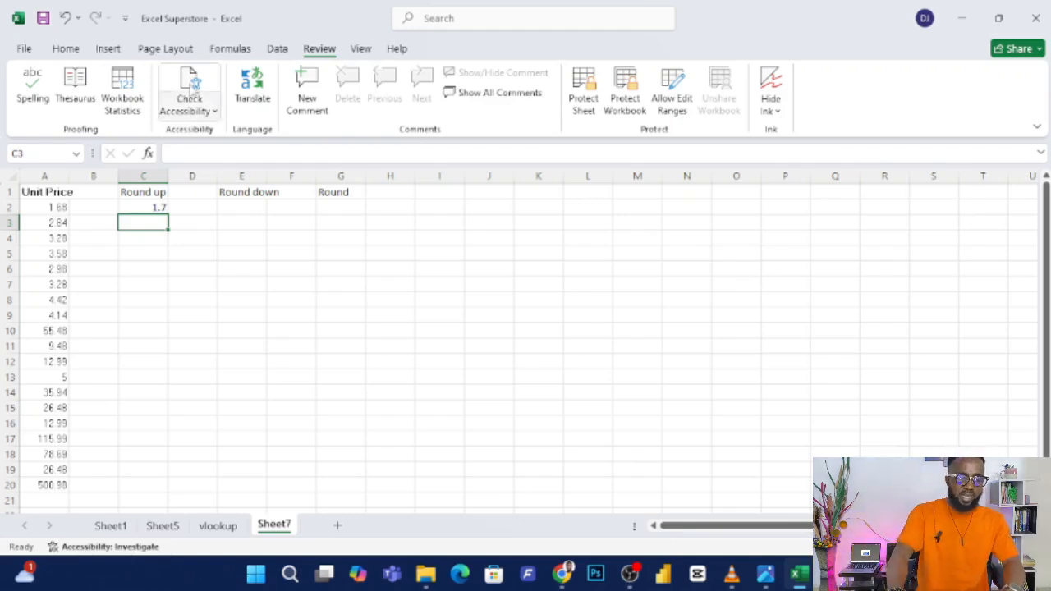
{"action": "left_click", "coordinate": [161, 210]}
{"action": "left_click_drag", "start_coordinate": [165, 215], "coordinate": [146, 493]}
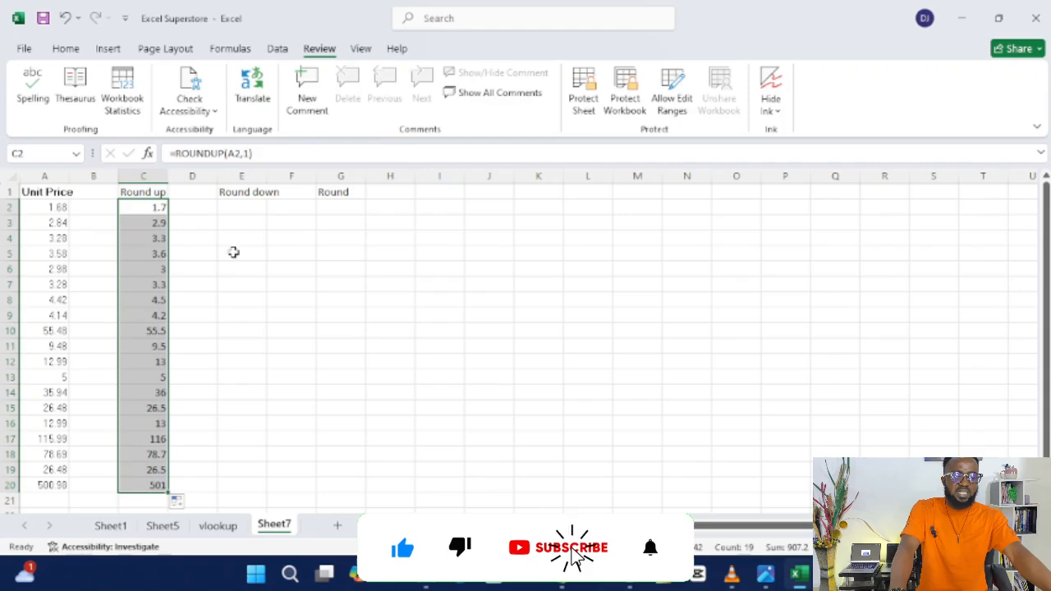
Round the unit price in A2 down to one decimal with ROUNDDOWN in E2 and fill the formula down to E20
{"action": "left_click_drag", "start_coordinate": [238, 212], "coordinate": [238, 239]}
{"action": "left_click", "coordinate": [238, 212]}
{"action": "type", "text": "="}
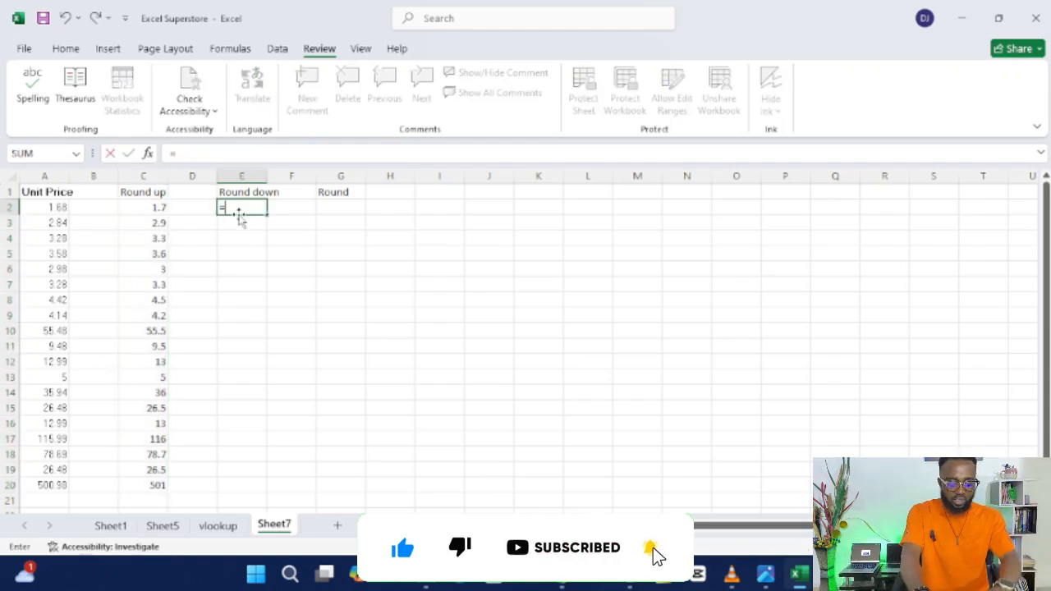
{"action": "type", "text": "roun"}
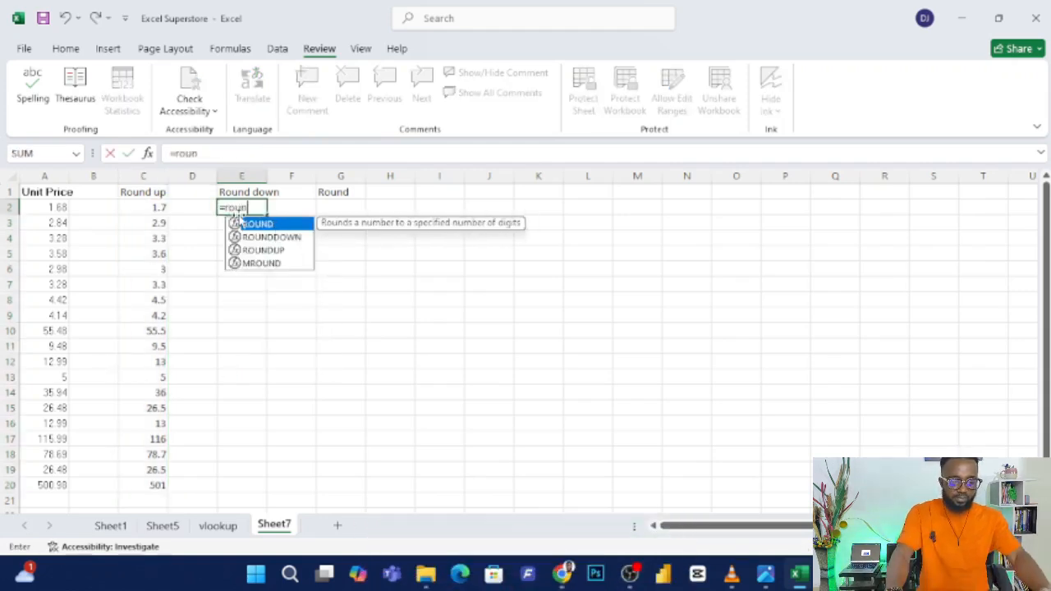
{"action": "double_click", "coordinate": [271, 236]}
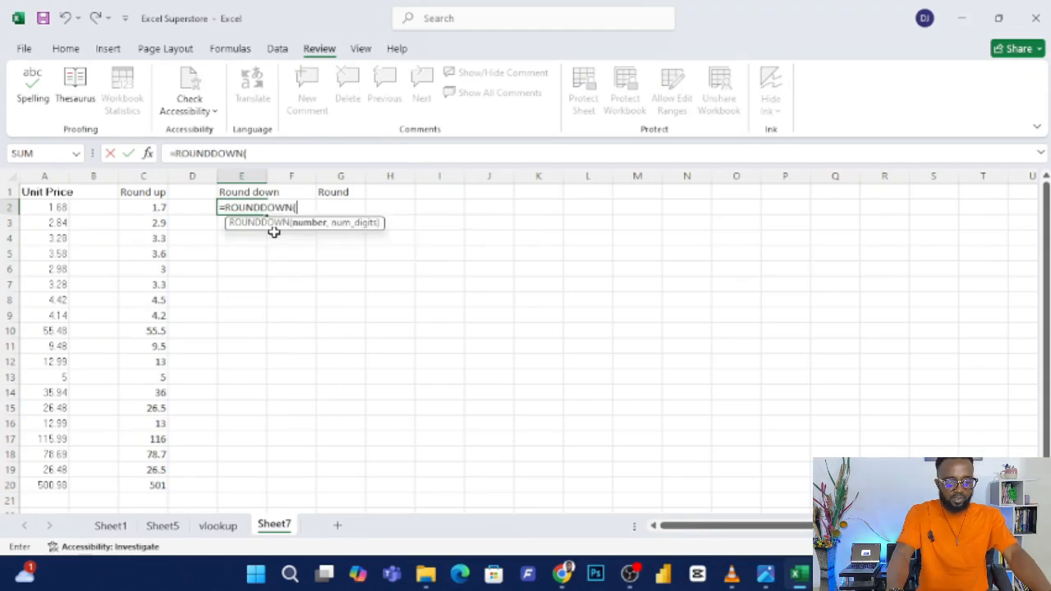
{"action": "left_click", "coordinate": [59, 209]}
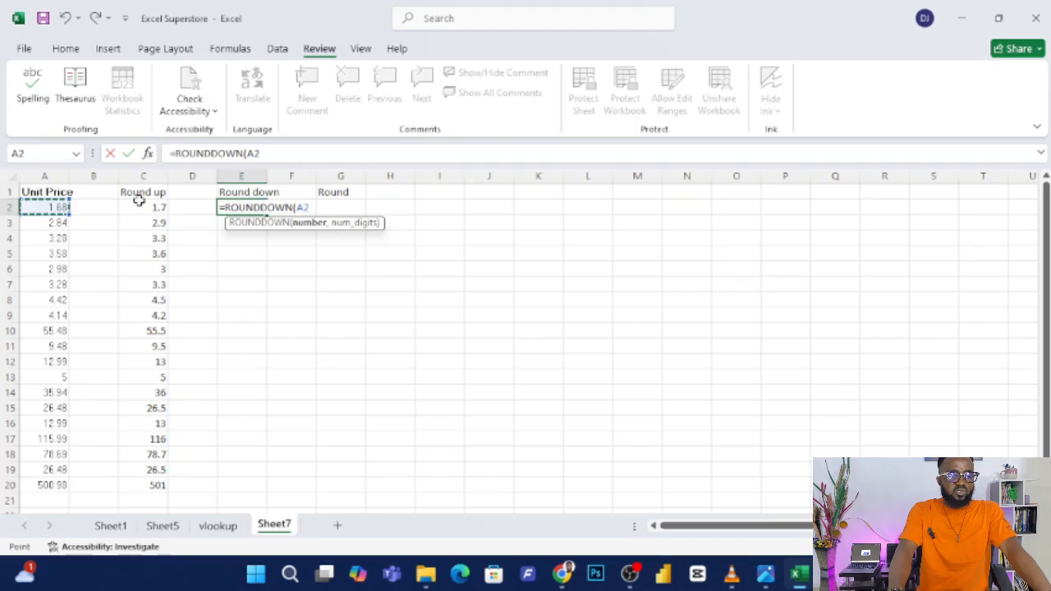
{"action": "type", "text": ",1"}
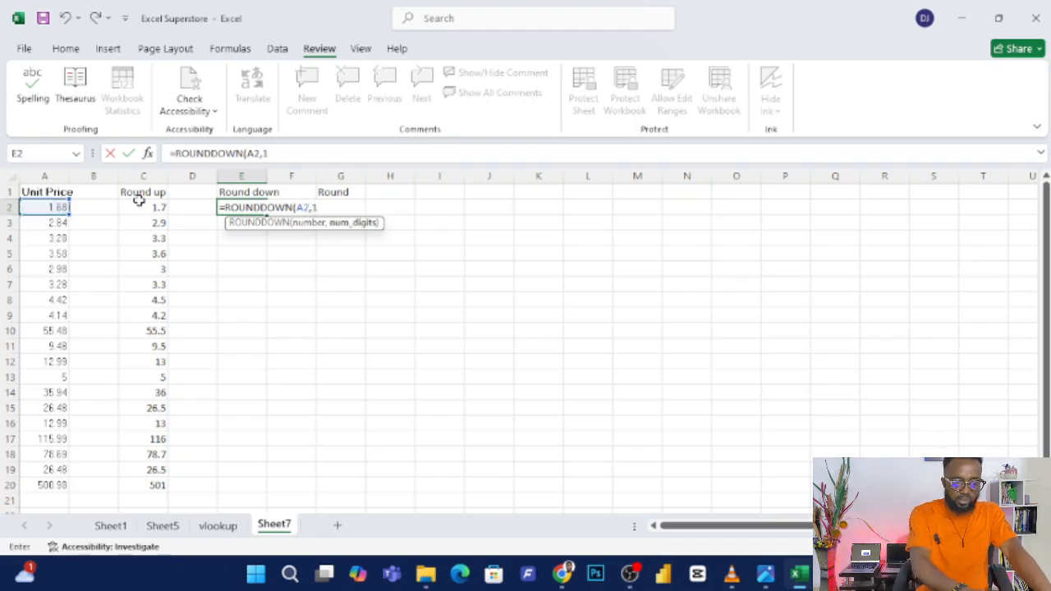
{"action": "key", "text": "Return"}
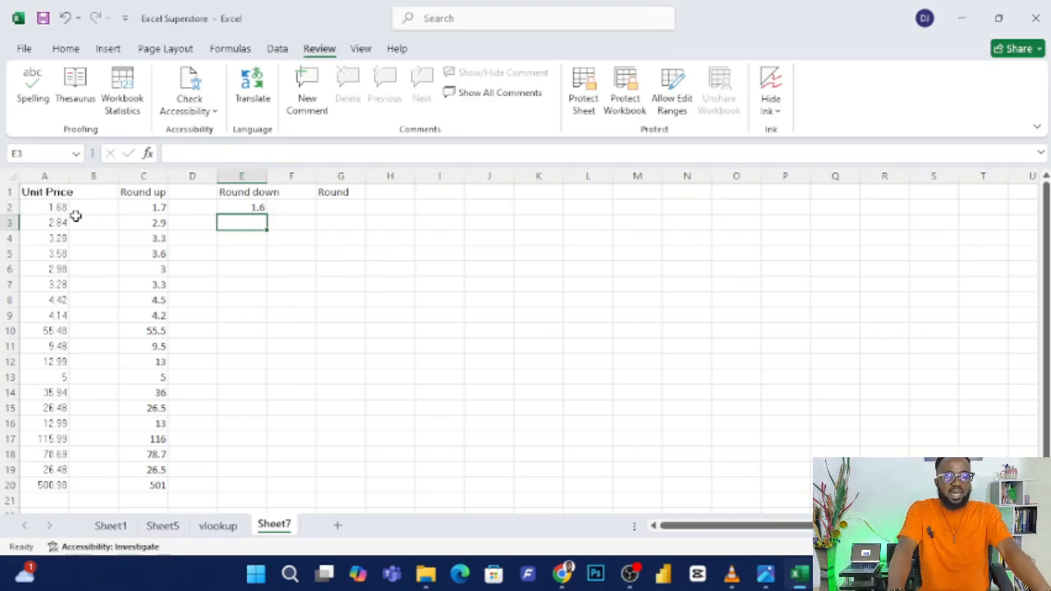
{"action": "left_click", "coordinate": [248, 208]}
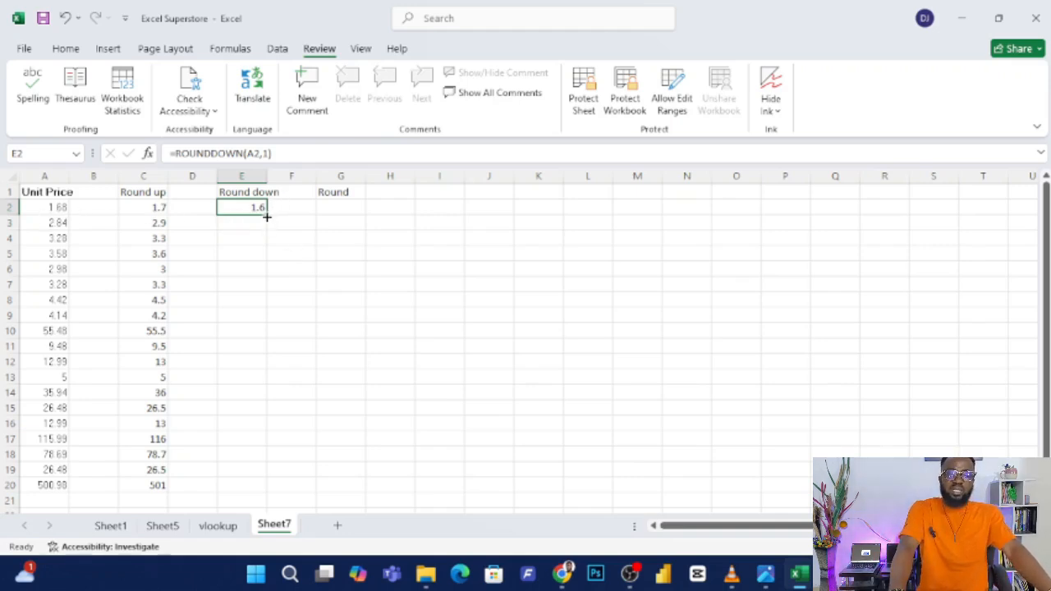
{"action": "left_click_drag", "start_coordinate": [266, 216], "coordinate": [258, 495]}
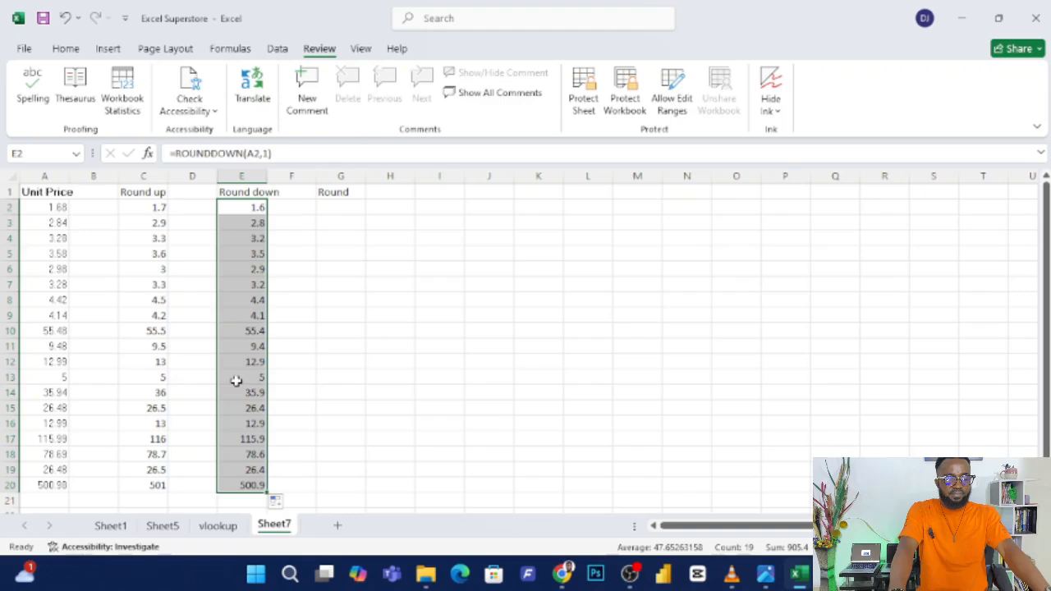
Round the unit price in A2 to zero decimals with ROUND in G2 and fill the formula down to G20
{"action": "left_click", "coordinate": [343, 205]}
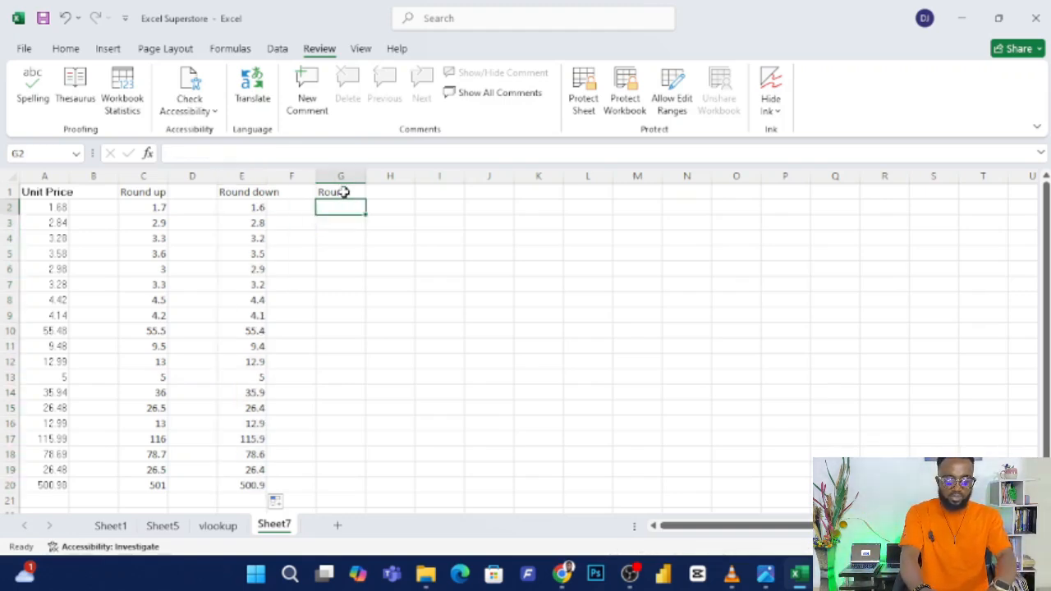
{"action": "type", "text": "=ro"}
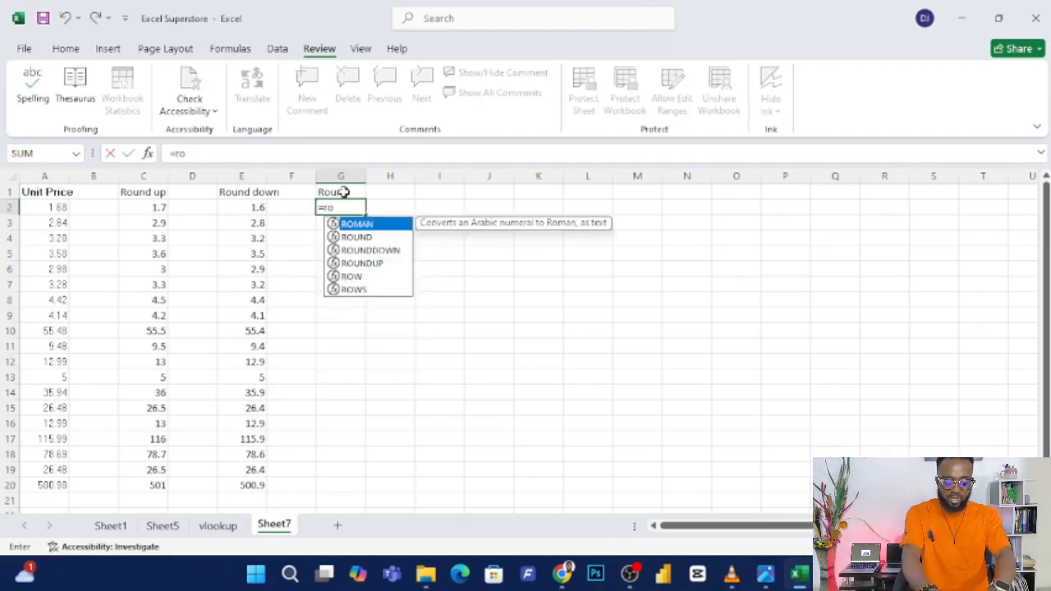
{"action": "type", "text": "und"}
{"action": "double_click", "coordinate": [346, 225]}
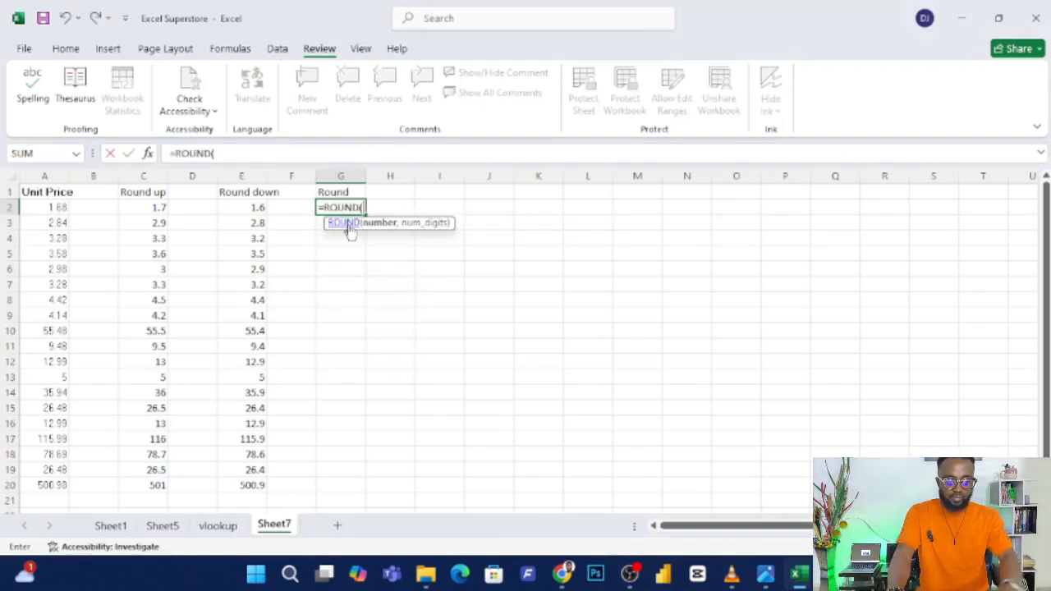
{"action": "left_click", "coordinate": [49, 209]}
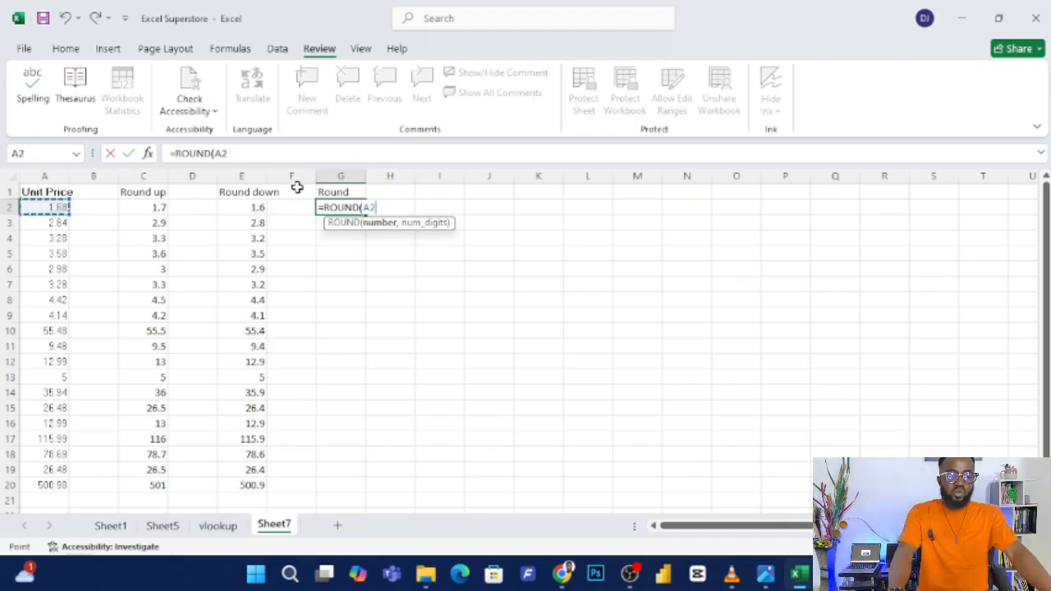
{"action": "type", "text": ",0"}
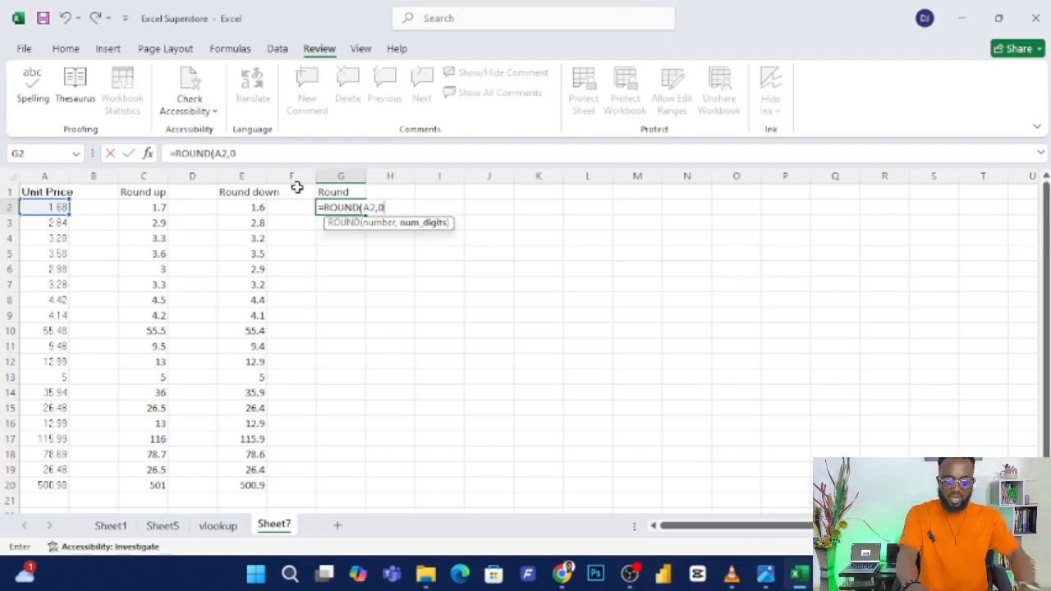
{"action": "key", "text": "Return"}
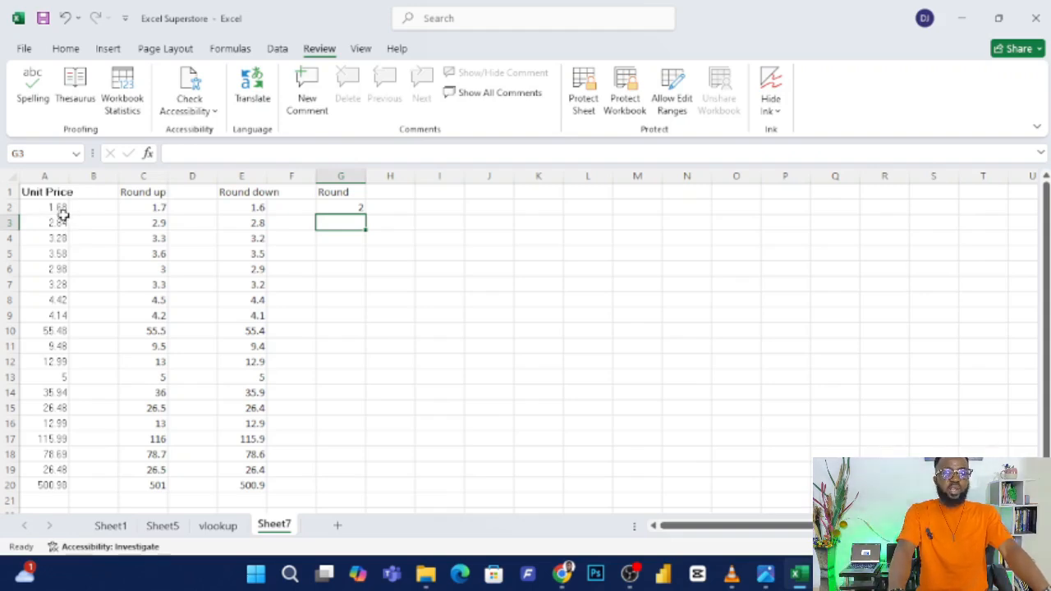
{"action": "left_click", "coordinate": [360, 208]}
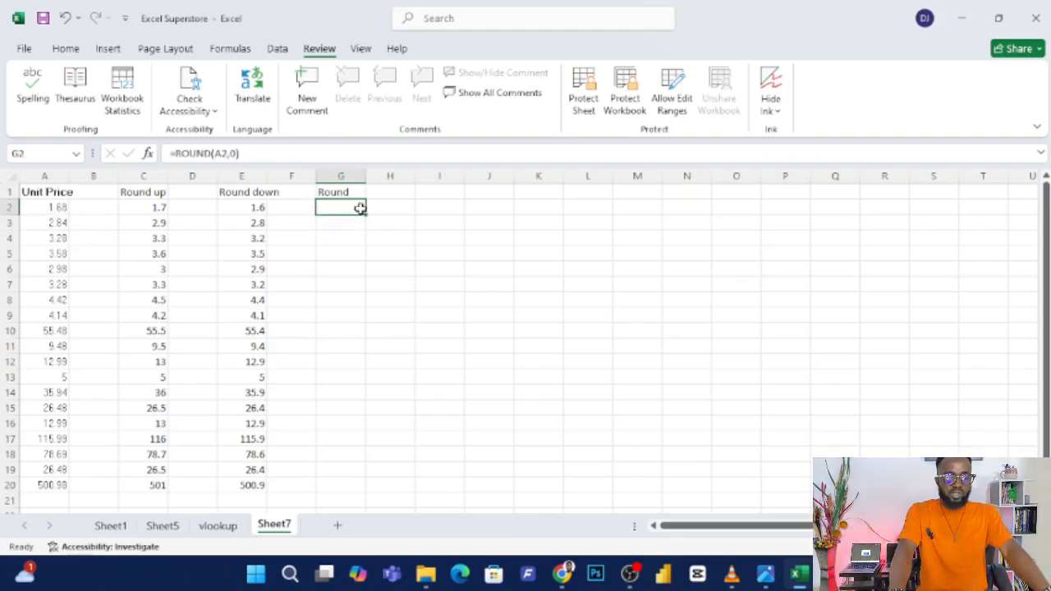
{"action": "left_click_drag", "start_coordinate": [364, 214], "coordinate": [354, 485]}
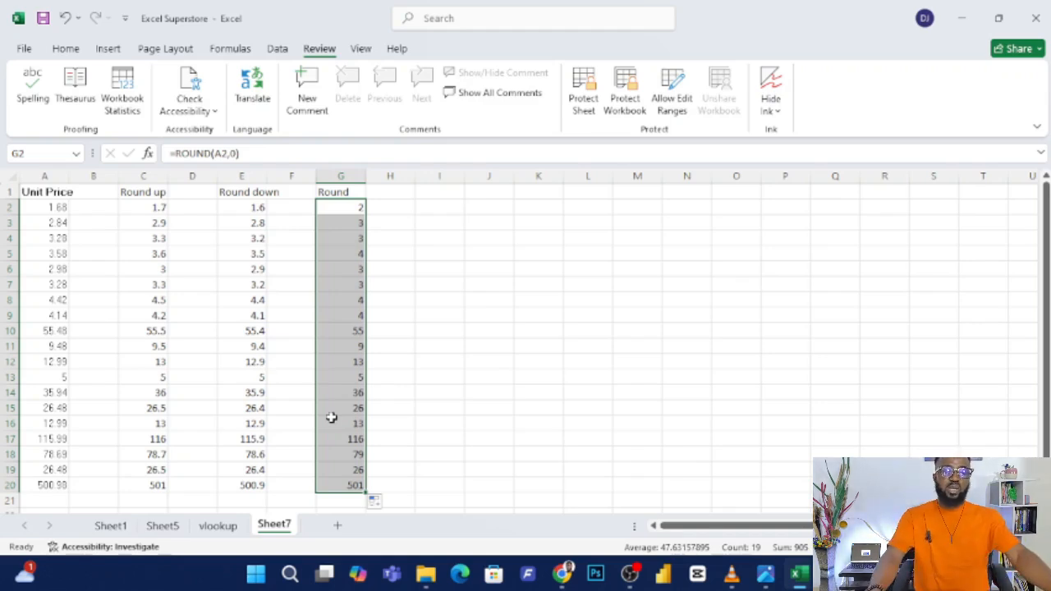
{"action": "left_click", "coordinate": [522, 332]}
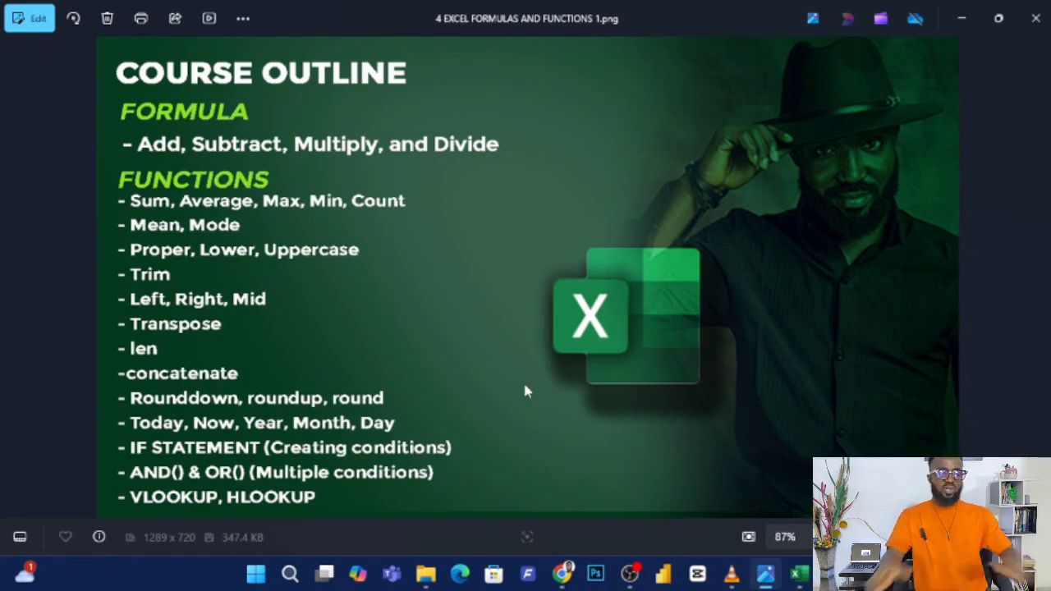
Return to Excel and insert the current date as a static value in C2 of the Order Date sheet
{"action": "left_click", "coordinate": [957, 18]}
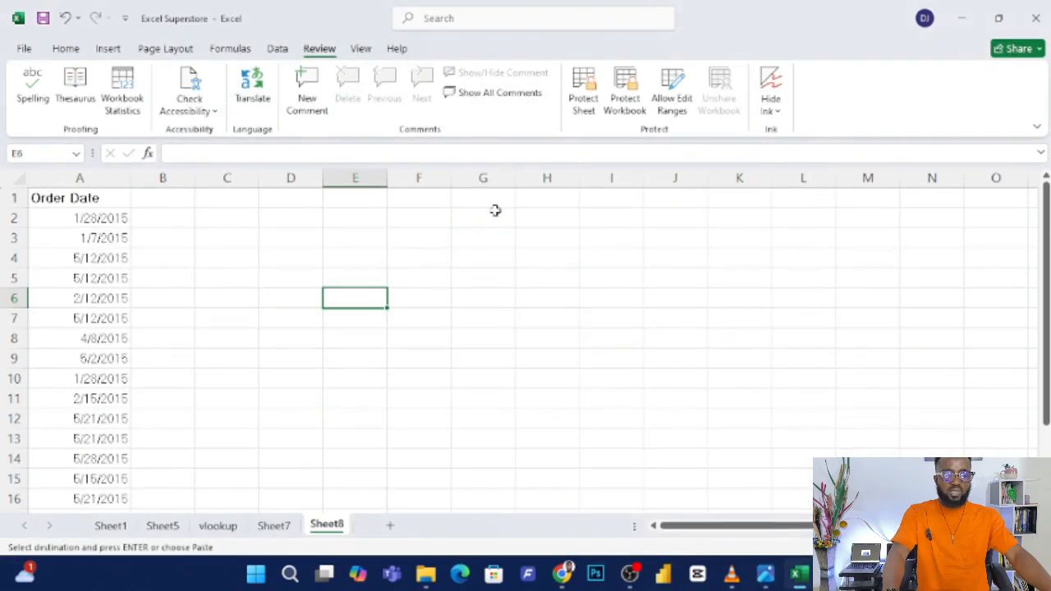
{"action": "left_click", "coordinate": [230, 220]}
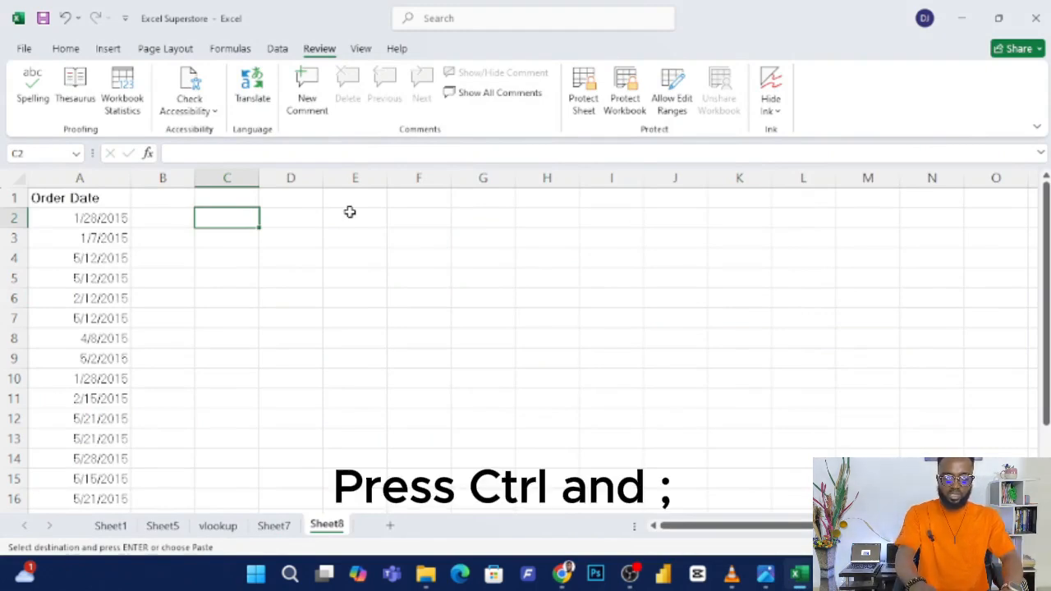
{"action": "key", "text": "ctrl+semicolon"}
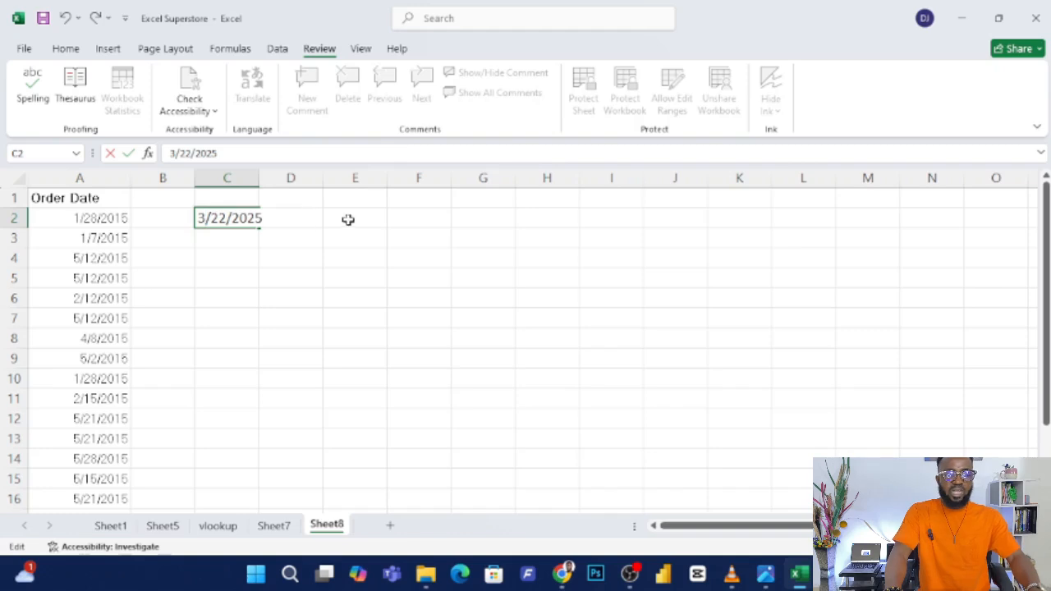
Enter the current date in E2 with the TODAY function
{"action": "left_click", "coordinate": [349, 219]}
{"action": "type", "text": "="}
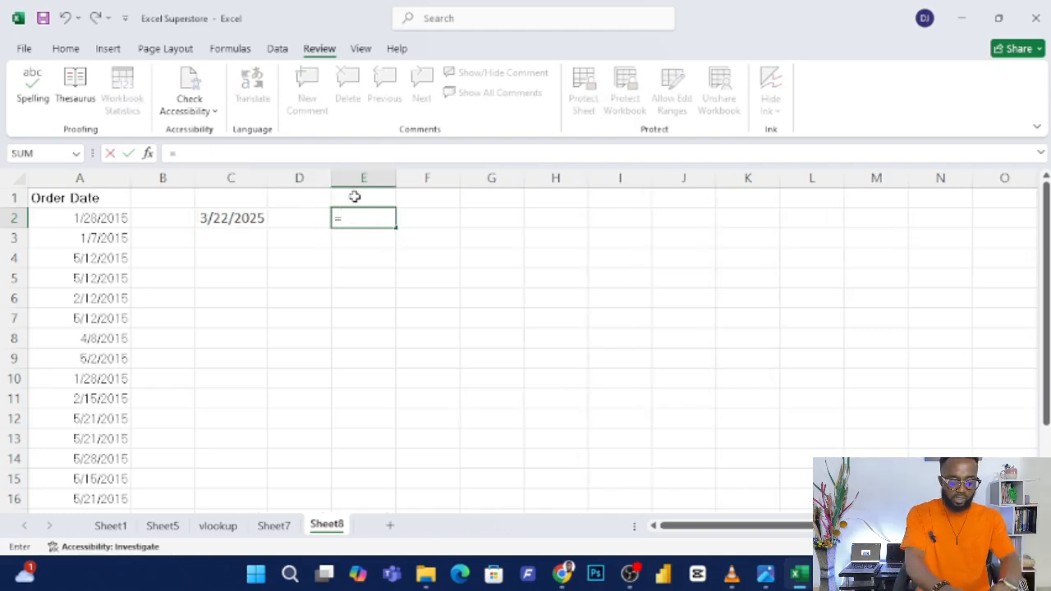
{"action": "type", "text": "today"}
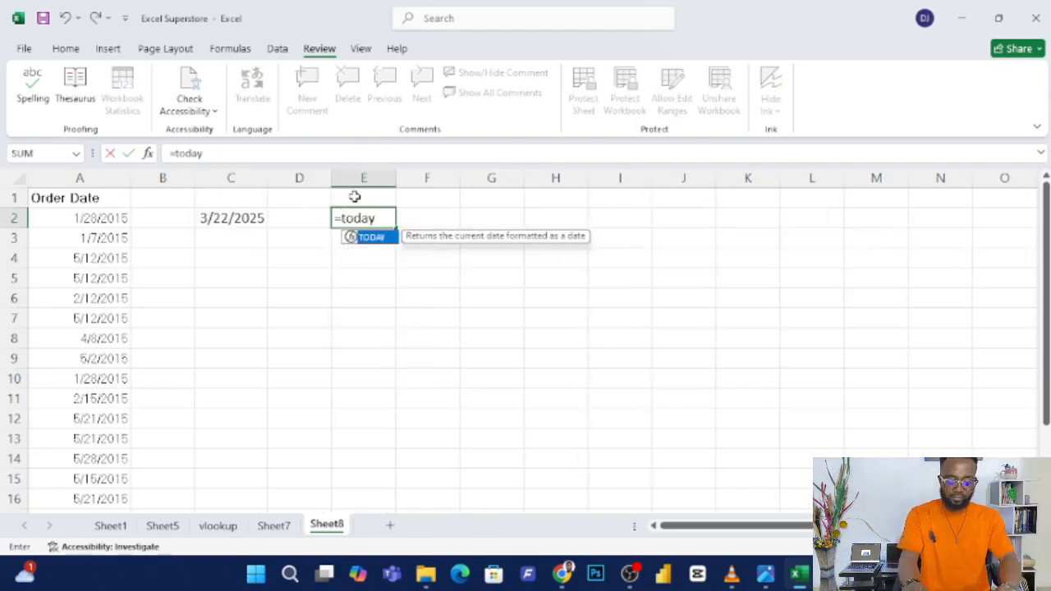
{"action": "type", "text": "("}
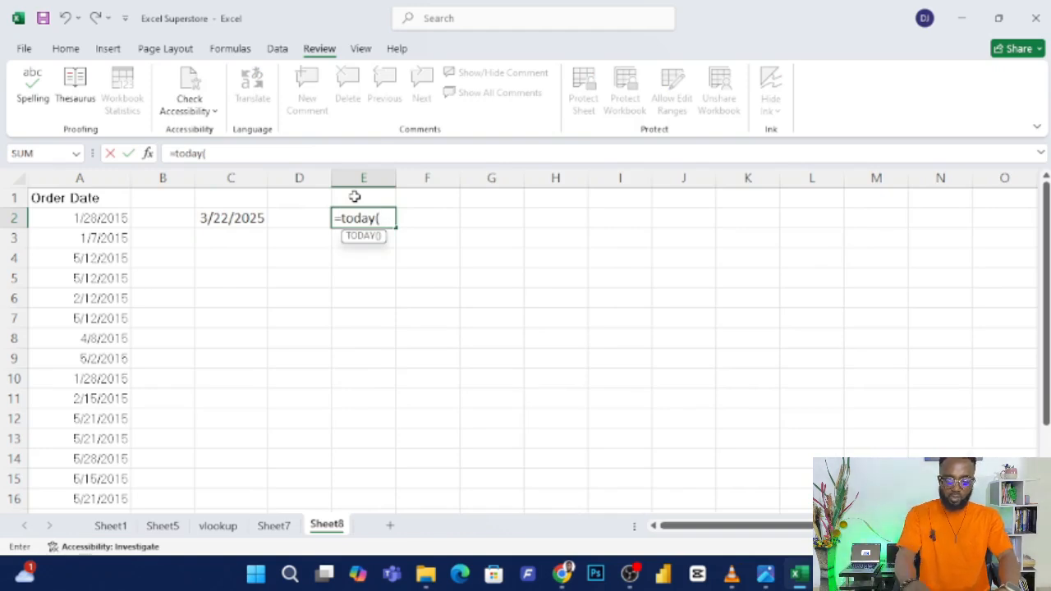
{"action": "type", "text": ")"}
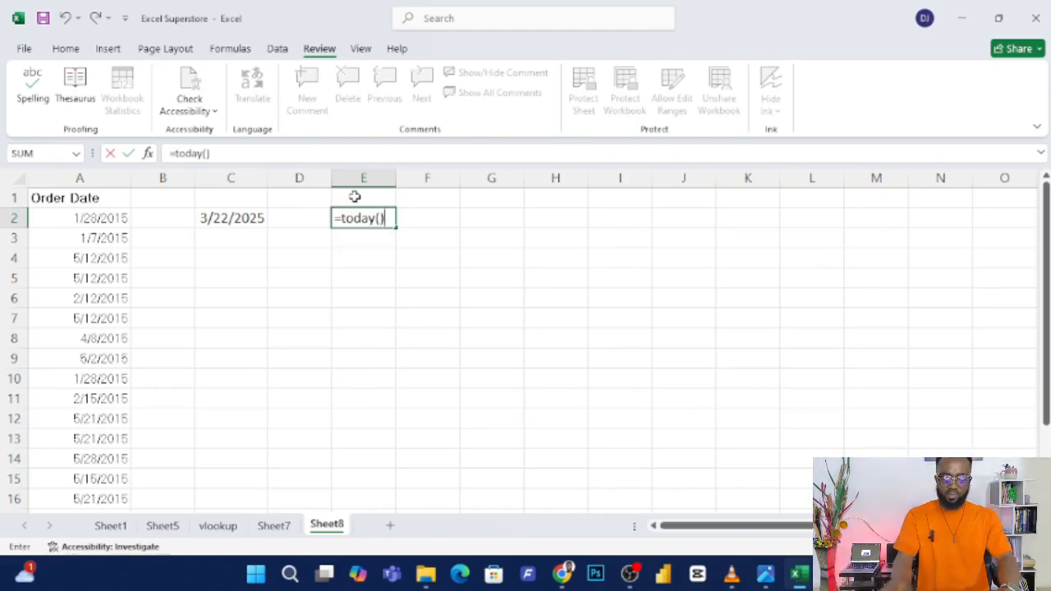
{"action": "key", "text": "Return"}
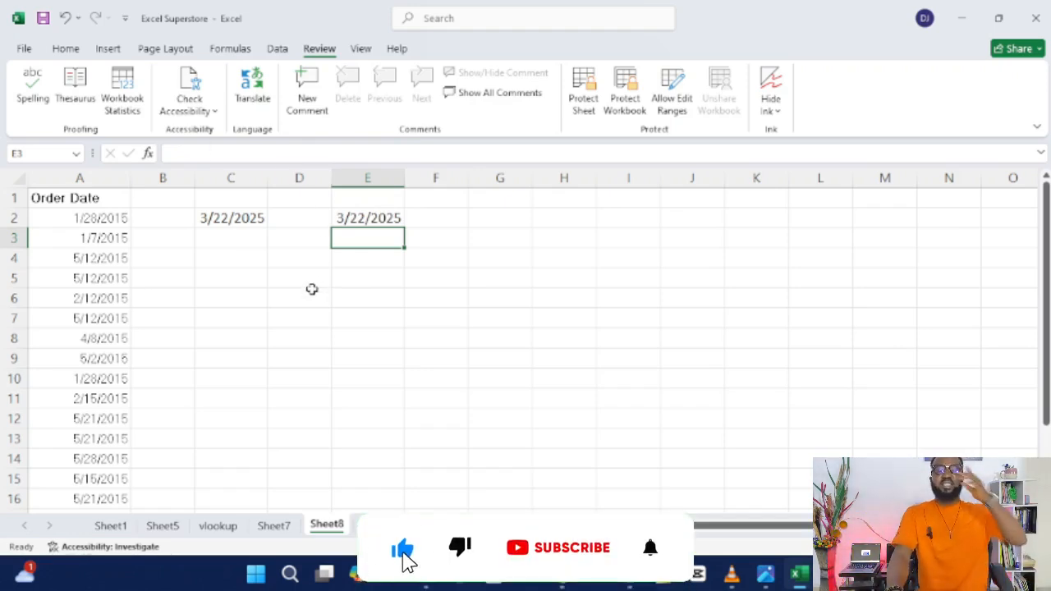
Enter the current date and time in E5 with the NOW function
{"action": "left_click", "coordinate": [371, 269]}
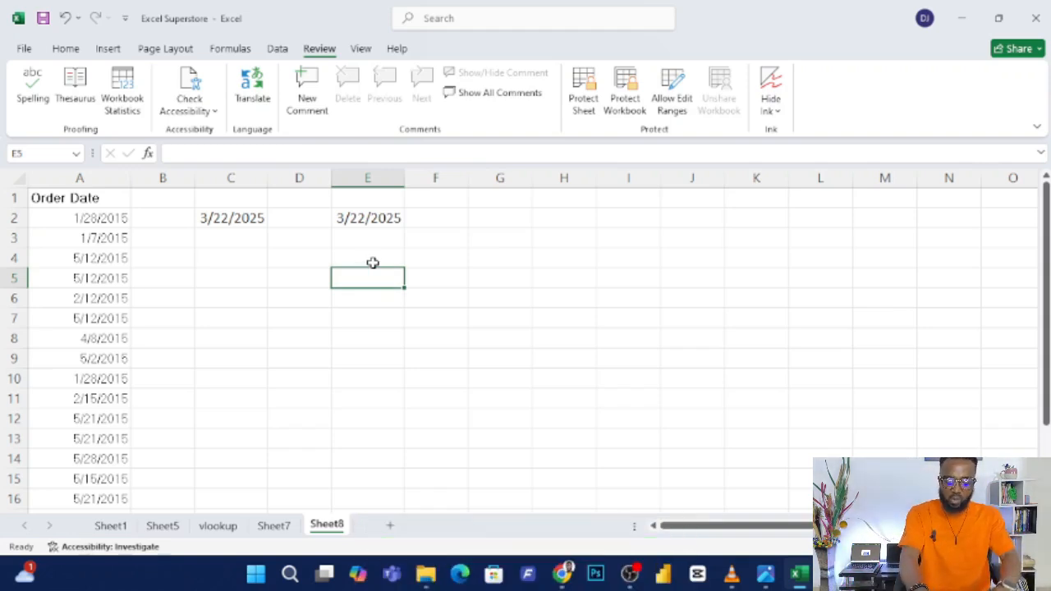
{"action": "type", "text": "=Now"}
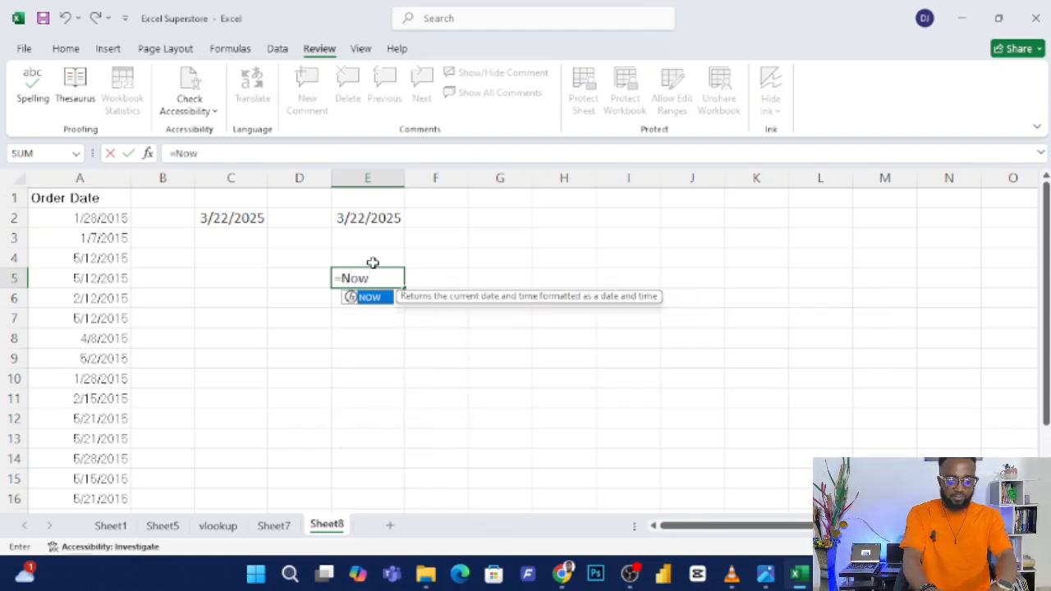
{"action": "type", "text": "()"}
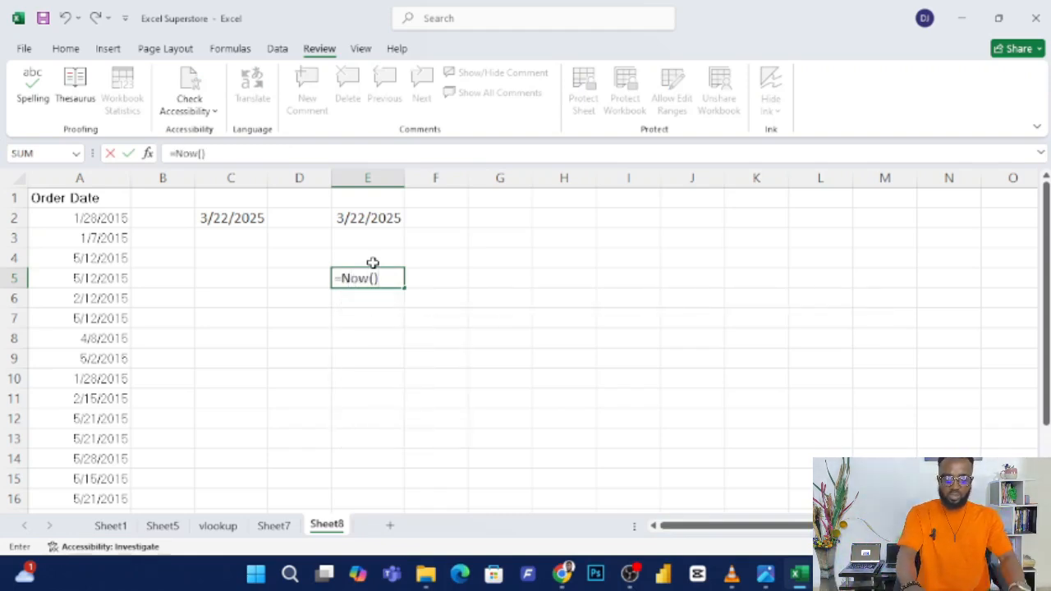
{"action": "key", "text": "Return"}
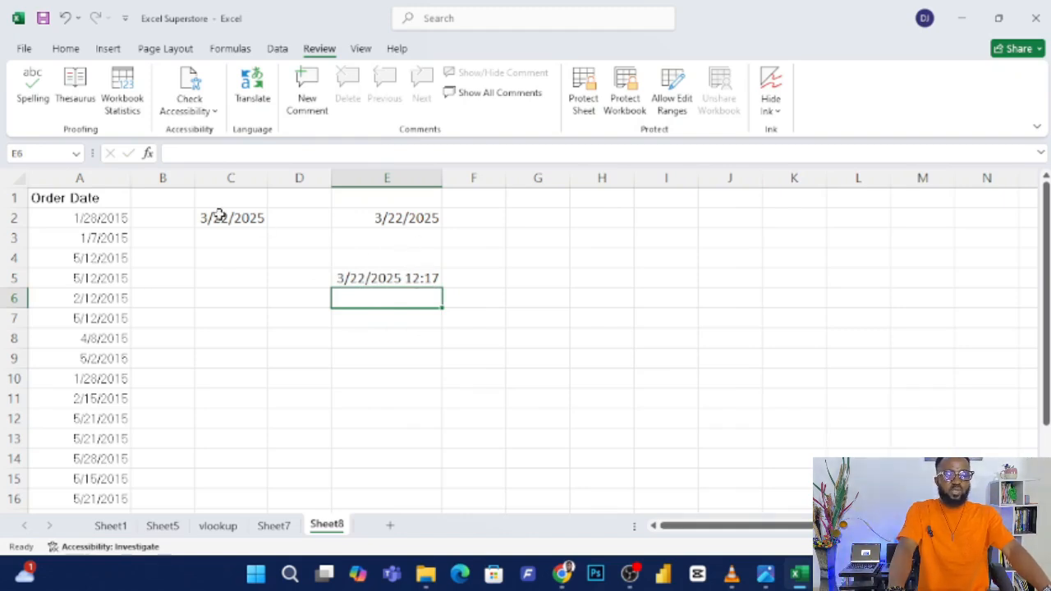
Select the range C1:F8 around the date function examples
{"action": "left_click_drag", "start_coordinate": [202, 199], "coordinate": [465, 330]}
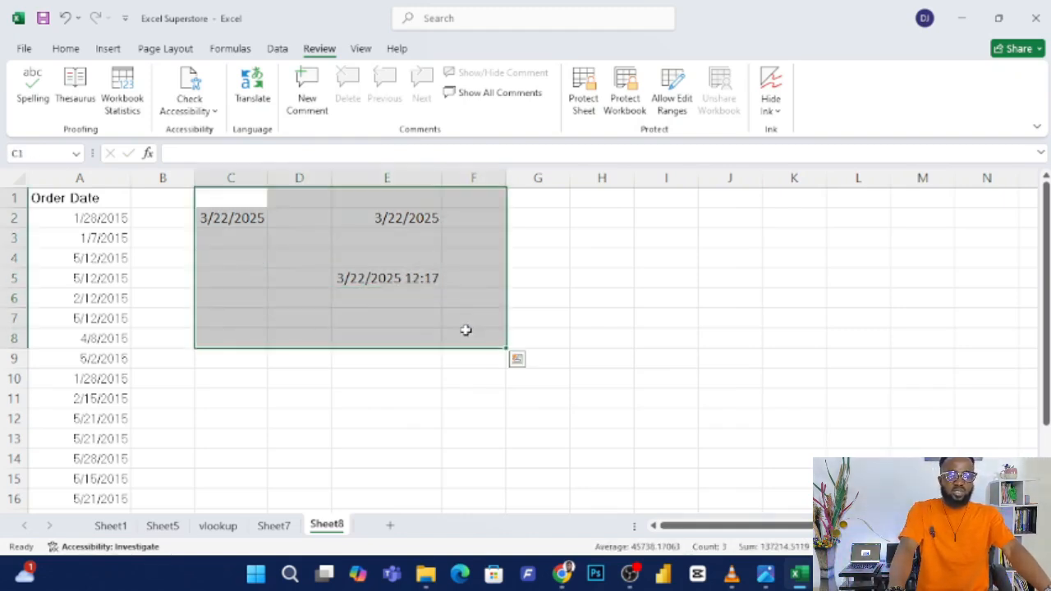